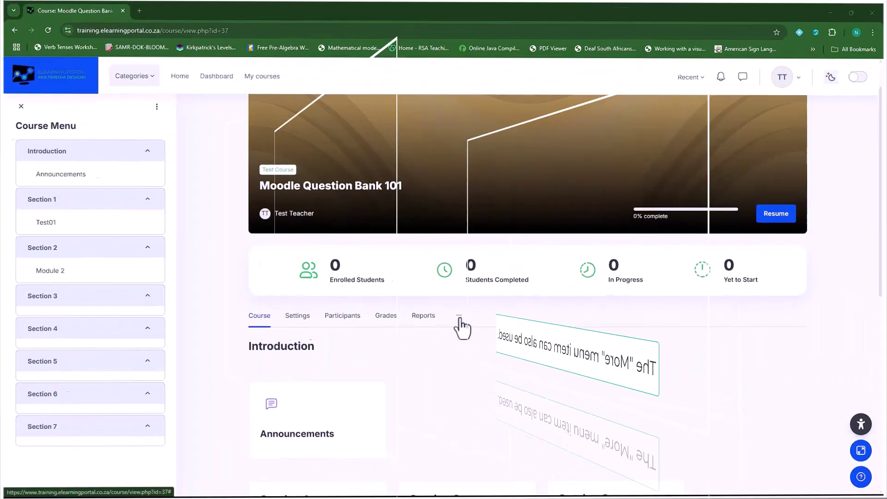
Open the question bank of the Moodle Question Bank 101 course and view its list of questions
{"action": "left_click", "coordinate": [457, 317]}
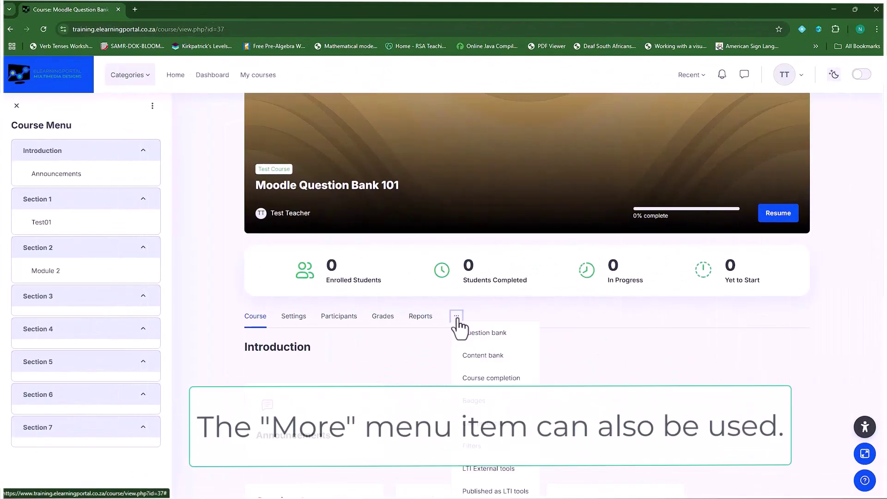
{"action": "left_click", "coordinate": [507, 341]}
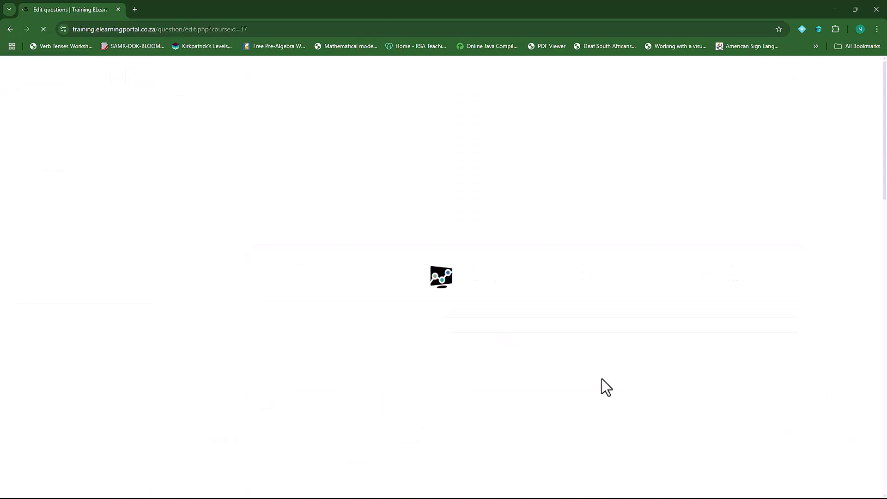
{"action": "scroll", "coordinate": [460, 260], "scroll_direction": "down", "scroll_amount": 2}
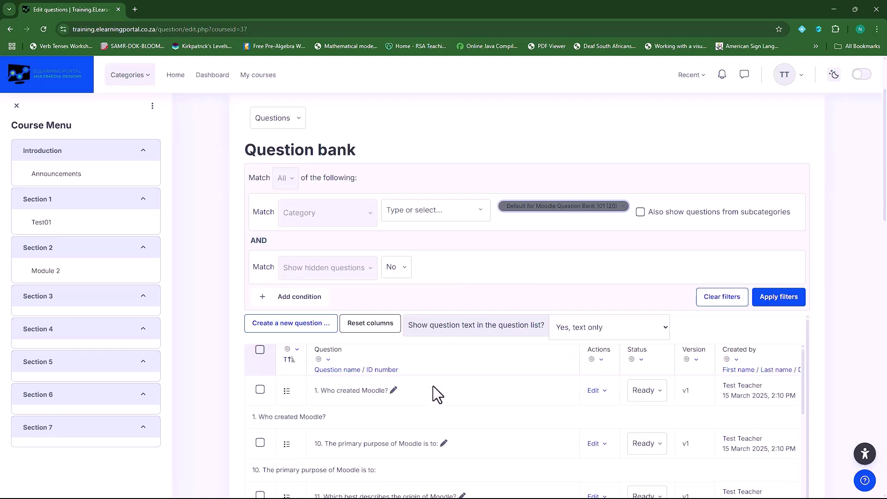
{"action": "scroll", "coordinate": [434, 388], "scroll_direction": "up", "scroll_amount": 1}
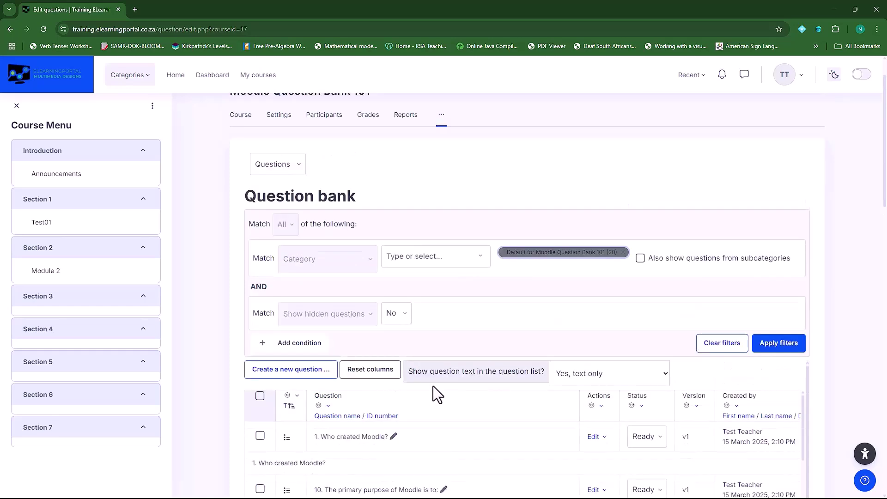
Browse the course question bank's questions and switch from the question list to its Categories page
{"action": "left_click", "coordinate": [298, 166]}
{"action": "left_click", "coordinate": [280, 179]}
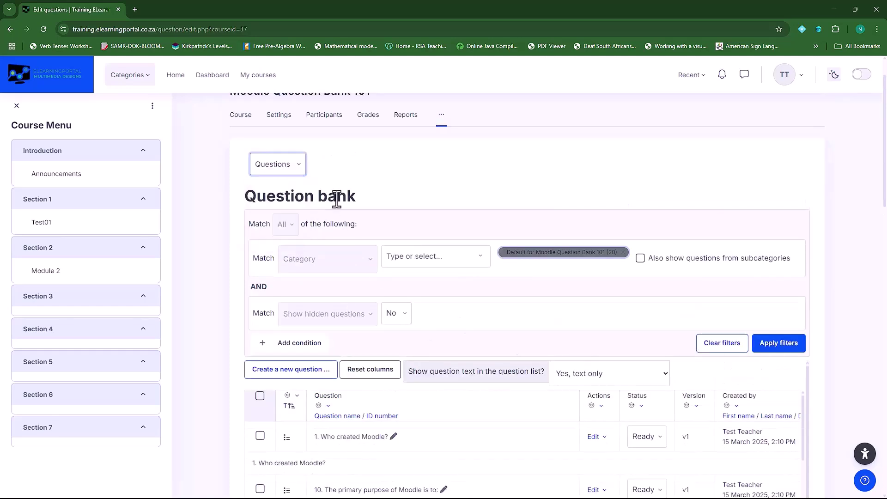
{"action": "scroll", "coordinate": [419, 304], "scroll_direction": "down", "scroll_amount": 6}
{"action": "scroll", "coordinate": [397, 285], "scroll_direction": "up", "scroll_amount": 4}
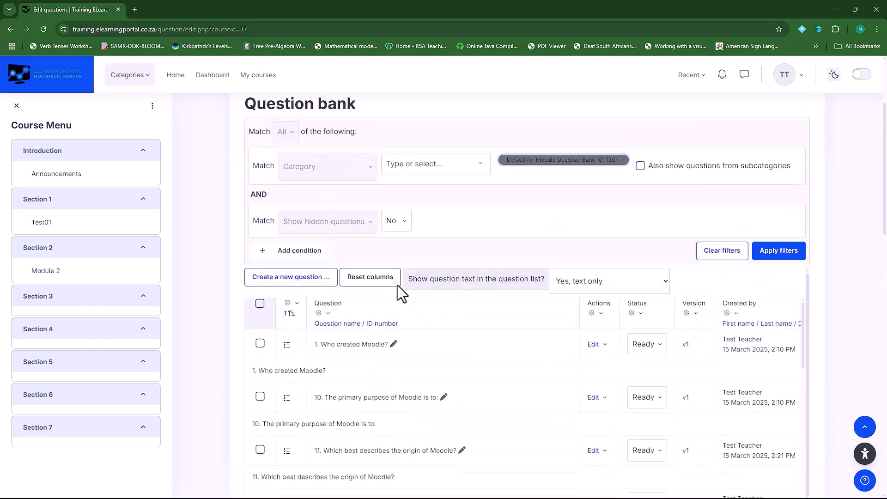
{"action": "scroll", "coordinate": [398, 285], "scroll_direction": "up", "scroll_amount": 2}
{"action": "left_click", "coordinate": [296, 163]}
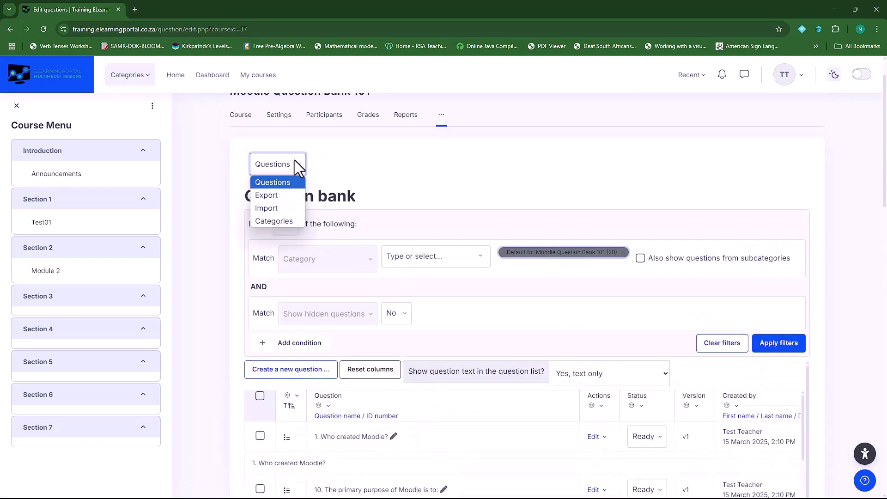
{"action": "left_click", "coordinate": [291, 222]}
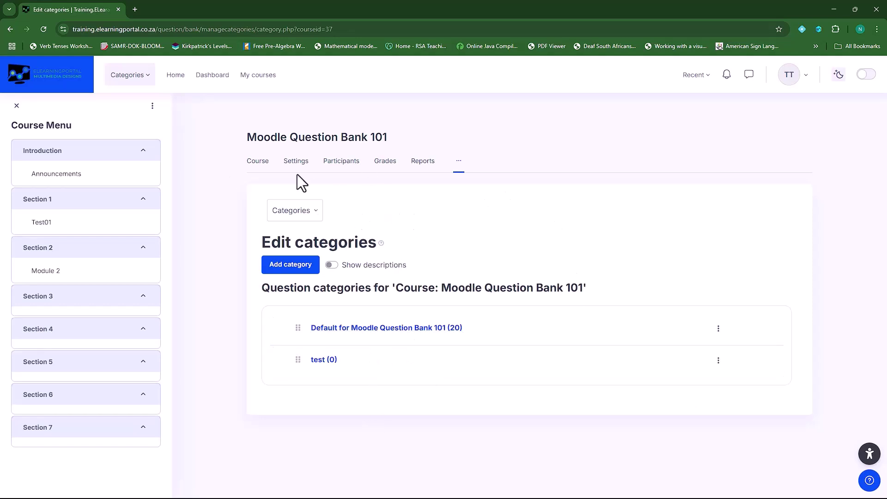
Return to the main course page and turn on edit mode for the course
{"action": "left_click", "coordinate": [258, 169]}
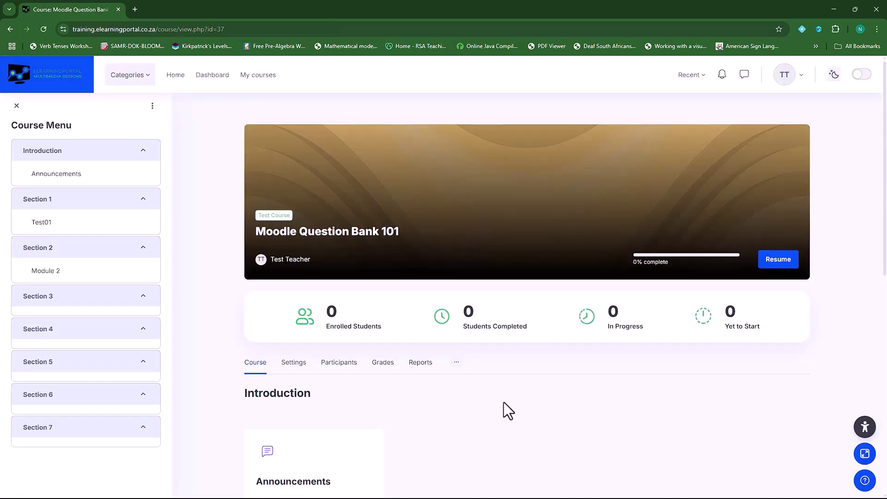
{"action": "scroll", "coordinate": [504, 407], "scroll_direction": "down", "scroll_amount": 2}
{"action": "scroll", "coordinate": [508, 331], "scroll_direction": "down", "scroll_amount": 4}
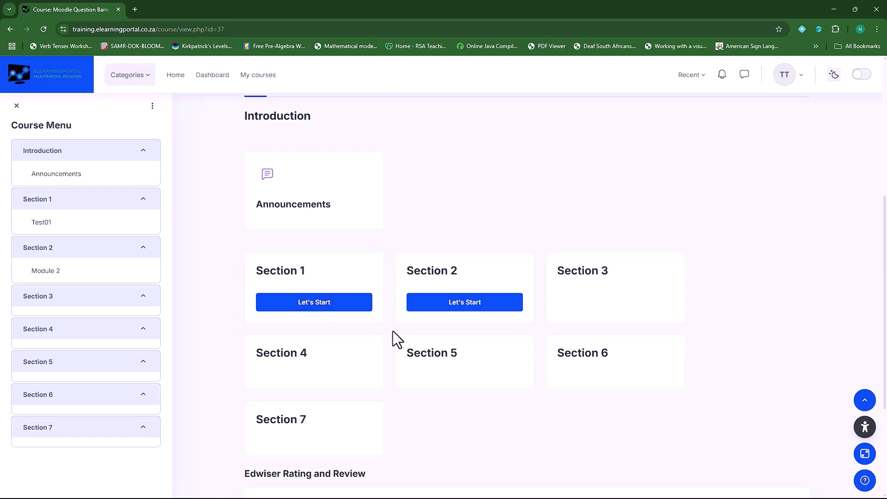
{"action": "left_click", "coordinate": [862, 74]}
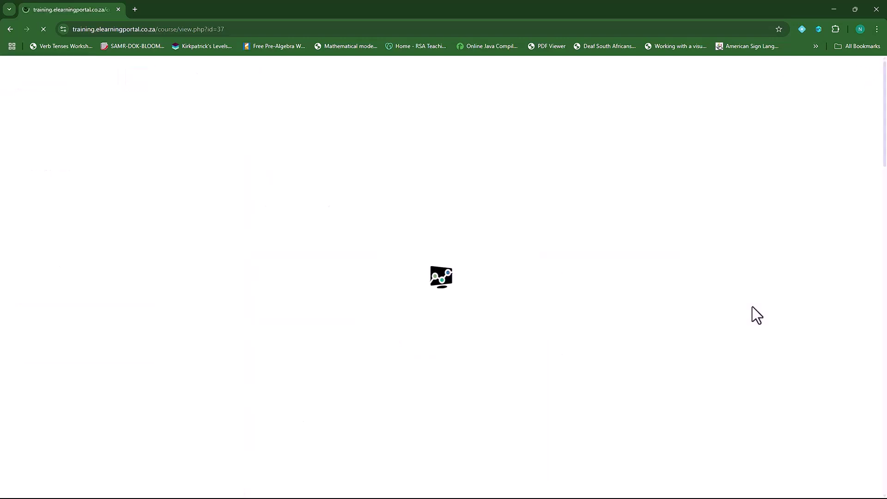
{"action": "scroll", "coordinate": [296, 384], "scroll_direction": "down", "scroll_amount": 10}
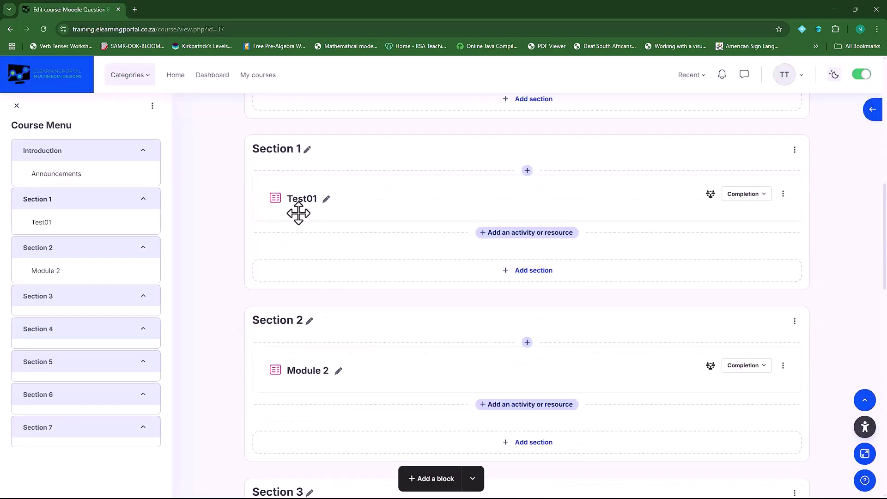
Open the Test01 quiz in Section 1 and look through the questions in its question bank
{"action": "left_click", "coordinate": [300, 202]}
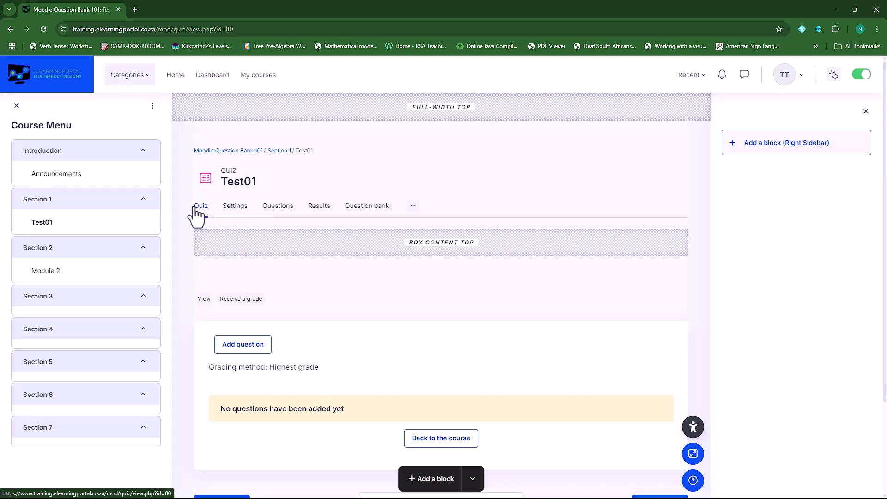
{"action": "left_click", "coordinate": [369, 209]}
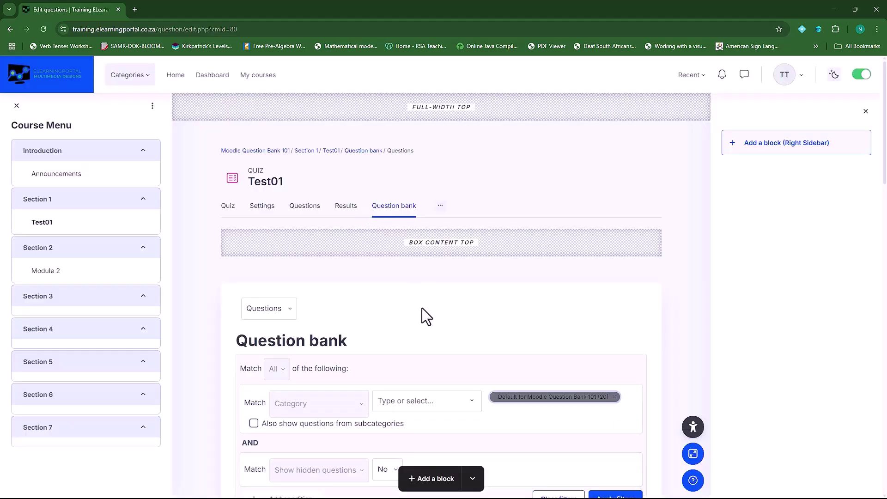
{"action": "scroll", "coordinate": [423, 308], "scroll_direction": "down", "scroll_amount": 7}
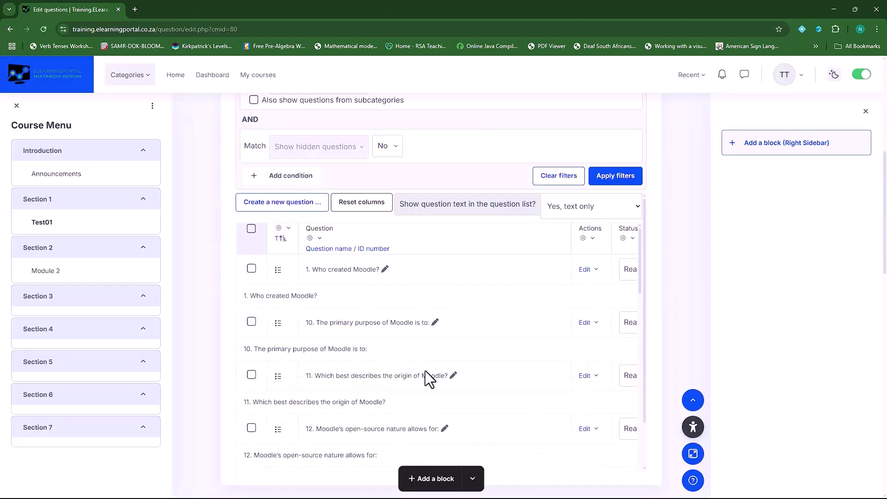
{"action": "scroll", "coordinate": [467, 406], "scroll_direction": "up", "scroll_amount": 3}
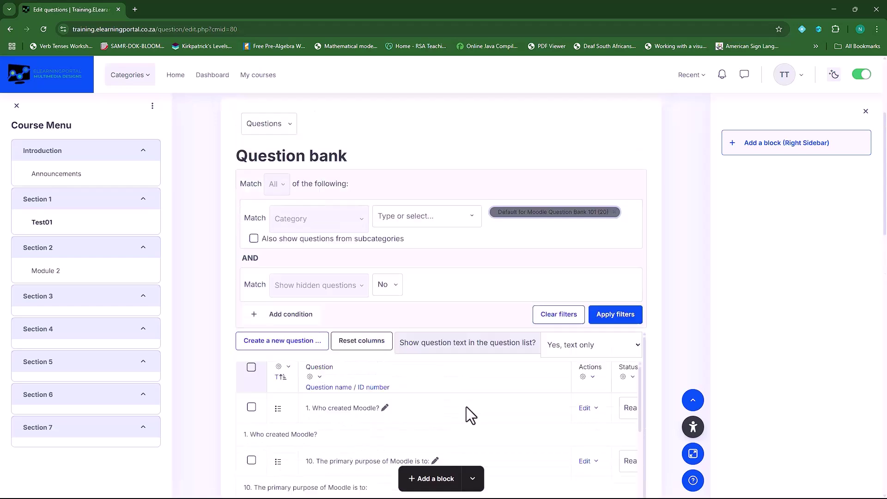
Switch the Test01 question bank to Categories and review the quiz-level and course-level question categories
{"action": "left_click", "coordinate": [289, 128]}
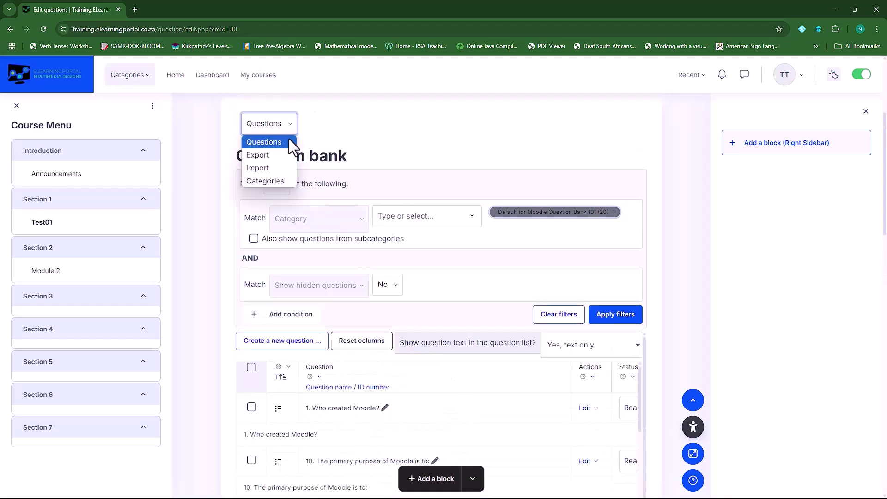
{"action": "left_click", "coordinate": [278, 182]}
{"action": "scroll", "coordinate": [508, 351], "scroll_direction": "down", "scroll_amount": 4}
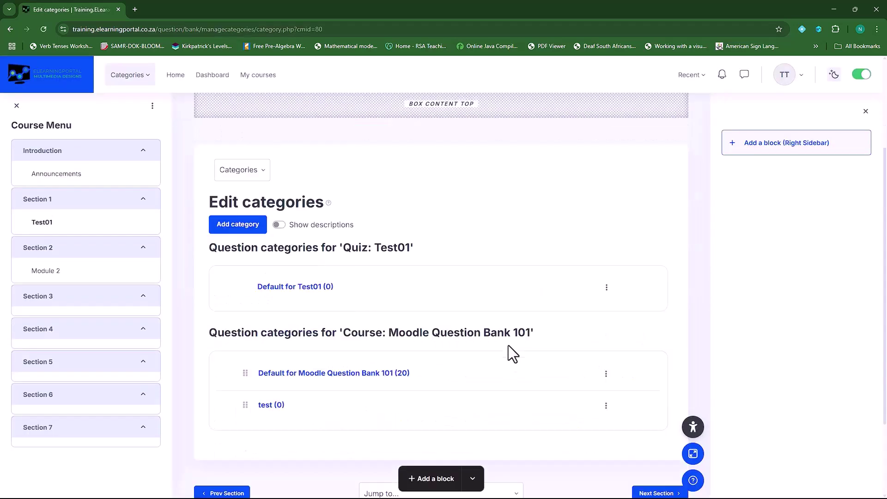
{"action": "scroll", "coordinate": [379, 244], "scroll_direction": "up", "scroll_amount": 1}
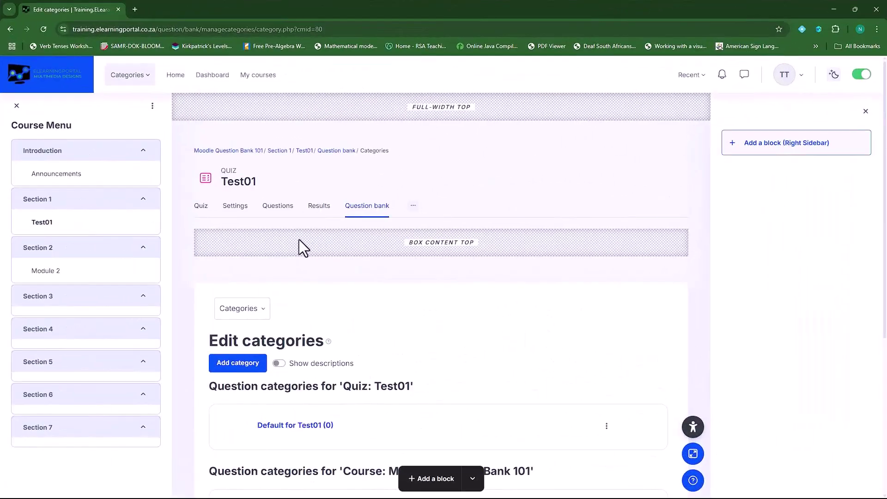
Return from the Test01 quiz to the Moodle Question Bank 101 course page and look over its sections
{"action": "left_click", "coordinate": [215, 152]}
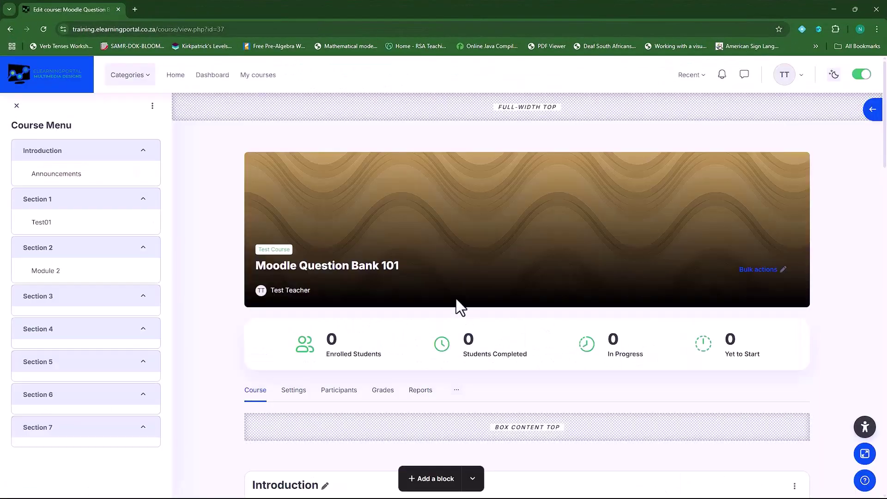
{"action": "scroll", "coordinate": [522, 312], "scroll_direction": "down", "scroll_amount": 3}
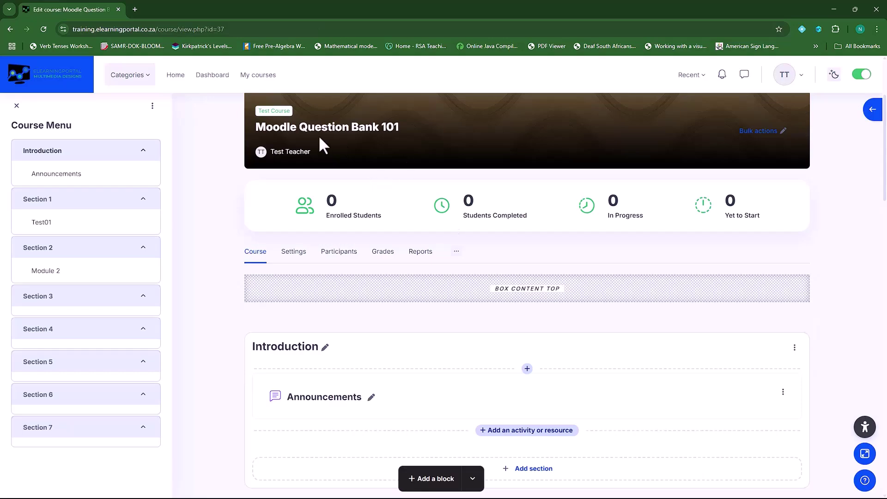
{"action": "scroll", "coordinate": [412, 306], "scroll_direction": "down", "scroll_amount": 5}
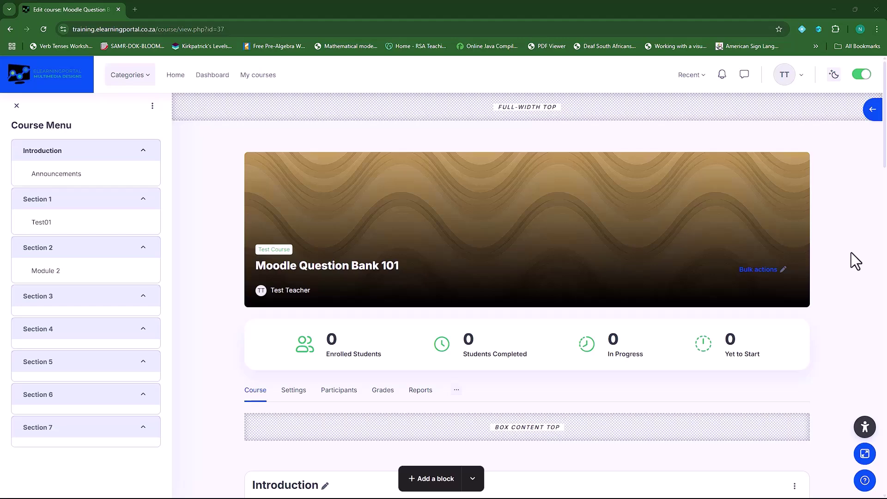
Open the course-level question bank and go to its Categories page
{"action": "scroll", "coordinate": [852, 253], "scroll_direction": "down", "scroll_amount": 2}
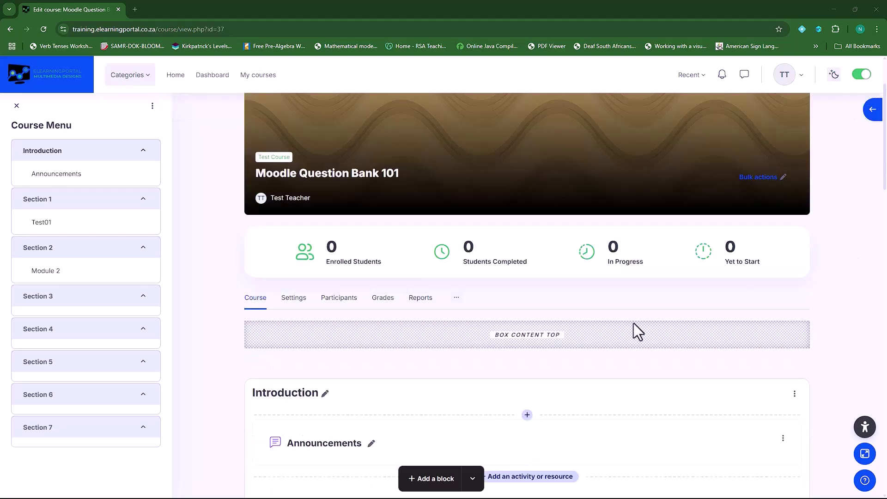
{"action": "left_click", "coordinate": [457, 298]}
{"action": "left_click", "coordinate": [466, 313]}
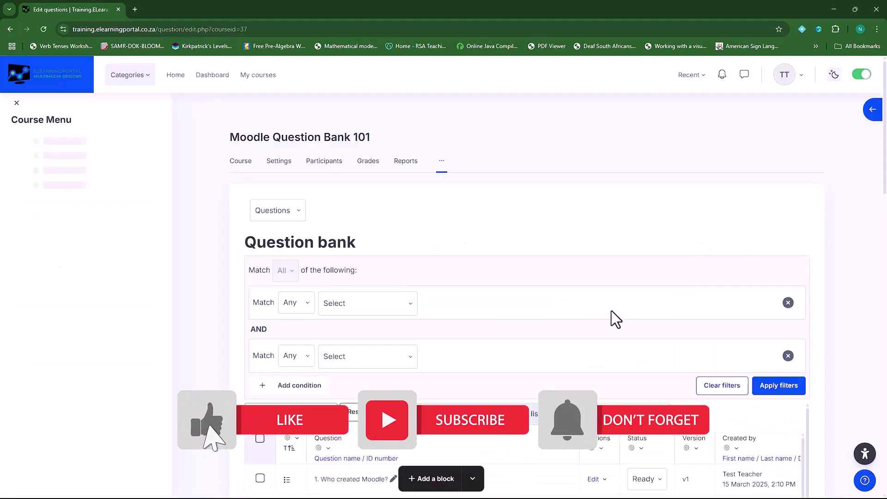
{"action": "left_click", "coordinate": [299, 212]}
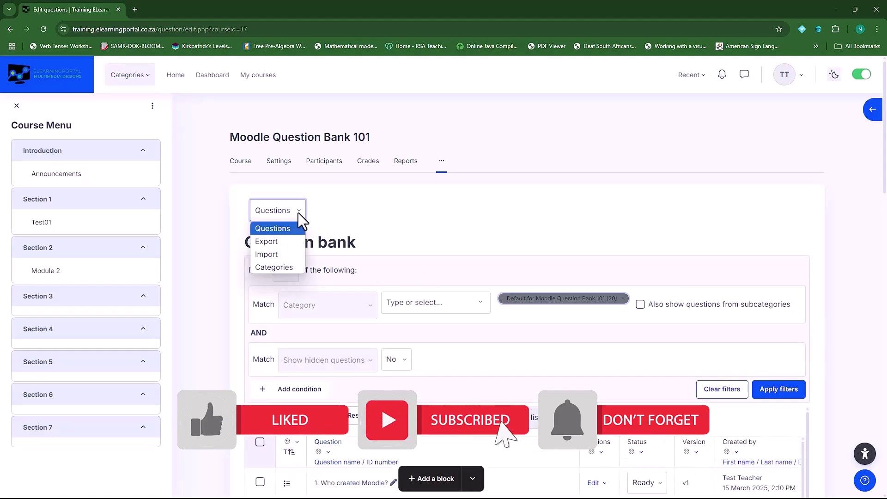
{"action": "left_click", "coordinate": [292, 268]}
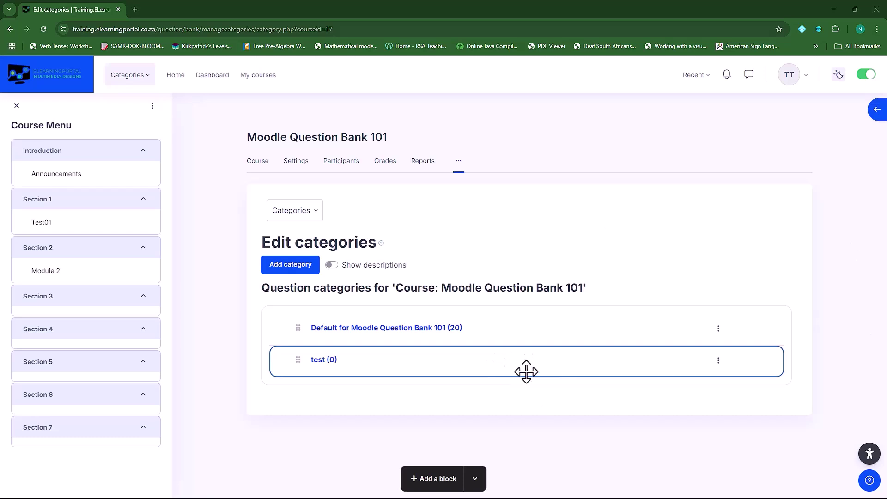
Add the category "Module 1: Introduction to Moodle's Quiz Environment" under Top for Moodle Question Bank 101 and move it to the top of the list
{"action": "left_click", "coordinate": [281, 269]}
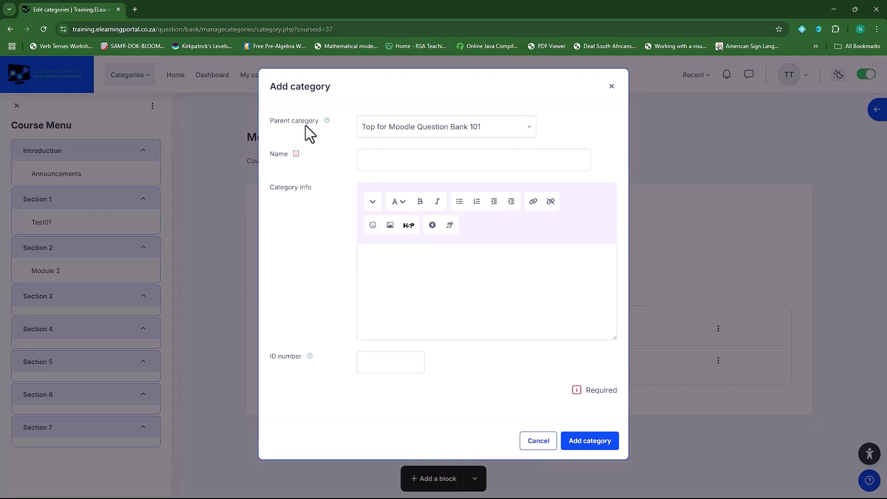
{"action": "left_click", "coordinate": [530, 131]}
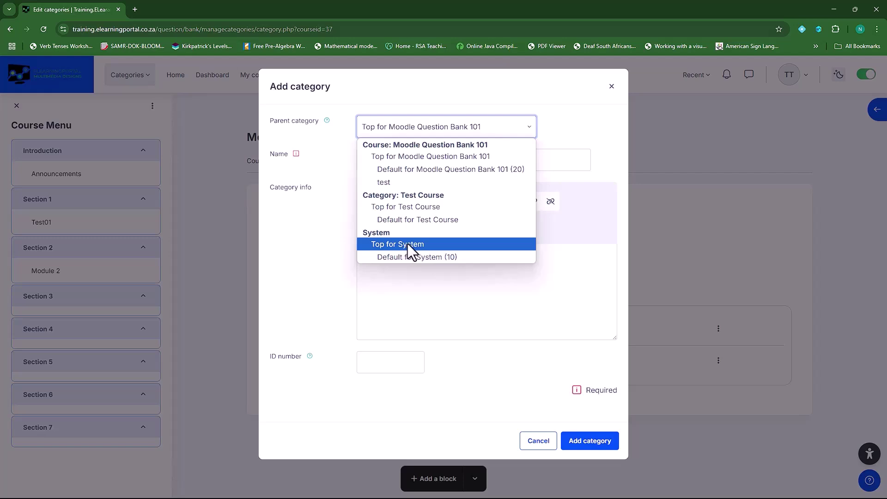
{"action": "left_click", "coordinate": [423, 157]}
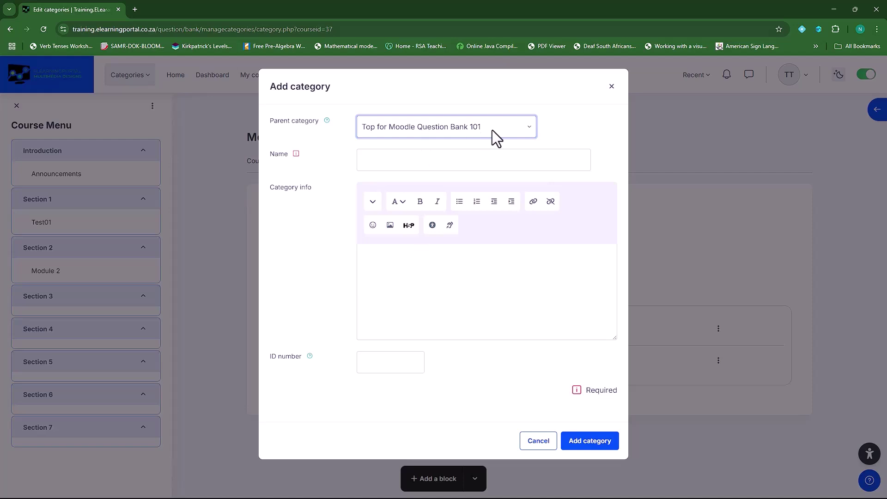
{"action": "left_click", "coordinate": [446, 160]}
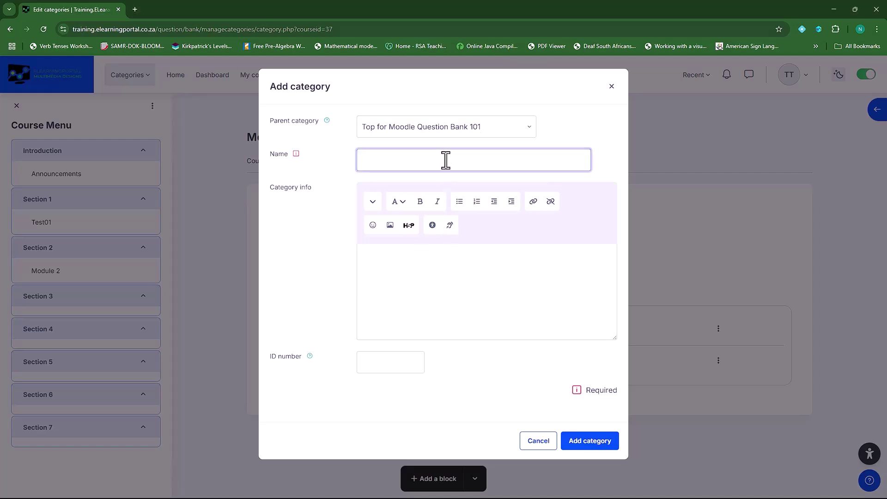
{"action": "type", "text": "Module 1: Introduction to Moodle's Quiz Environment"}
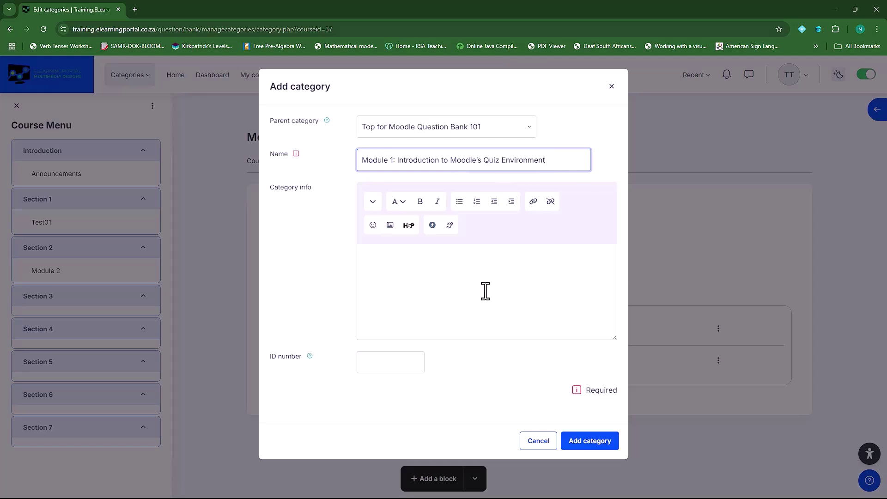
{"action": "left_click", "coordinate": [434, 265]}
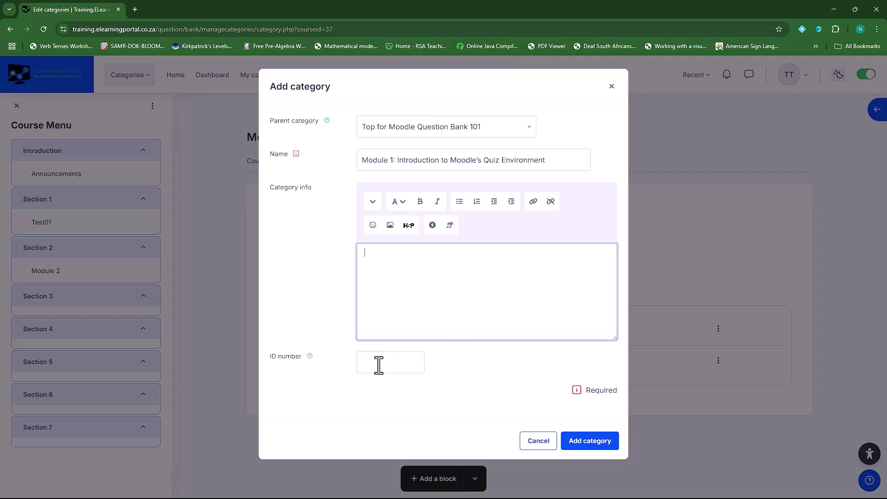
{"action": "left_click", "coordinate": [594, 447]}
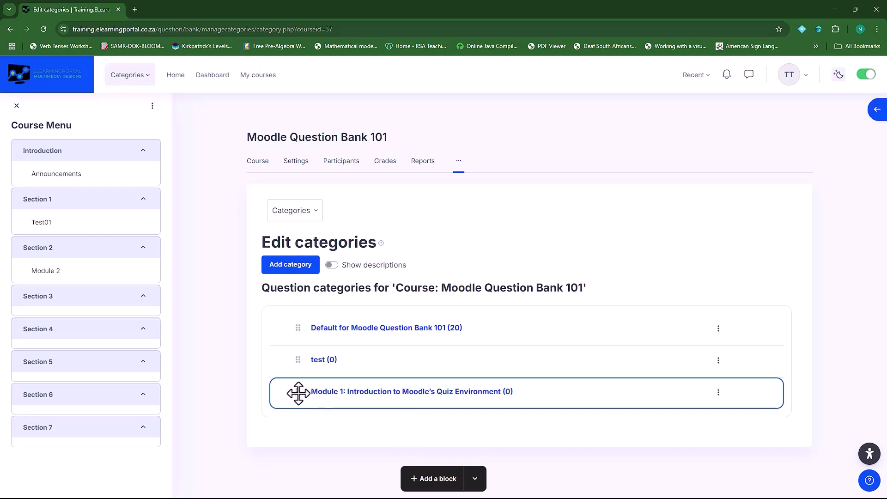
{"action": "left_click_drag", "start_coordinate": [299, 393], "coordinate": [292, 332]}
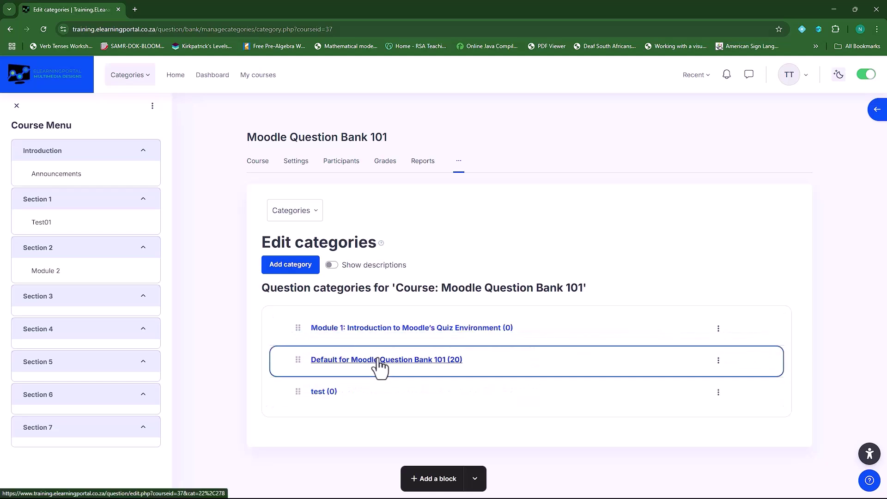
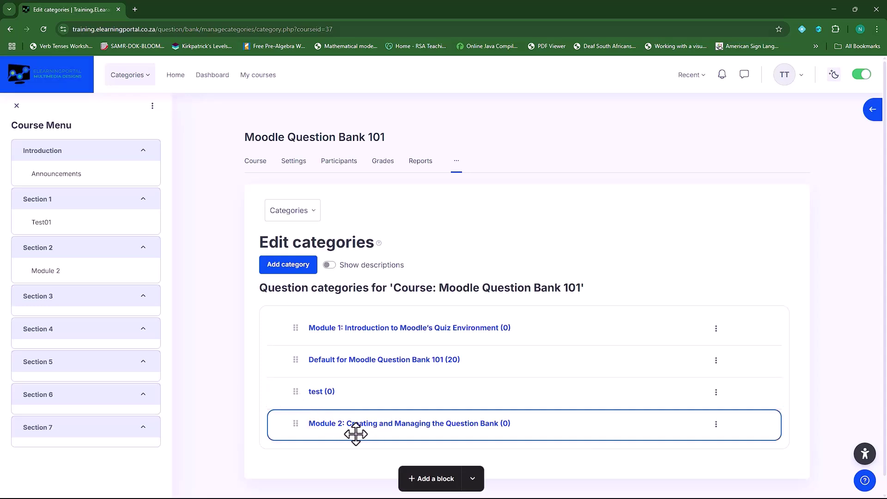
Place the Module 2 category directly below Module 1 and add "Module 3: Building Quizzes from the Question Bank" right beneath it
{"action": "left_click_drag", "start_coordinate": [298, 423], "coordinate": [301, 372]}
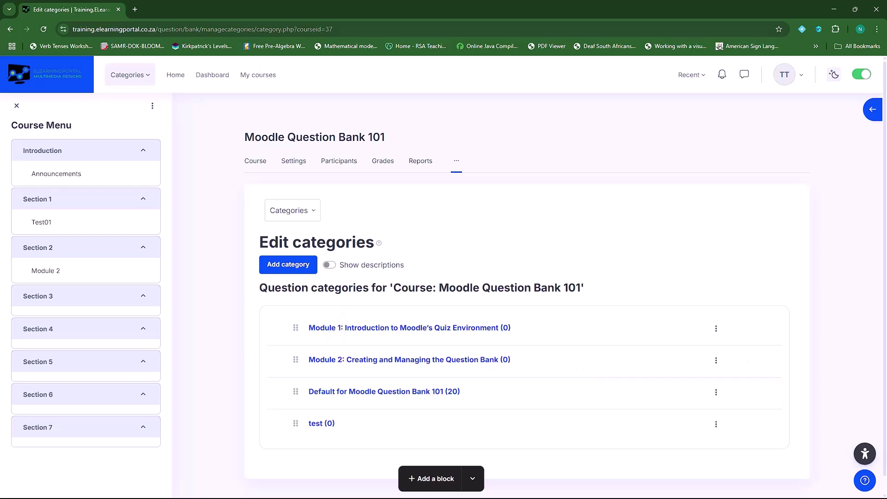
{"action": "left_click", "coordinate": [287, 271]}
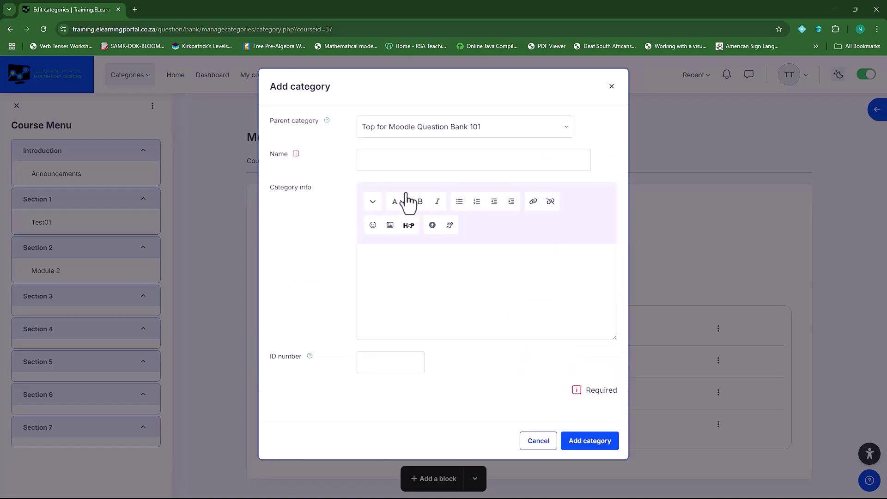
{"action": "left_click", "coordinate": [418, 165]}
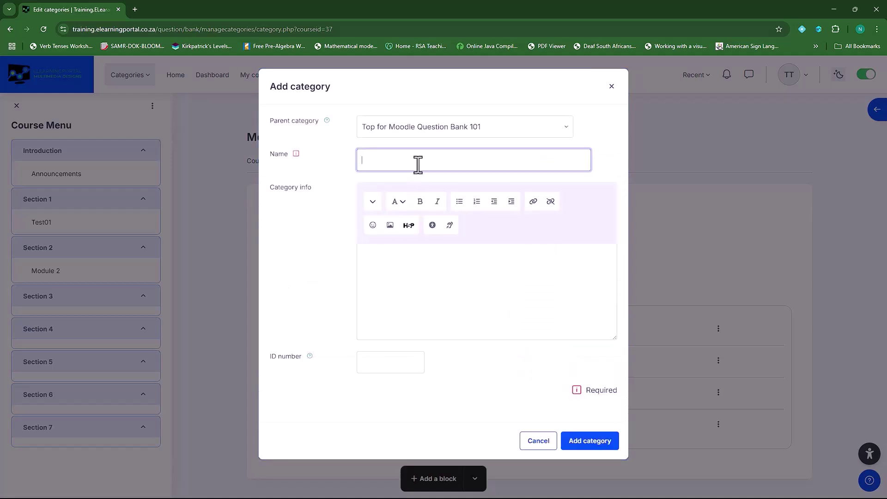
{"action": "type", "text": "Module 3: Building Quizzes from the Question Bank"}
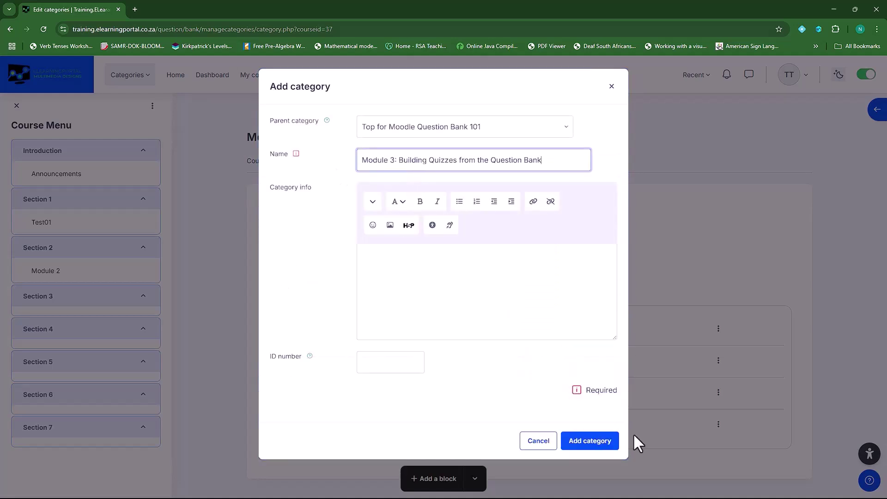
{"action": "left_click", "coordinate": [591, 441]}
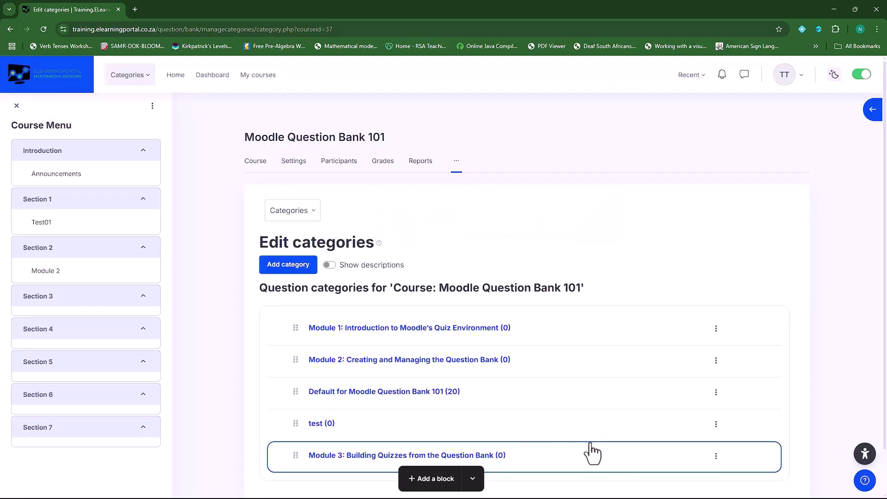
{"action": "left_click_drag", "start_coordinate": [296, 458], "coordinate": [299, 391]}
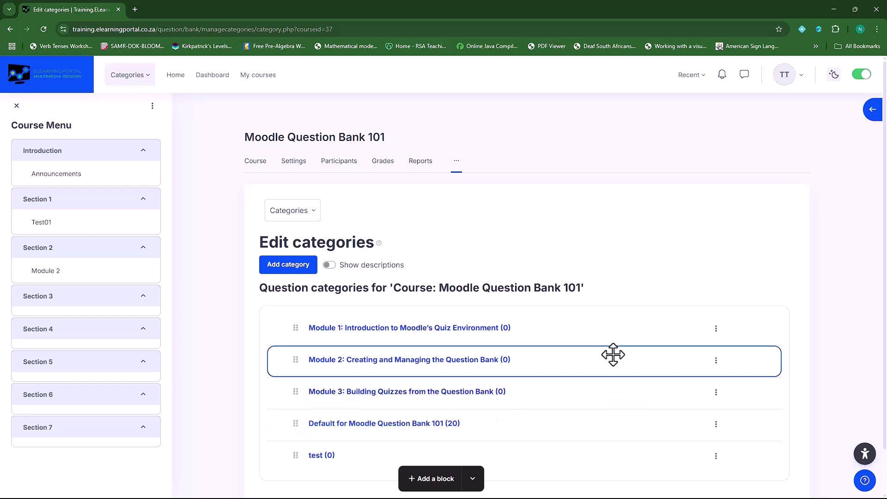
Add the category "Module 4: Best Practices in Quiz Design and Assessment" under Top for Moodle Question Bank 101 and move it below Module 3
{"action": "left_click", "coordinate": [289, 270]}
{"action": "left_click", "coordinate": [411, 165]}
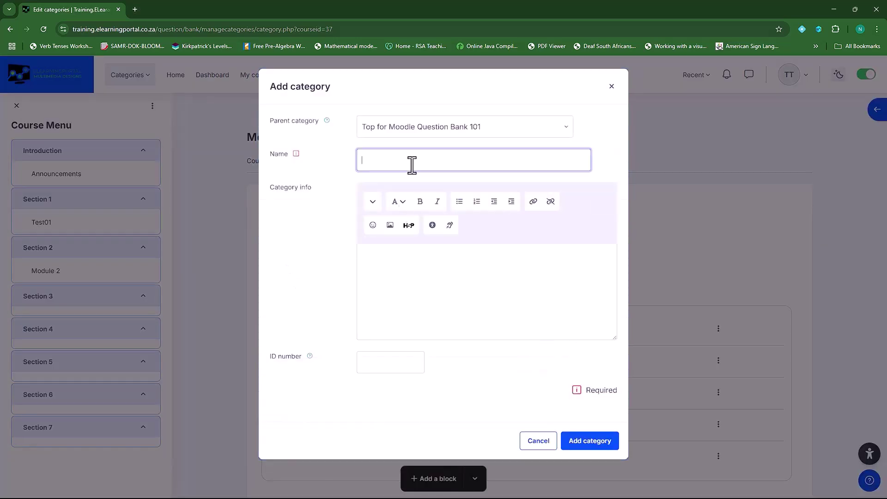
{"action": "type", "text": "Module 4: Best Practices in Quiz Design and Assessment"}
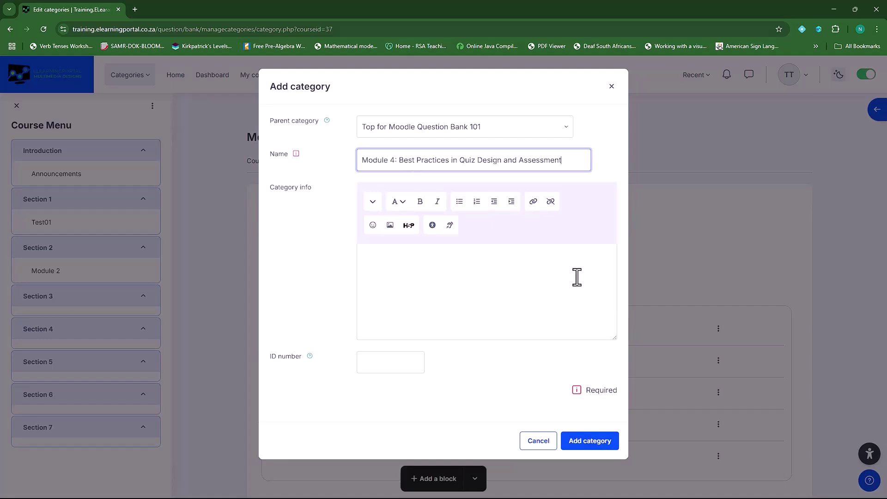
{"action": "left_click", "coordinate": [597, 444]}
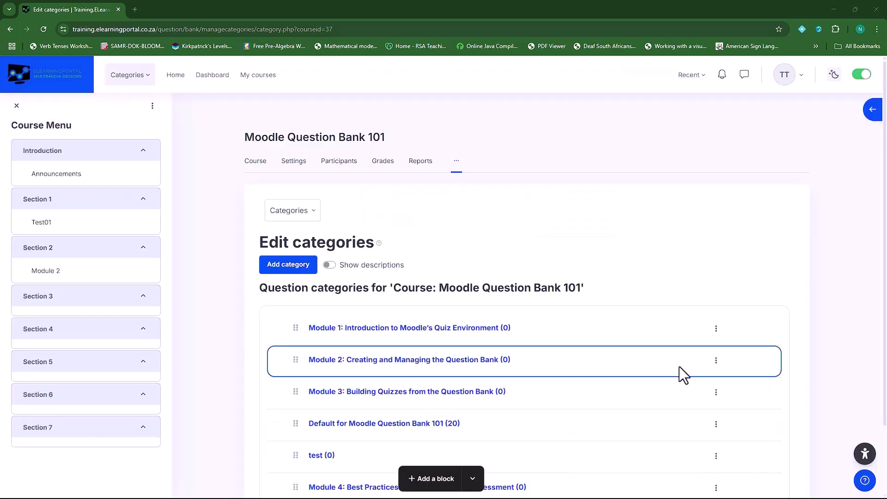
{"action": "scroll", "coordinate": [670, 370], "scroll_direction": "down", "scroll_amount": 2}
{"action": "left_click_drag", "start_coordinate": [293, 410], "coordinate": [310, 353]}
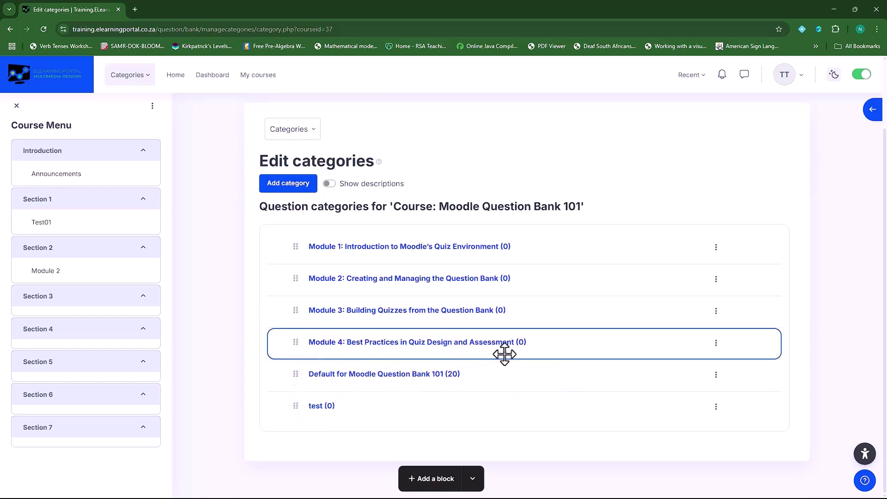
Add the category "Module 5: Hands-On Practice and Course Wrap-Up" under Top for Moodle Question Bank 101 and move it below Module 4
{"action": "left_click", "coordinate": [293, 187]}
{"action": "left_click", "coordinate": [404, 162]}
{"action": "type", "text": "Module 5: Hands-On Practice and Course Wrap-Up"}
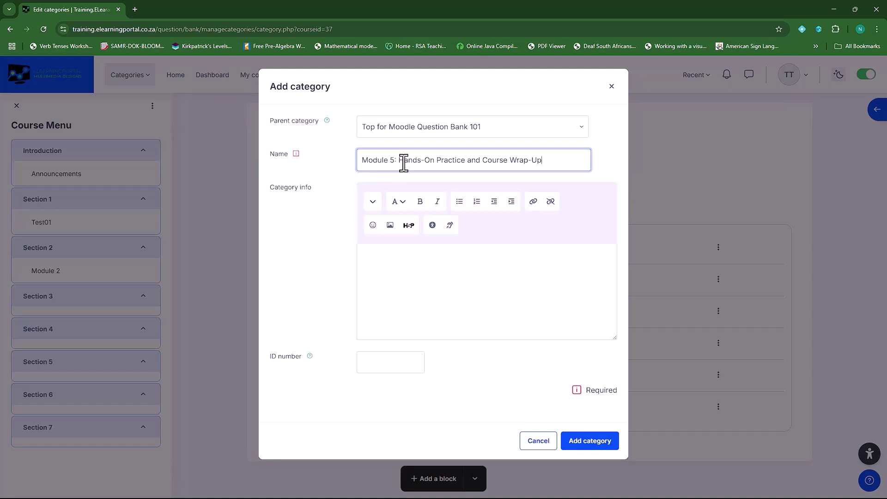
{"action": "left_click", "coordinate": [591, 446]}
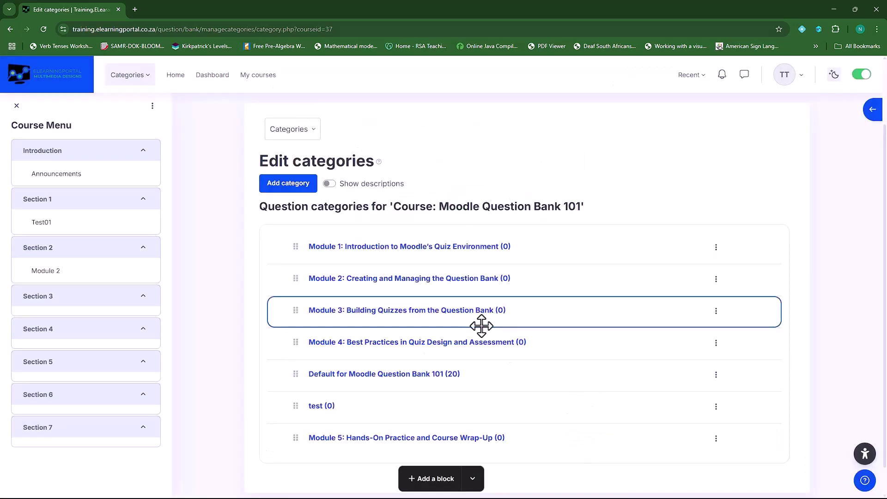
{"action": "left_click_drag", "start_coordinate": [298, 444], "coordinate": [318, 352]}
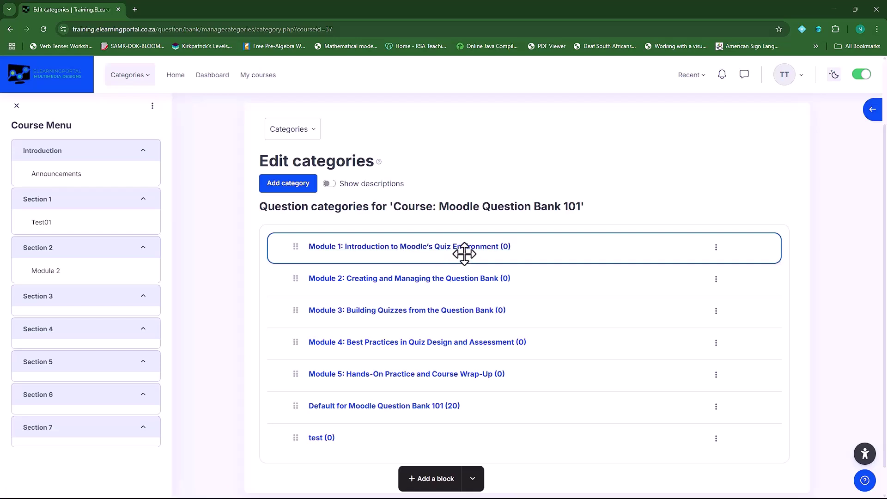
Add the subcategory "Quiz 1: Moodle Navigation & Basics" with "Module 1: Introduction to Moodle's Quiz Environment" as its parent category
{"action": "left_click", "coordinate": [424, 254]}
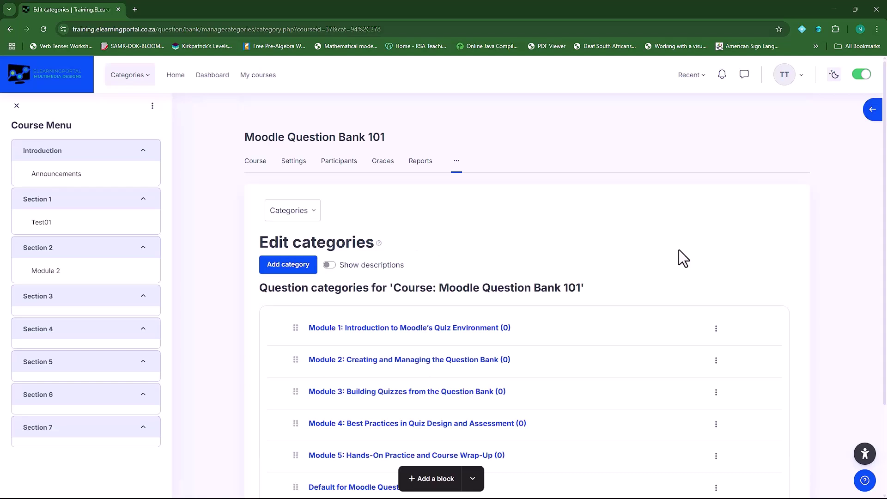
{"action": "left_click", "coordinate": [286, 267]}
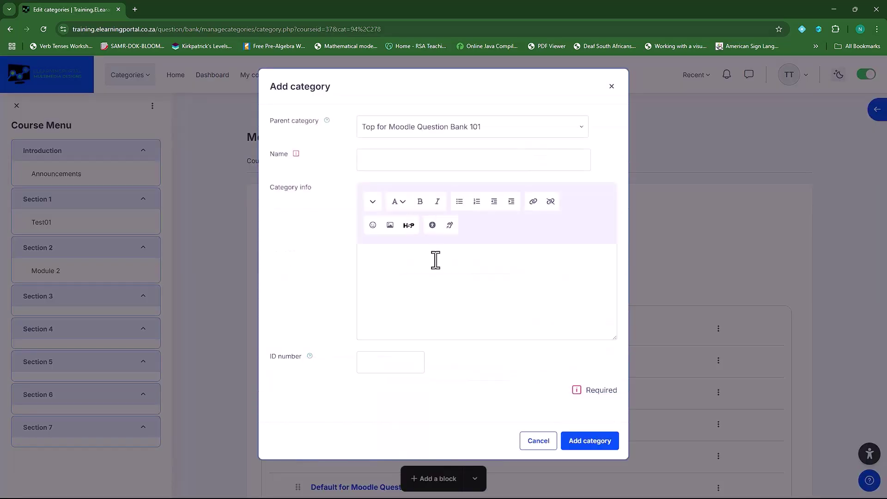
{"action": "left_click", "coordinate": [554, 132]}
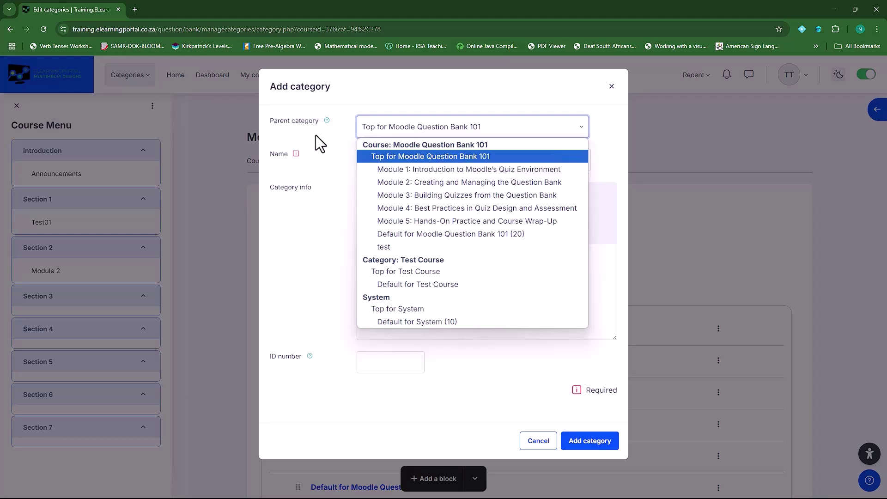
{"action": "left_click", "coordinate": [426, 170]}
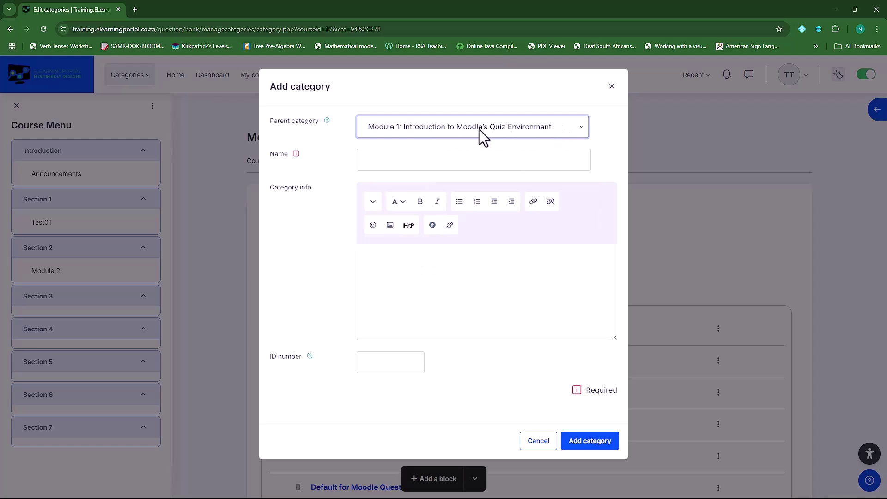
{"action": "left_click", "coordinate": [417, 160]}
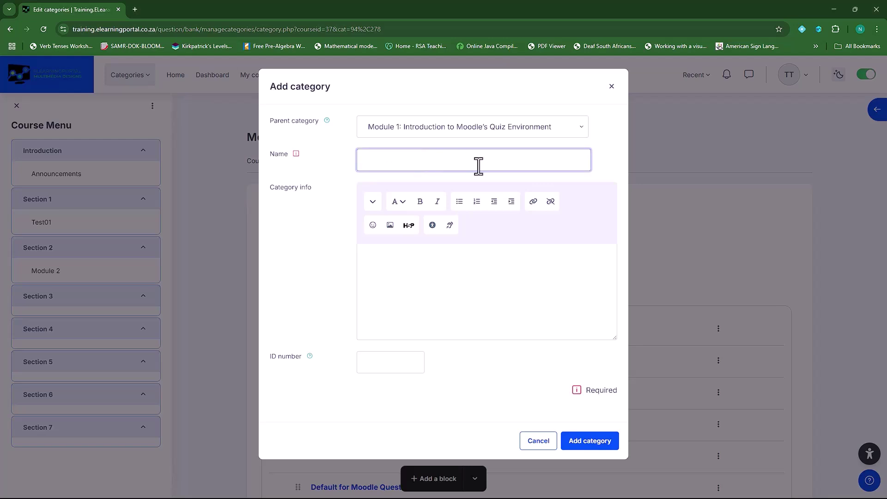
{"action": "type", "text": "Quiz 1: Moodle Navigation & Basics"}
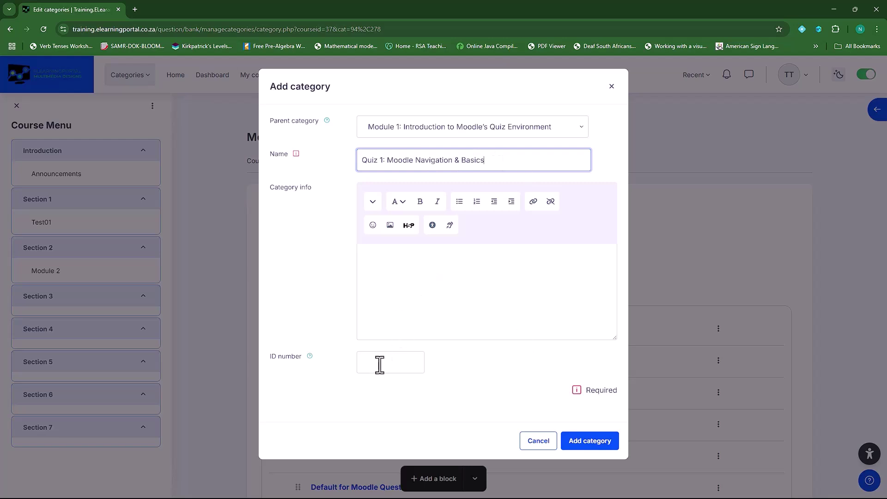
{"action": "left_click", "coordinate": [592, 442]}
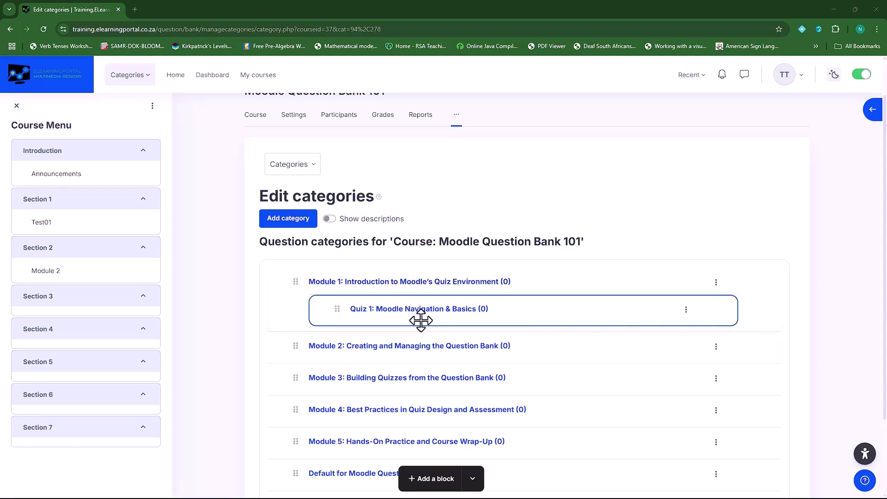
Add the subcategory "Quiz 2: Understanding Question Types" with "Module 1: Introduction to Moodle's Quiz Environment" as its parent category
{"action": "left_click", "coordinate": [293, 220]}
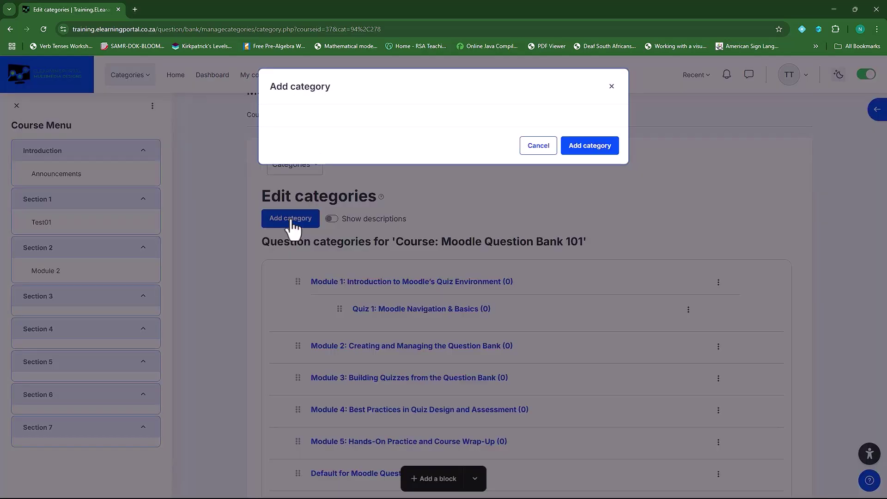
{"action": "left_click", "coordinate": [584, 126]}
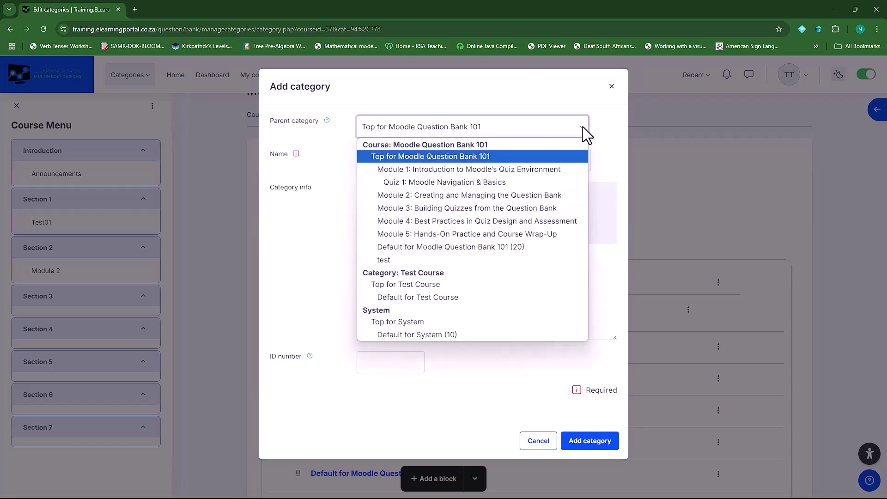
{"action": "left_click", "coordinate": [553, 169]}
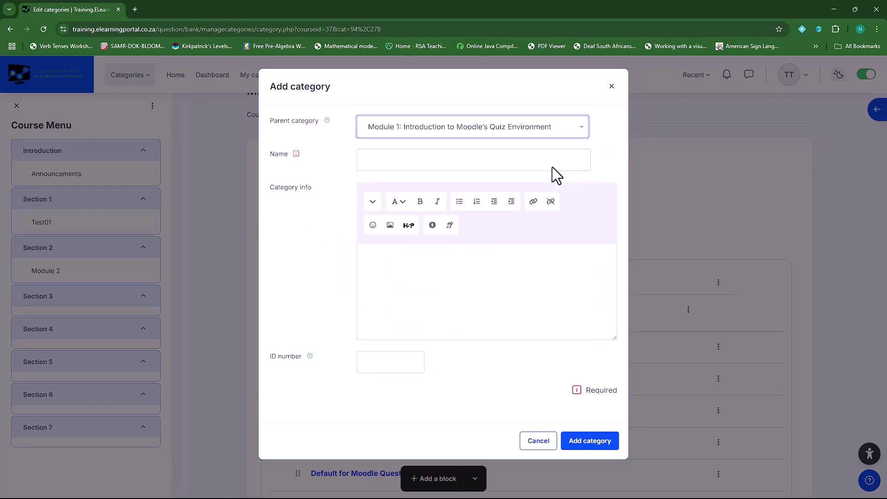
{"action": "left_click", "coordinate": [479, 164]}
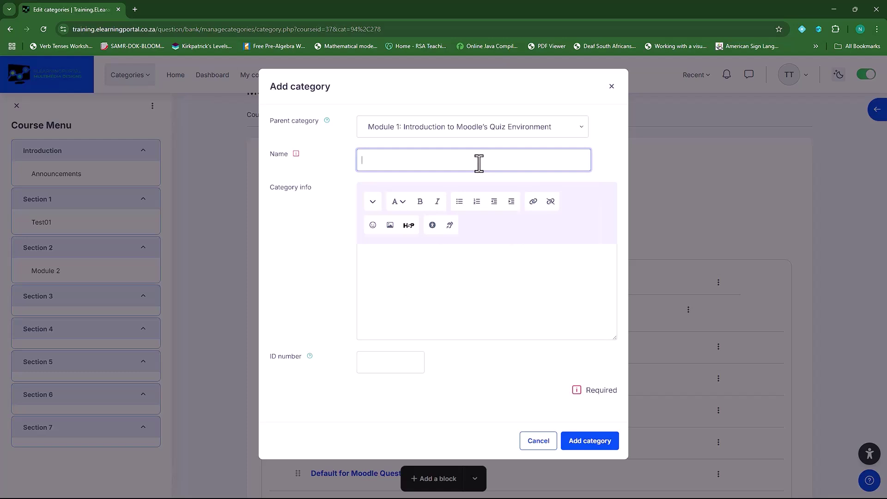
{"action": "type", "text": "Quiz 2: Understanding Question Types"}
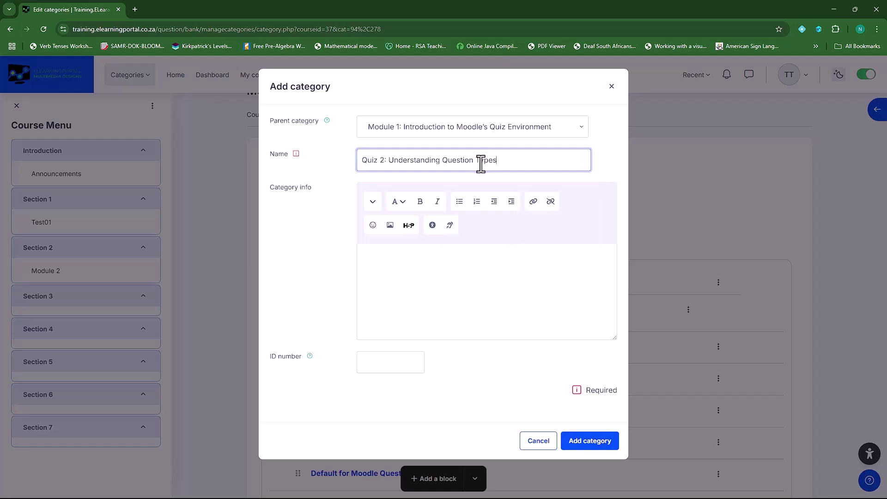
{"action": "left_click", "coordinate": [596, 444]}
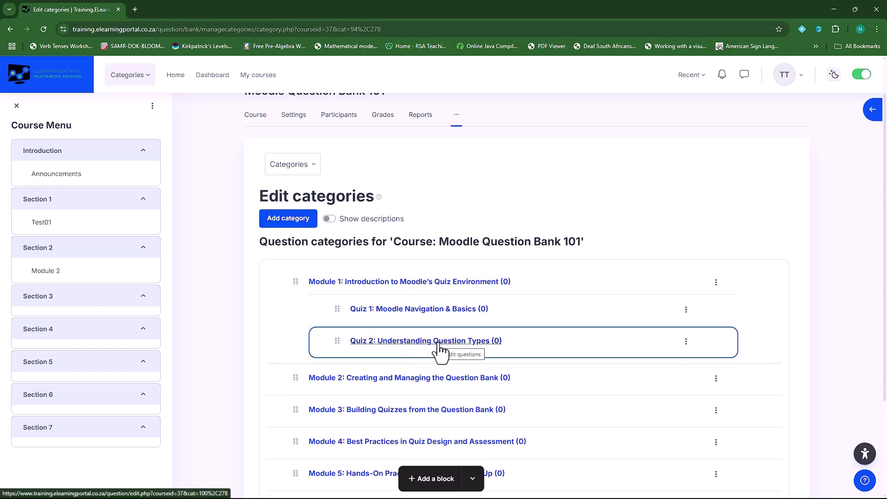
Review the Module 1 category's edit settings and available parent categories, and the actions offered for its Quiz 1 subcategory, without changing anything
{"action": "scroll", "coordinate": [440, 352], "scroll_direction": "down", "scroll_amount": 2}
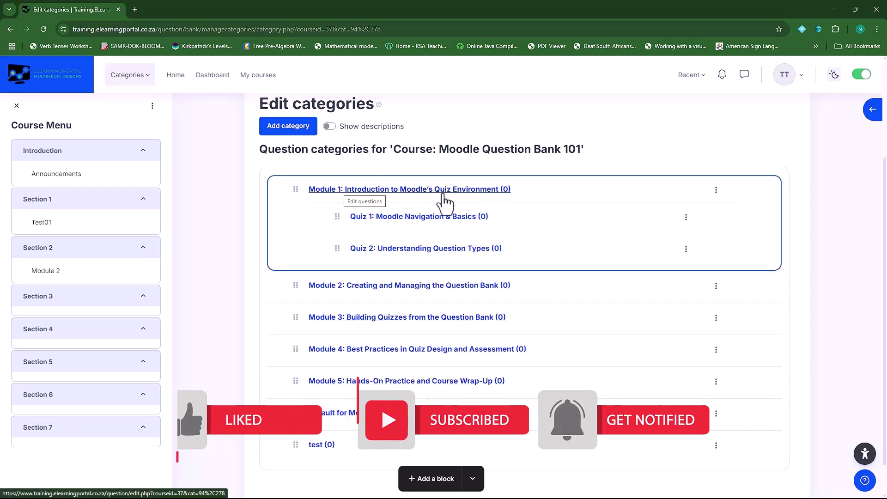
{"action": "left_click", "coordinate": [716, 190]}
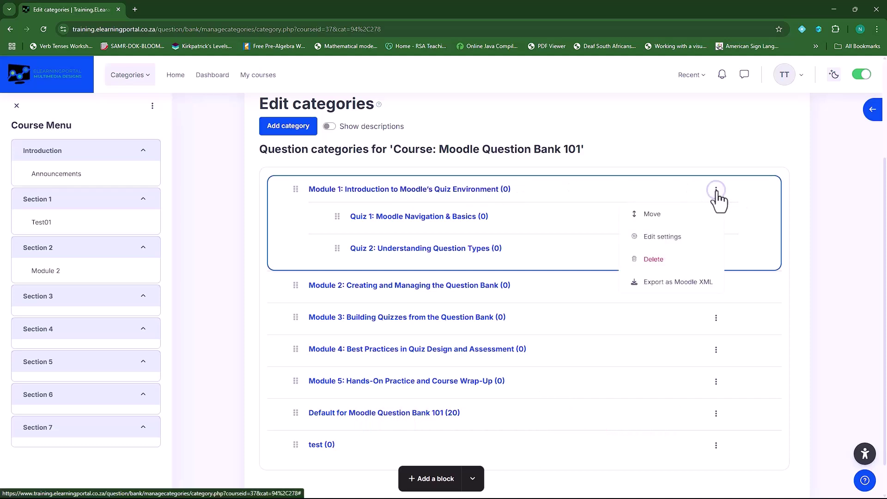
{"action": "left_click", "coordinate": [665, 237]}
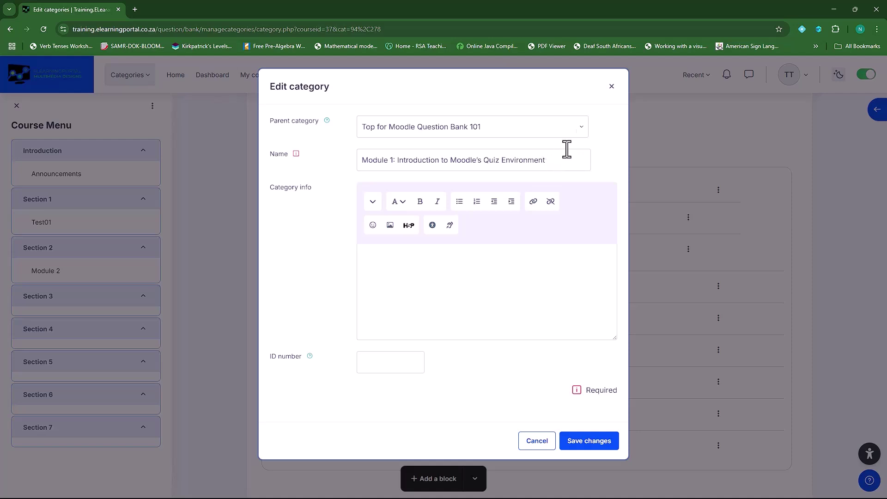
{"action": "left_click", "coordinate": [578, 128]}
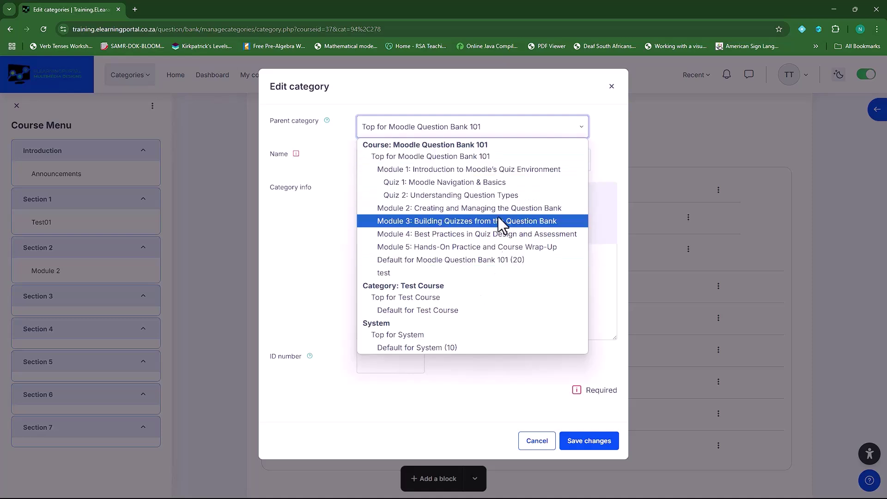
{"action": "left_click", "coordinate": [532, 78]}
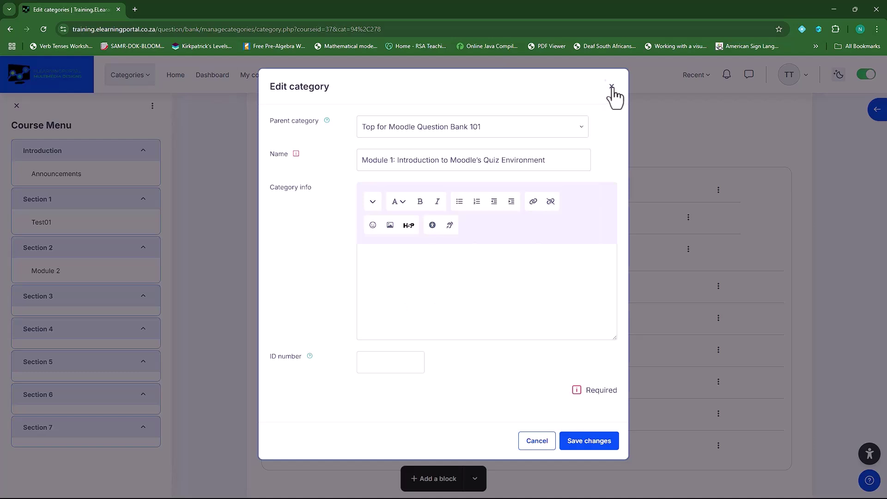
{"action": "left_click", "coordinate": [612, 87]}
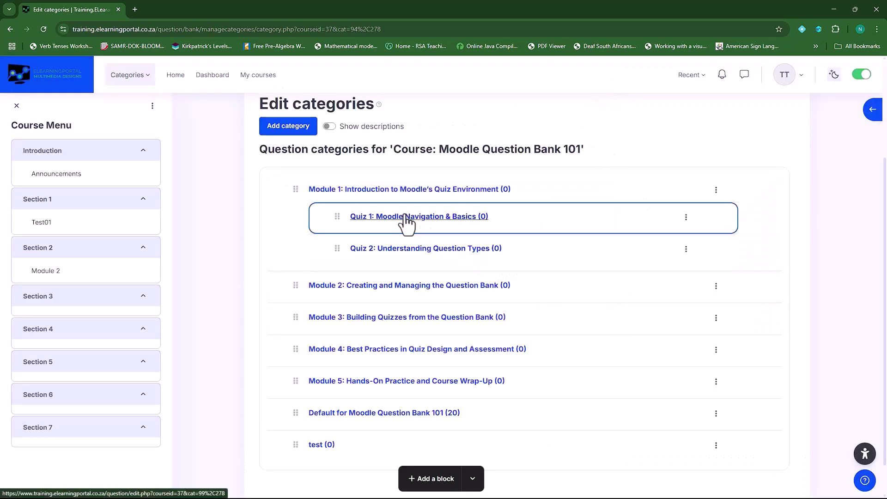
{"action": "left_click", "coordinate": [686, 217]}
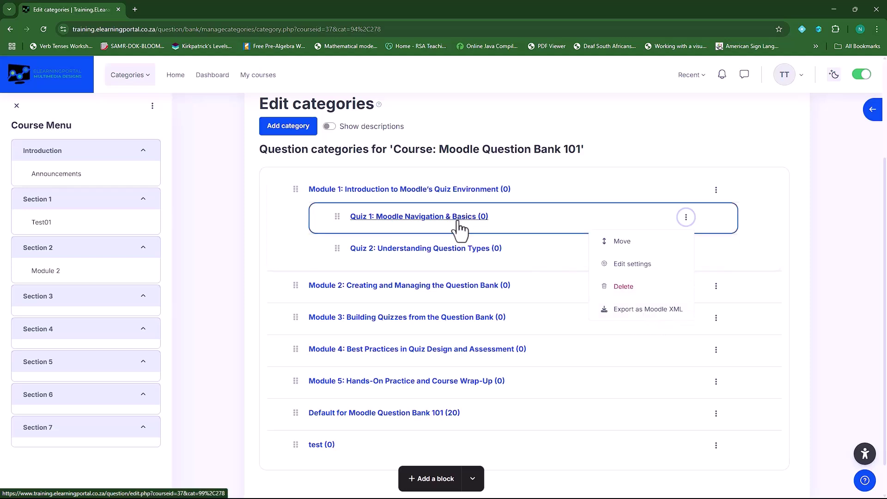
{"action": "left_click", "coordinate": [805, 274]}
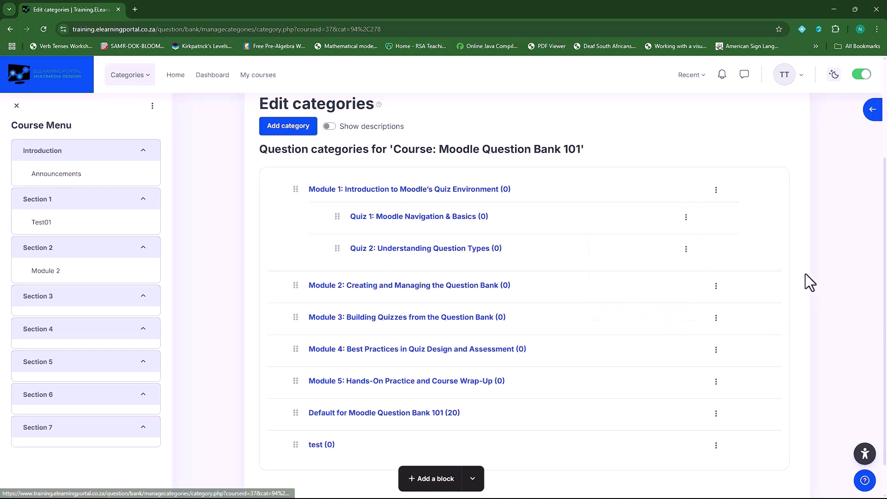
Add the subcategory "Quiz 1: Organizing & Structuring Questions" with "Module 2: Creating and Managing the Question Bank" as its parent category
{"action": "left_click", "coordinate": [296, 134]}
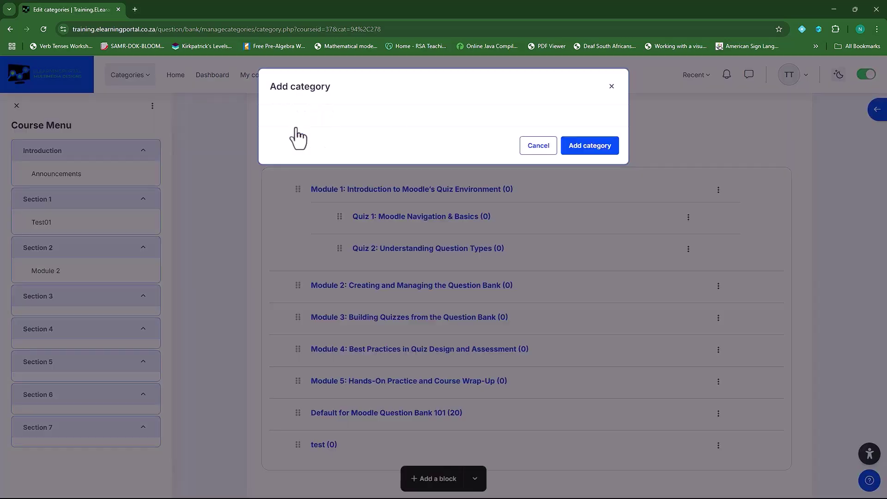
{"action": "left_click", "coordinate": [568, 130]}
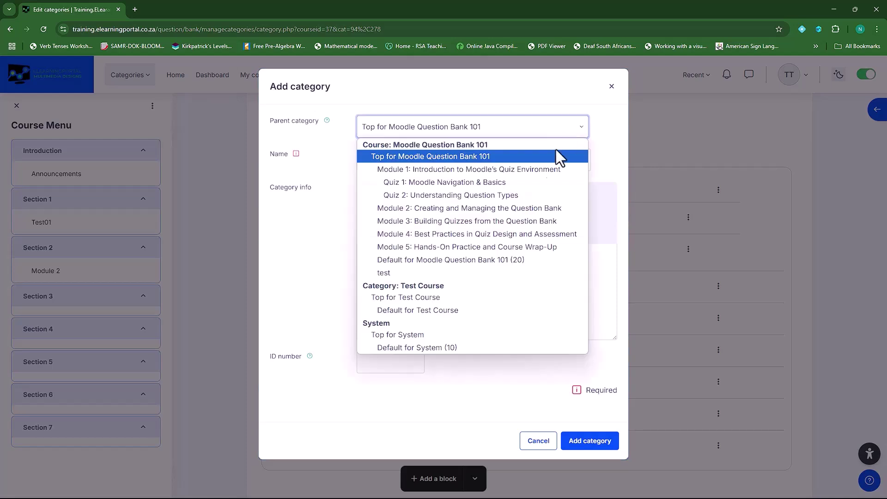
{"action": "left_click", "coordinate": [483, 208]}
{"action": "left_click", "coordinate": [397, 157]}
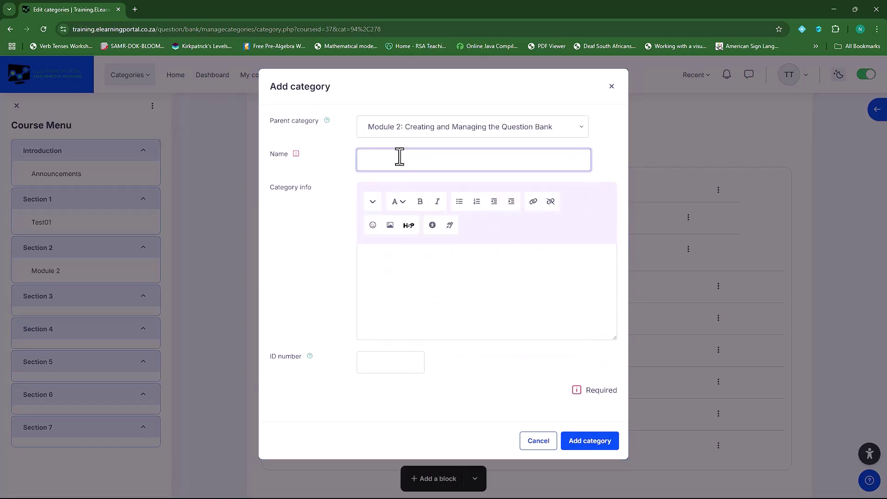
{"action": "type", "text": "Quiz 1: Organizing & Structuring Questions"}
{"action": "left_click", "coordinate": [591, 448]}
{"action": "scroll", "coordinate": [494, 318], "scroll_direction": "down", "scroll_amount": 2}
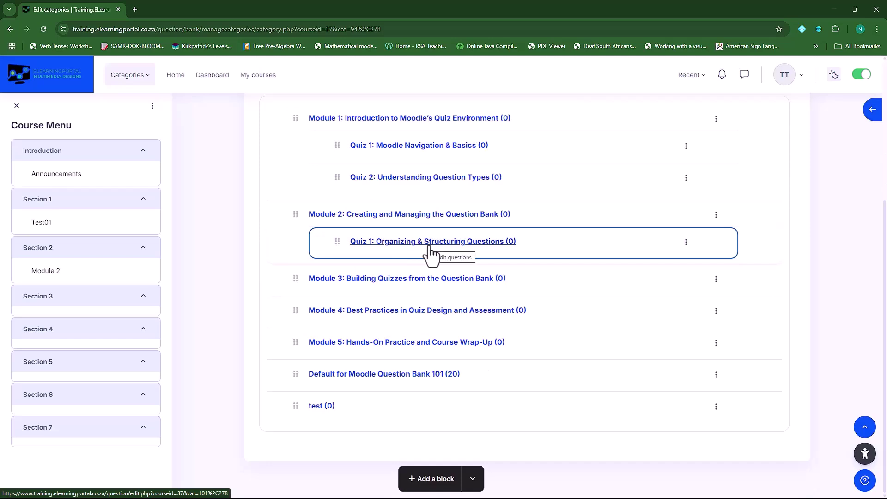
Add the category "Quiz 2: Creating & Editing Questions" under Top for Moodle Question Bank 101
{"action": "scroll", "coordinate": [432, 253], "scroll_direction": "up", "scroll_amount": 3}
{"action": "left_click", "coordinate": [295, 149]}
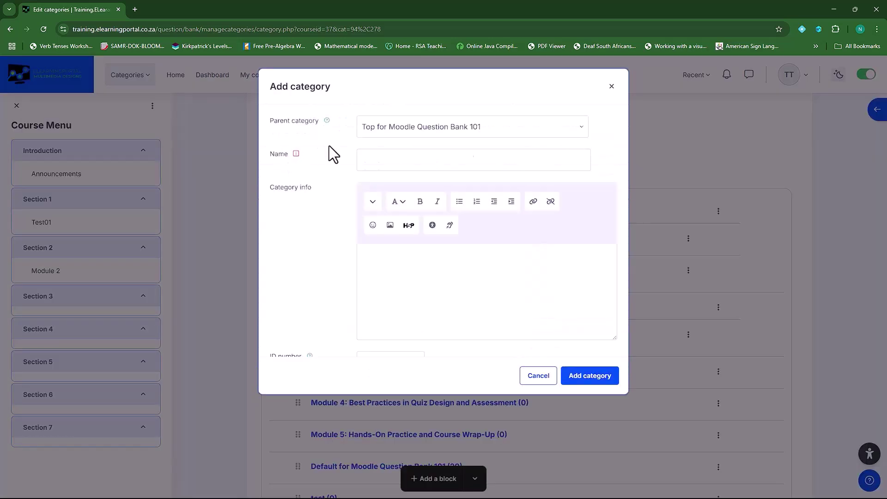
{"action": "left_click", "coordinate": [409, 161]}
{"action": "type", "text": "Quiz 2: Creating & Editing Questions"}
{"action": "left_click", "coordinate": [601, 441]}
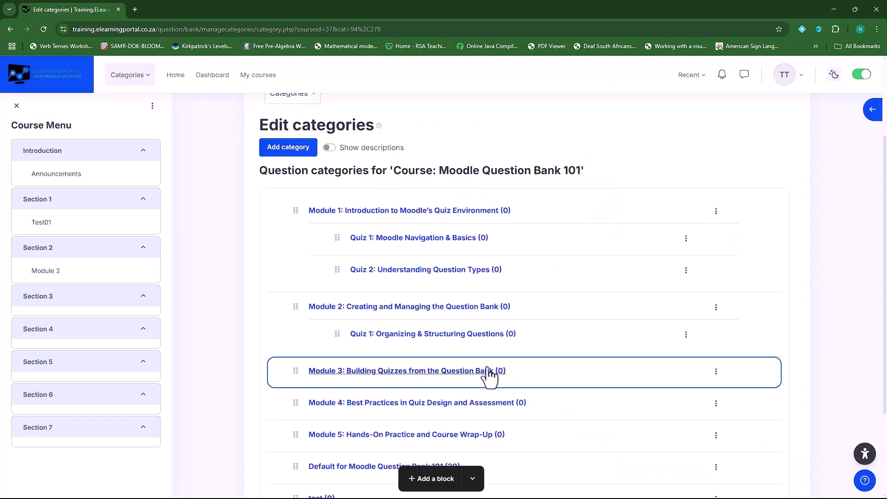
{"action": "scroll", "coordinate": [476, 361], "scroll_direction": "down", "scroll_amount": 2}
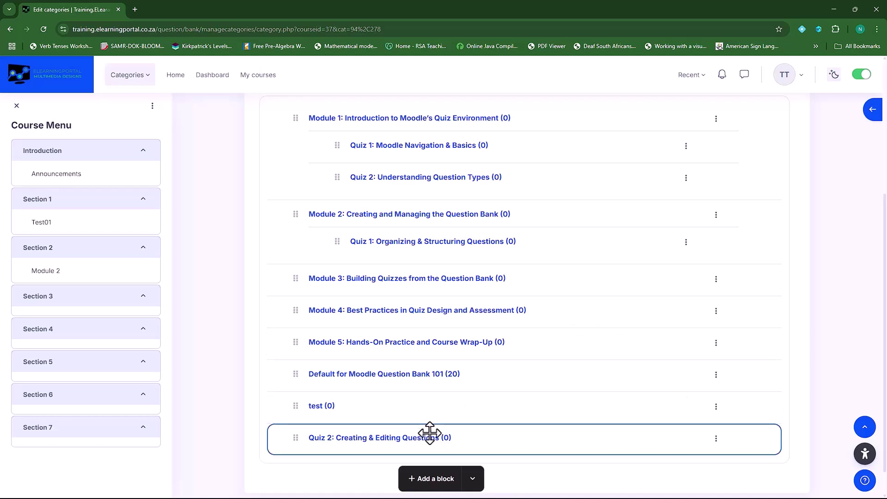
Change the parent category of "Quiz 2: Creating & Editing Questions" to "Module 2: Creating and Managing the Question Bank" and save the changes
{"action": "left_click", "coordinate": [375, 443]}
{"action": "scroll", "coordinate": [354, 416], "scroll_direction": "down", "scroll_amount": 1}
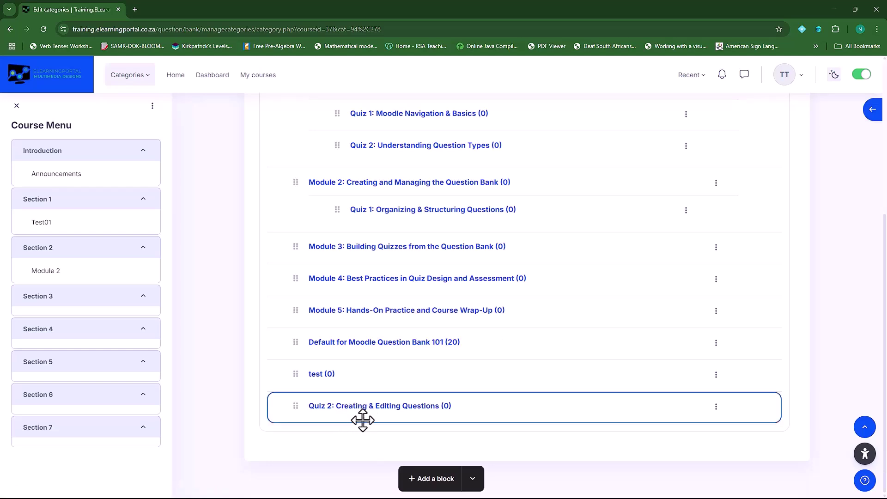
{"action": "left_click", "coordinate": [716, 407]}
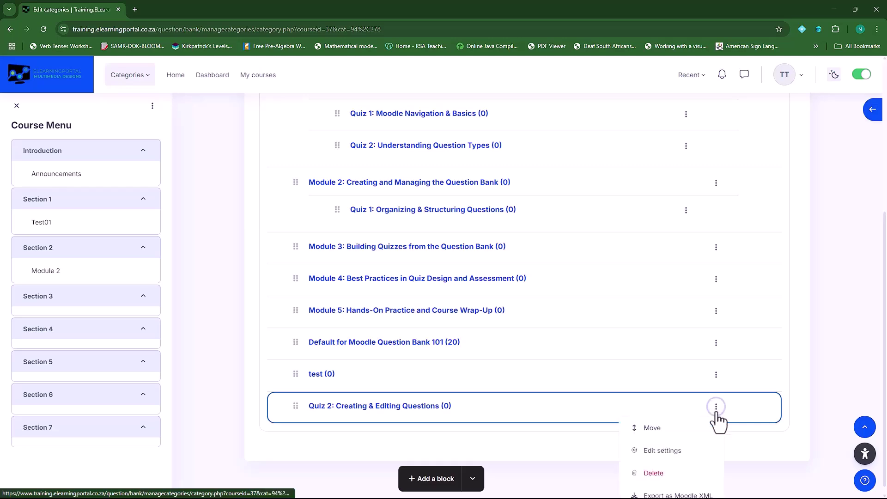
{"action": "left_click", "coordinate": [679, 453]}
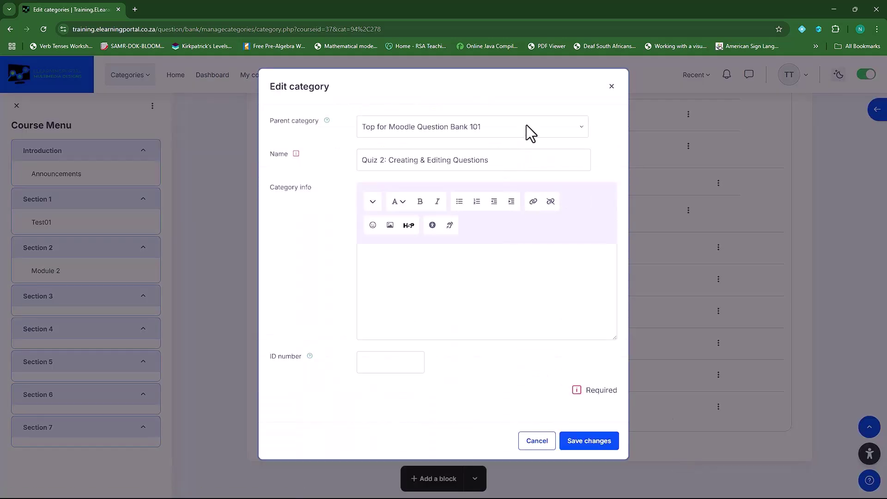
{"action": "left_click", "coordinate": [526, 125]}
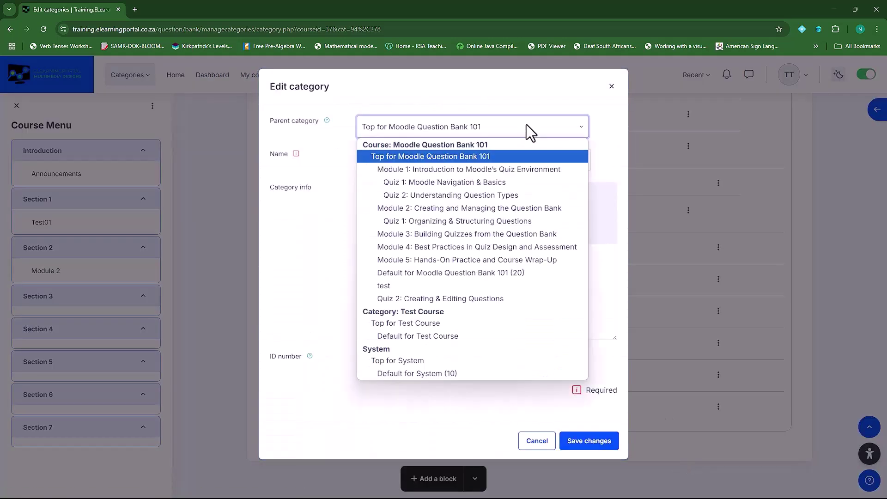
{"action": "left_click", "coordinate": [475, 209]}
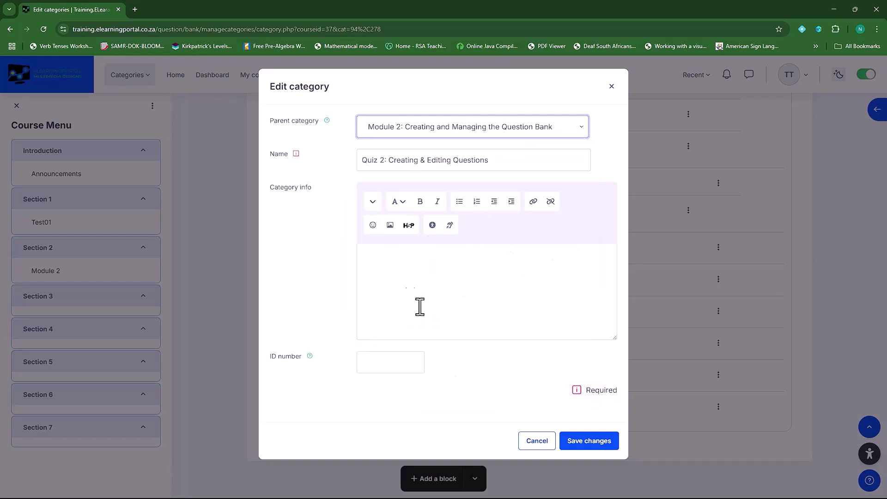
{"action": "left_click", "coordinate": [593, 442]}
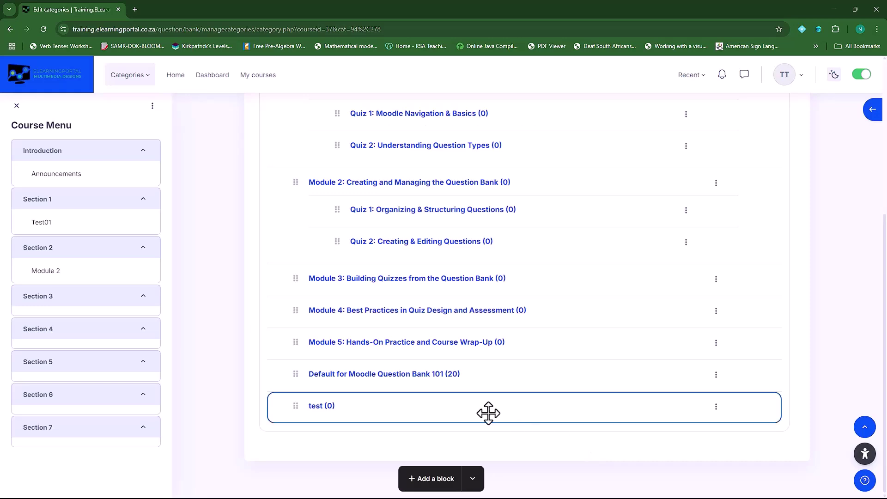
Add the subcategory "Quiz 1: Adding & Configuring Questions" with "Module 3: Building Quizzes from the Question Bank" as its parent category
{"action": "scroll", "coordinate": [488, 412], "scroll_direction": "up", "scroll_amount": 2}
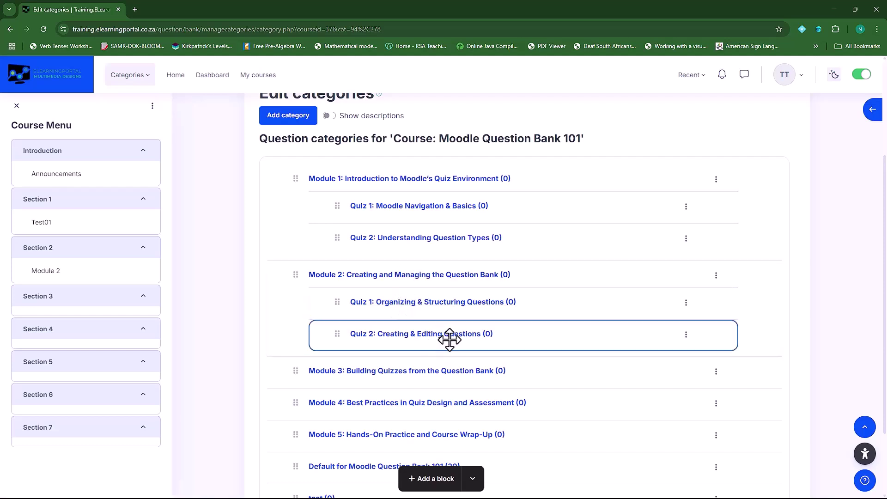
{"action": "scroll", "coordinate": [358, 323], "scroll_direction": "down", "scroll_amount": 2}
{"action": "scroll", "coordinate": [342, 301], "scroll_direction": "up", "scroll_amount": 3}
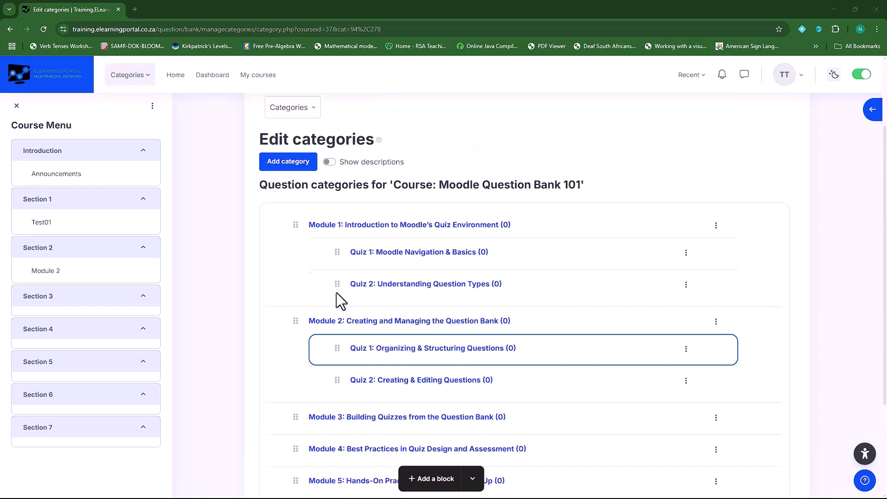
{"action": "left_click", "coordinate": [289, 162]}
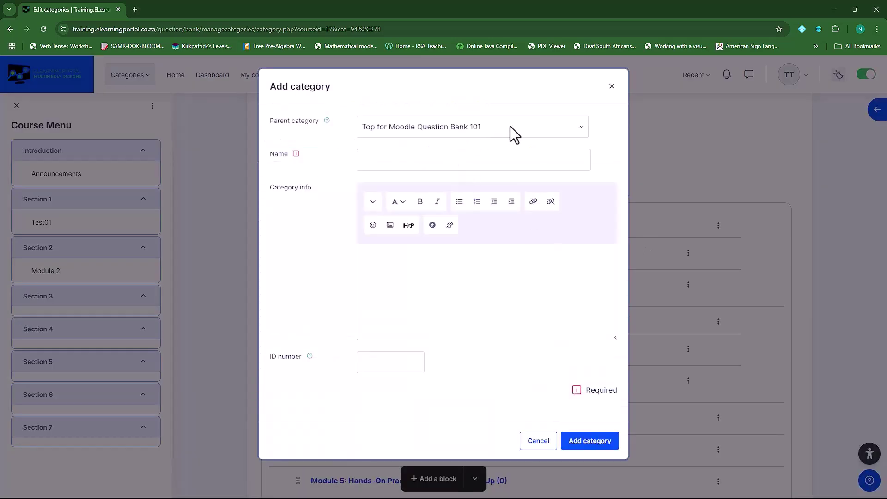
{"action": "left_click", "coordinate": [510, 127]}
{"action": "left_click", "coordinate": [466, 245]}
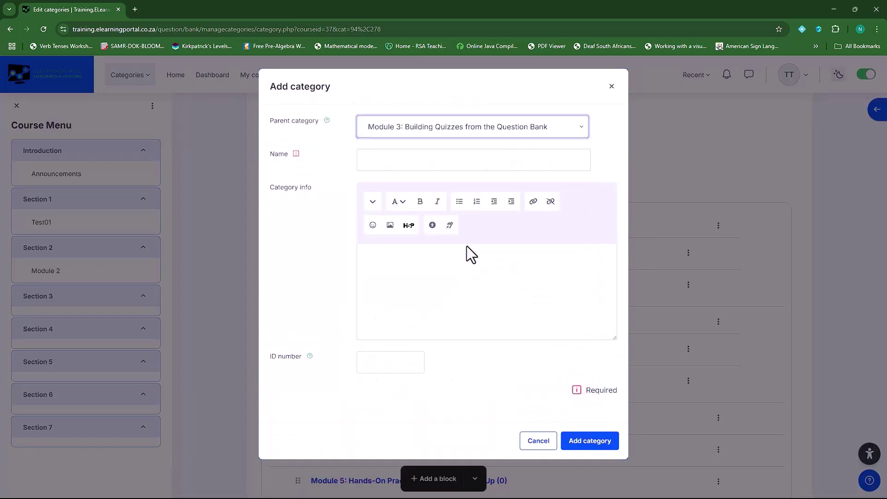
{"action": "left_click", "coordinate": [429, 161]}
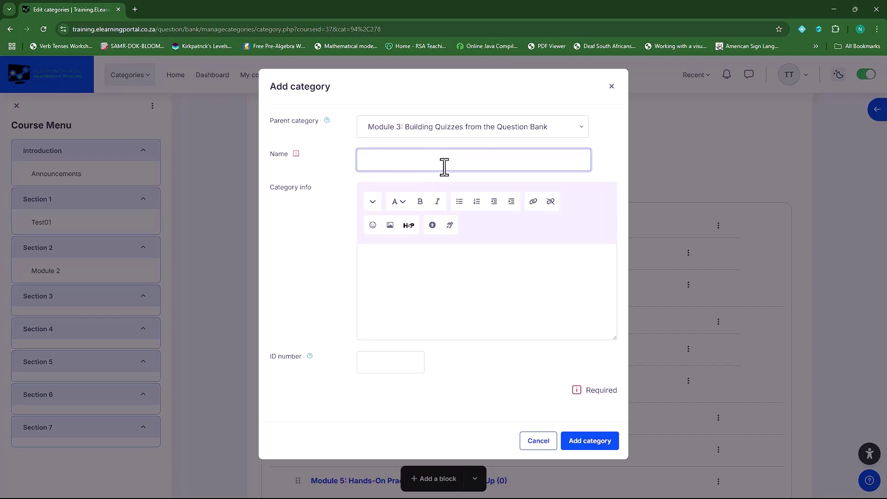
{"action": "type", "text": "Quiz 1: Adding & Configuring Questions"}
{"action": "left_click", "coordinate": [586, 443]}
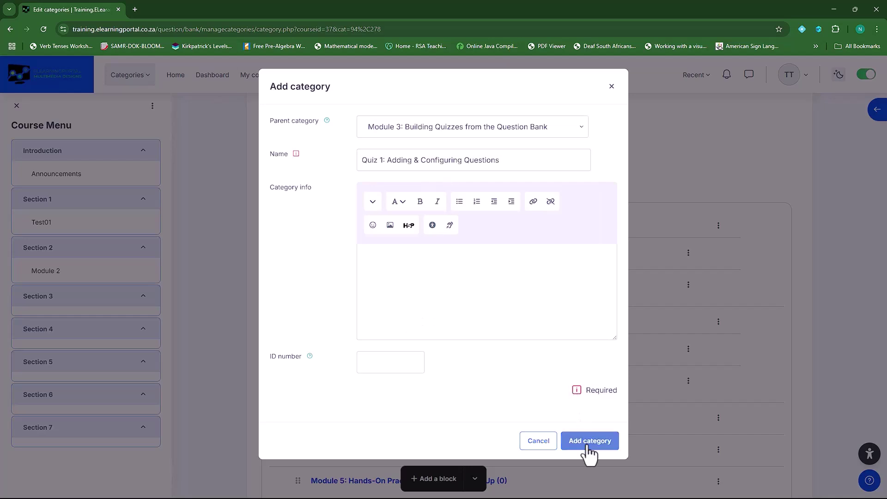
{"action": "scroll", "coordinate": [448, 367], "scroll_direction": "down", "scroll_amount": 2}
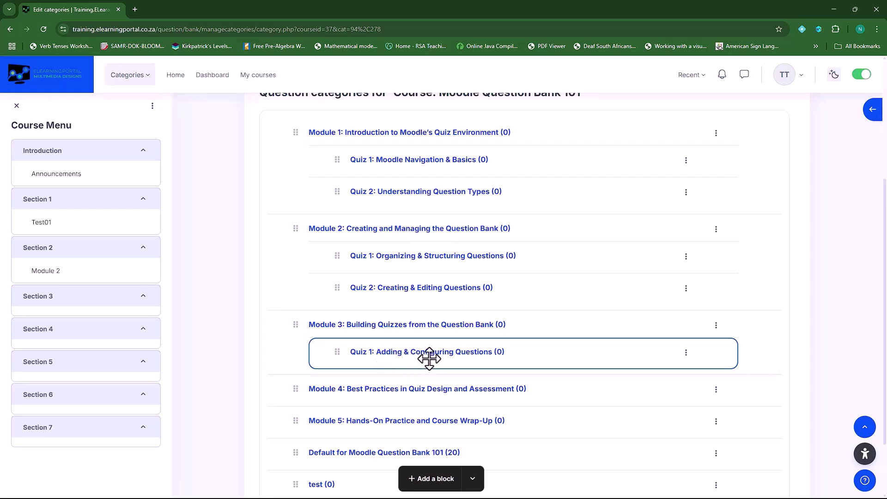
Add the subcategory "Quiz 2: Reviewing & Testing Quizzes" with "Module 3: Building Quizzes from the Question Bank" as its parent category
{"action": "scroll", "coordinate": [428, 359], "scroll_direction": "up", "scroll_amount": 2}
{"action": "left_click", "coordinate": [288, 161]}
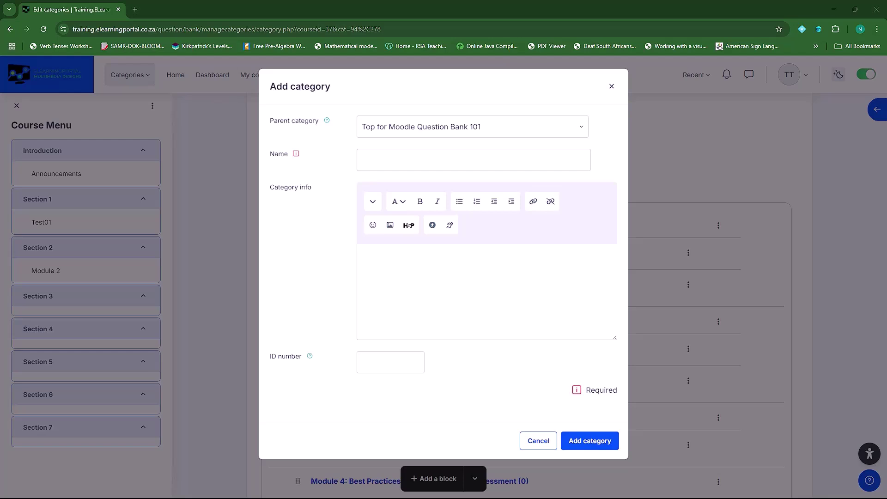
{"action": "left_click", "coordinate": [480, 126]}
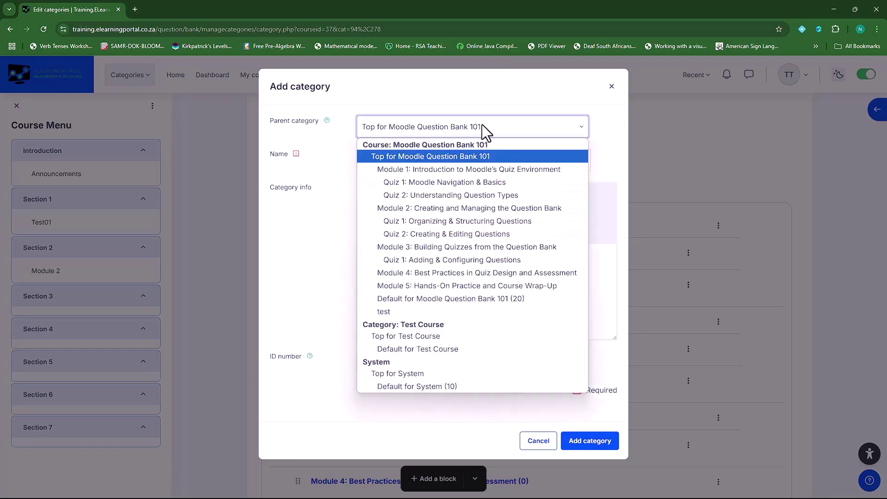
{"action": "left_click", "coordinate": [462, 248]}
{"action": "left_click", "coordinate": [429, 164]}
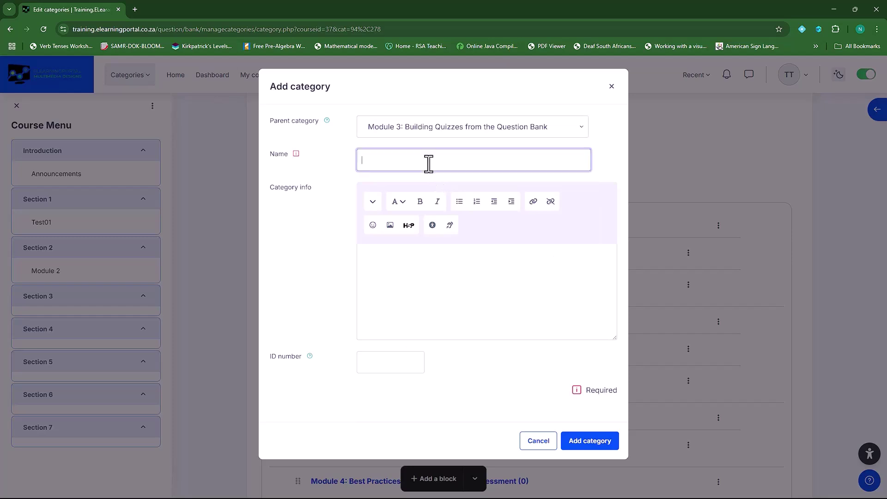
{"action": "type", "text": "Quiz 2: Reviewing & Testing Quizzes"}
{"action": "left_click", "coordinate": [601, 442]}
{"action": "scroll", "coordinate": [448, 360], "scroll_direction": "down", "scroll_amount": 4}
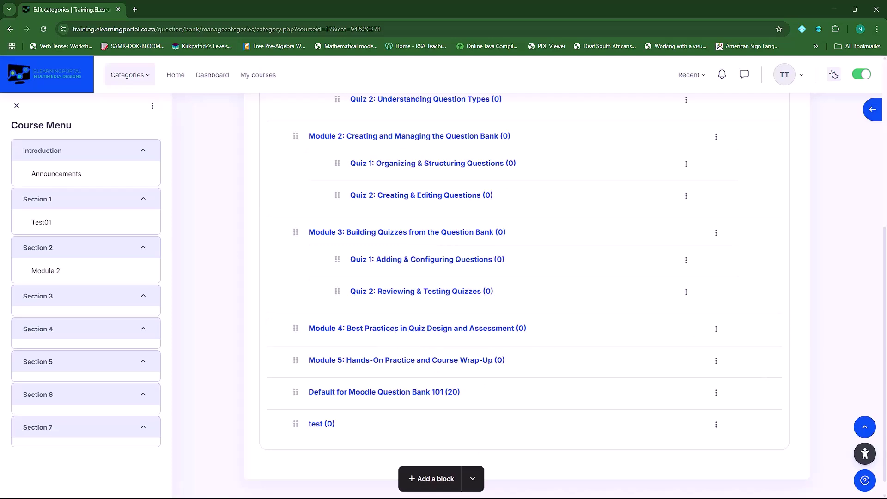
Add the subcategory "Quiz 1: Writing Effective Questions" with "Module 4: Best Practices in Quiz Design and Assessment" as its parent category
{"action": "scroll", "coordinate": [414, 324], "scroll_direction": "up", "scroll_amount": 3}
{"action": "left_click", "coordinate": [305, 115]}
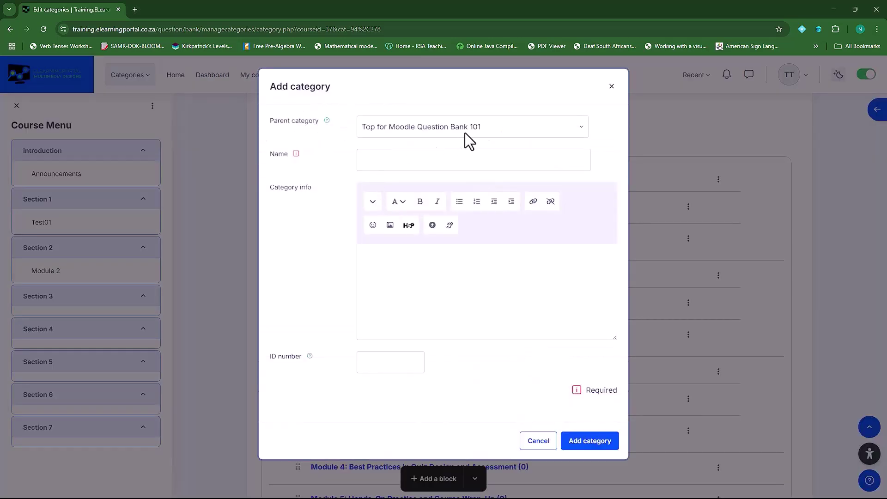
{"action": "left_click", "coordinate": [463, 134]}
{"action": "left_click", "coordinate": [442, 284]}
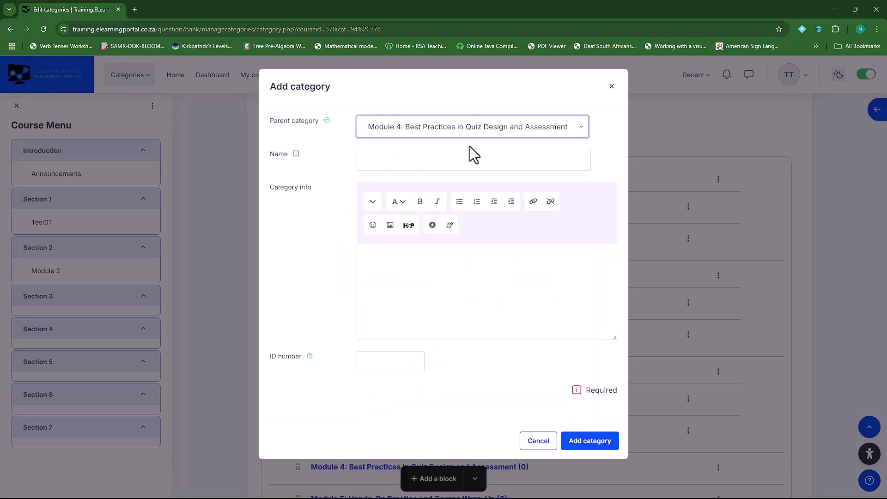
{"action": "left_click", "coordinate": [453, 164]}
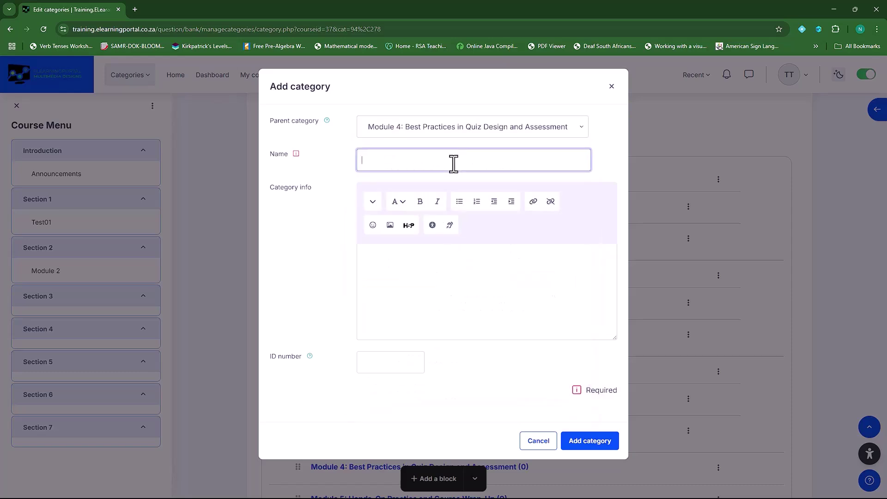
{"action": "type", "text": "Quiz 1: Writing Effective Questions"}
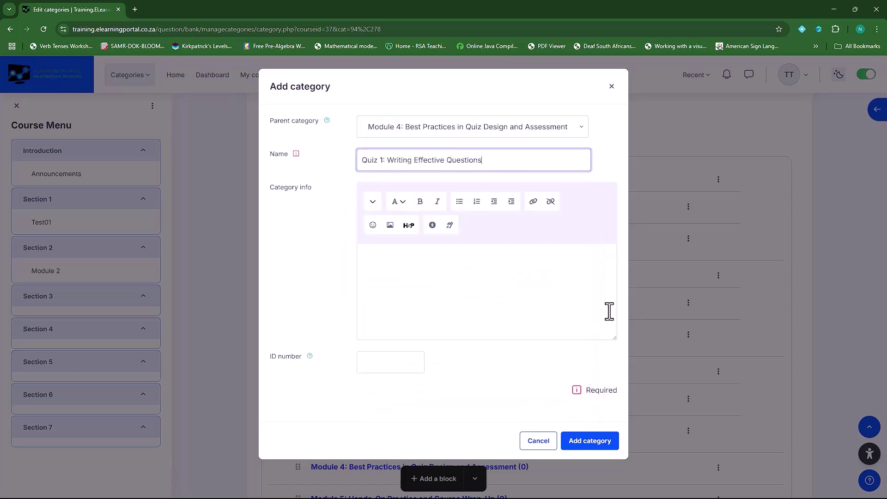
{"action": "left_click", "coordinate": [595, 441]}
{"action": "left_click_drag", "start_coordinate": [523, 329], "coordinate": [477, 199]}
{"action": "scroll", "coordinate": [499, 292], "scroll_direction": "down", "scroll_amount": 3}
Add the subcategory "Quiz 2: Assessment Security & Feedback" with "Module 4: Best Practices in Quiz Design and Assessment" as its parent category
{"action": "scroll", "coordinate": [515, 244], "scroll_direction": "up", "scroll_amount": 2}
{"action": "scroll", "coordinate": [476, 198], "scroll_direction": "up", "scroll_amount": 3}
{"action": "left_click", "coordinate": [289, 208]}
{"action": "left_click", "coordinate": [467, 125]}
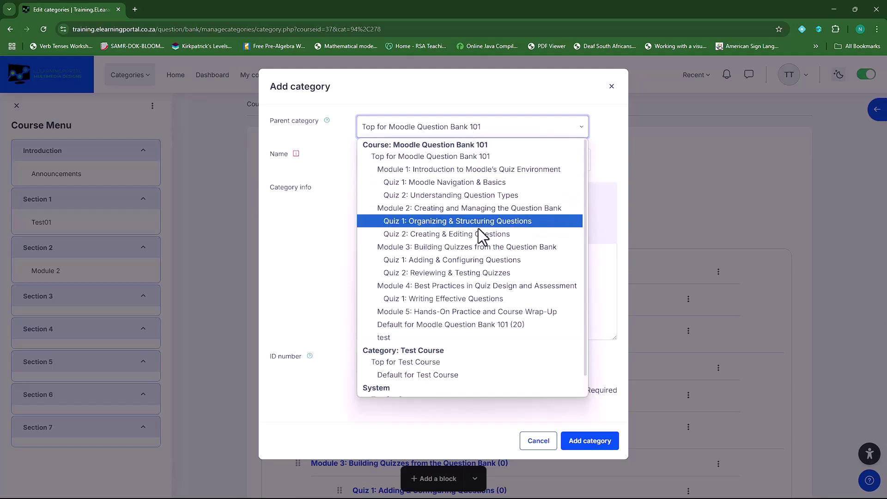
{"action": "left_click", "coordinate": [462, 286]}
{"action": "left_click", "coordinate": [427, 163]}
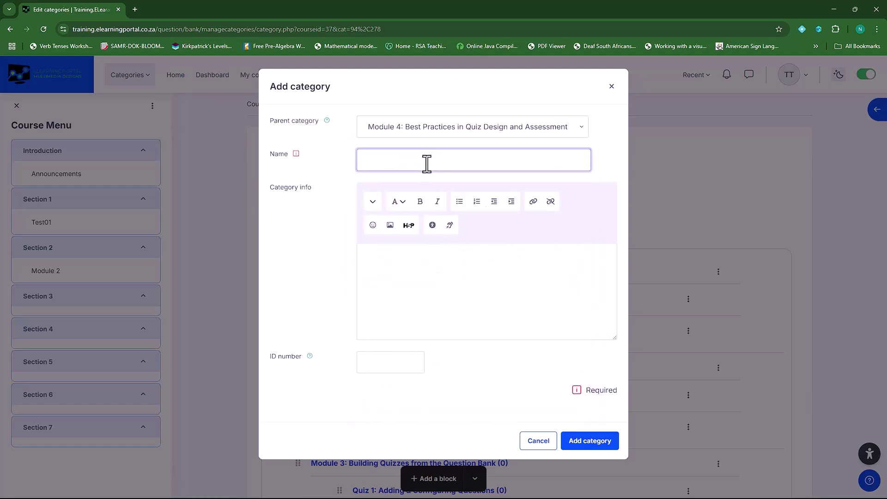
{"action": "type", "text": "Quiz 2: Assessment Security & Feedback"}
{"action": "left_click", "coordinate": [597, 442]}
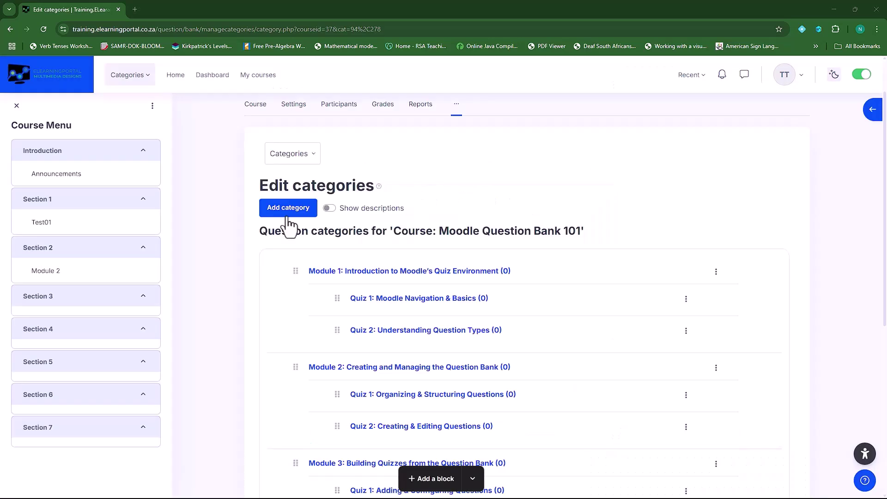
Add the subcategory "Quiz 1: Mini-Quiz Creation" with "Module 5: Hands-On Practice and Course Wrap-Up" as its parent category
{"action": "left_click", "coordinate": [287, 216]}
{"action": "left_click", "coordinate": [492, 132]}
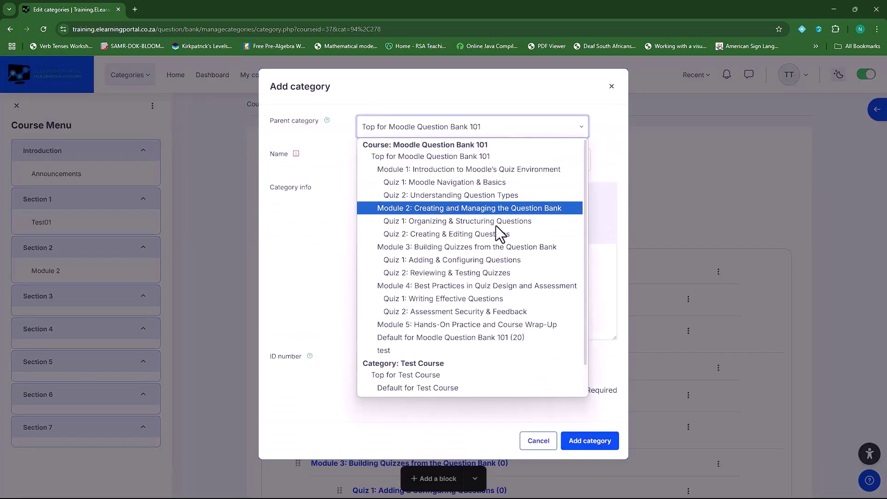
{"action": "left_click", "coordinate": [483, 322]}
{"action": "left_click", "coordinate": [410, 164]}
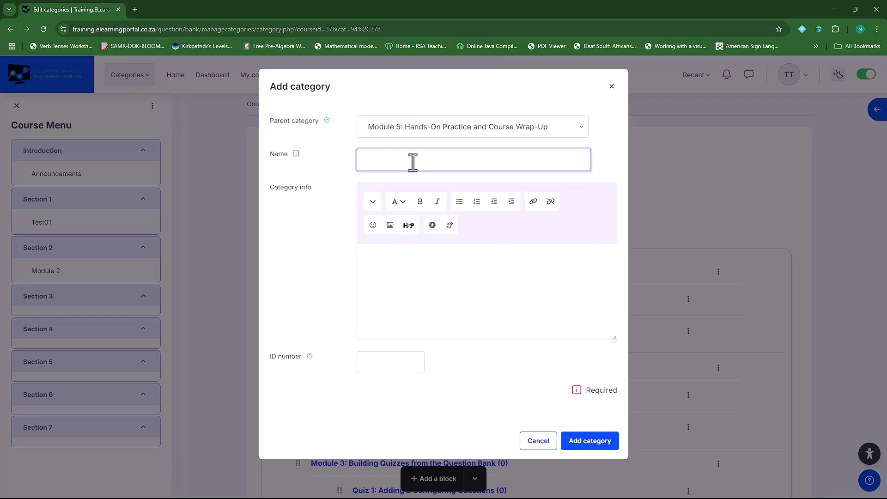
{"action": "type", "text": "Quiz 1: Mini-Quiz Creation"}
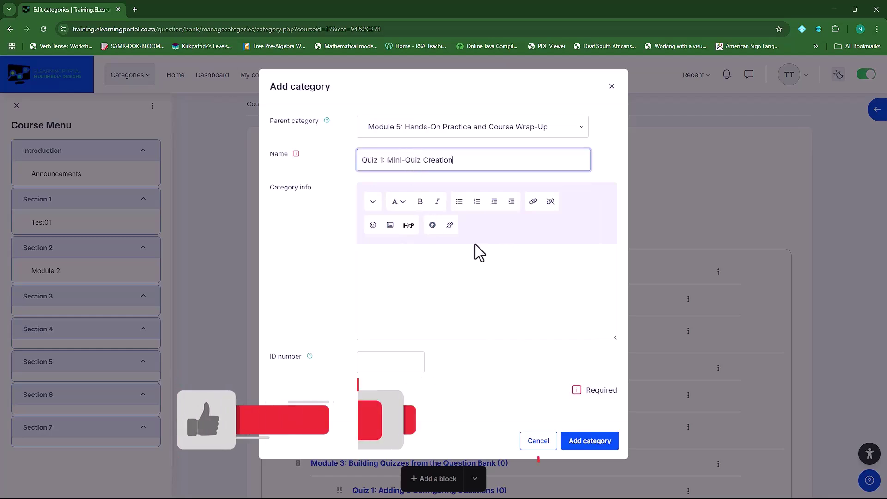
{"action": "left_click", "coordinate": [593, 444]}
{"action": "scroll", "coordinate": [507, 317], "scroll_direction": "down", "scroll_amount": 5}
{"action": "scroll", "coordinate": [508, 321], "scroll_direction": "up", "scroll_amount": 6}
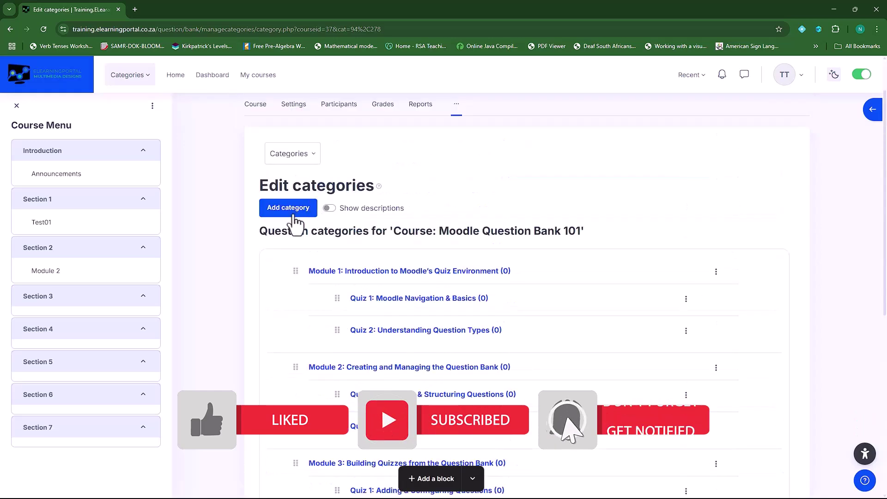
Add the subcategory "Quiz 2: Final Course Review" with "Module 5: Hands-On Practice and Course Wrap-Up" as its parent category
{"action": "left_click", "coordinate": [289, 208]}
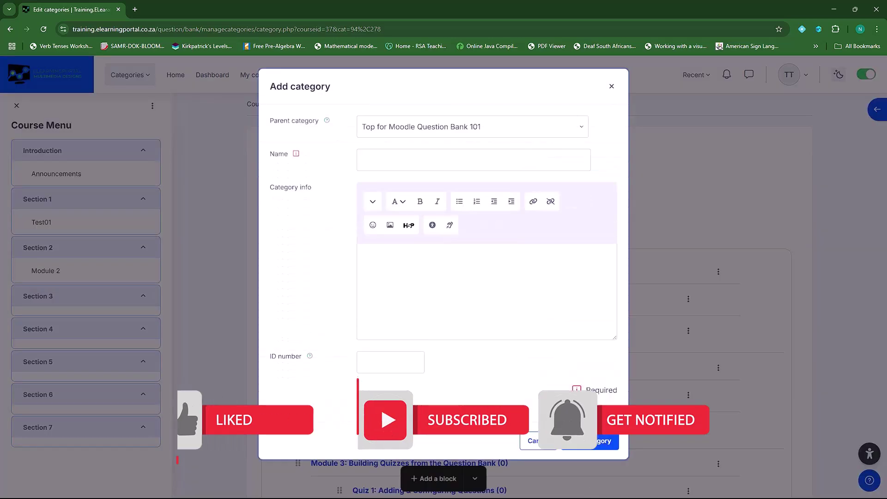
{"action": "left_click", "coordinate": [506, 128]}
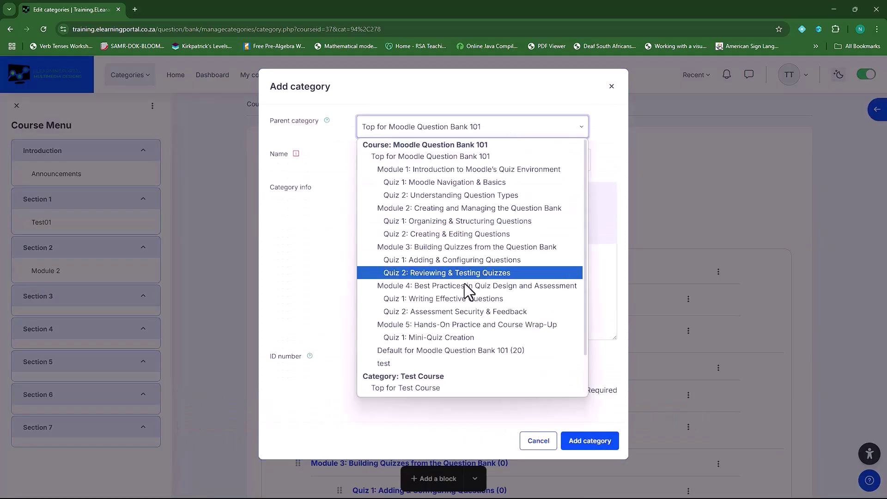
{"action": "left_click", "coordinate": [446, 324]}
{"action": "left_click", "coordinate": [414, 162]}
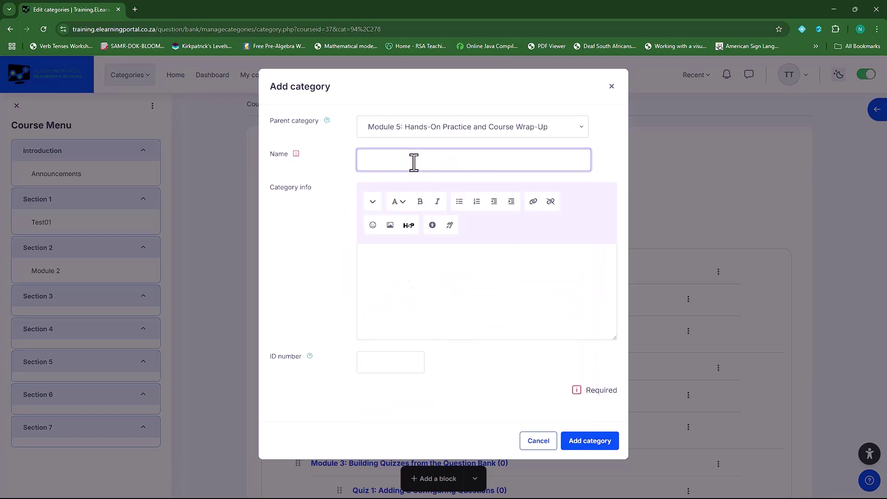
{"action": "type", "text": "Quiz 2: Final Course Review"}
{"action": "left_click", "coordinate": [594, 446]}
Review the question category list from Module 1 to Module 5, including the quiz subcategories and their question counts
{"action": "scroll", "coordinate": [414, 332], "scroll_direction": "down", "scroll_amount": 3}
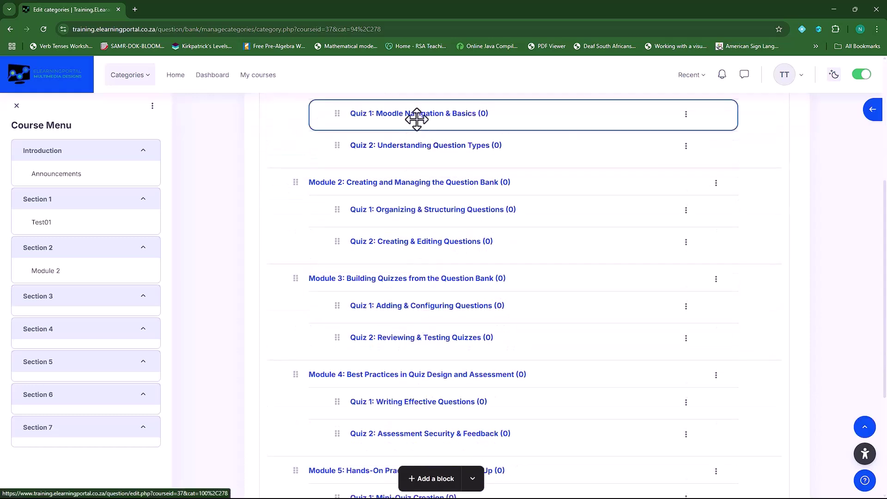
{"action": "scroll", "coordinate": [430, 268], "scroll_direction": "up", "scroll_amount": 2}
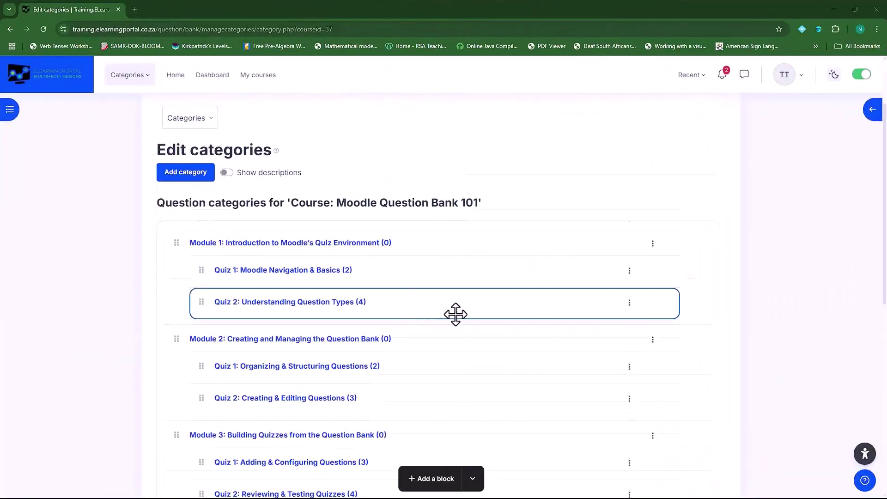
{"action": "scroll", "coordinate": [451, 314], "scroll_direction": "down", "scroll_amount": 1}
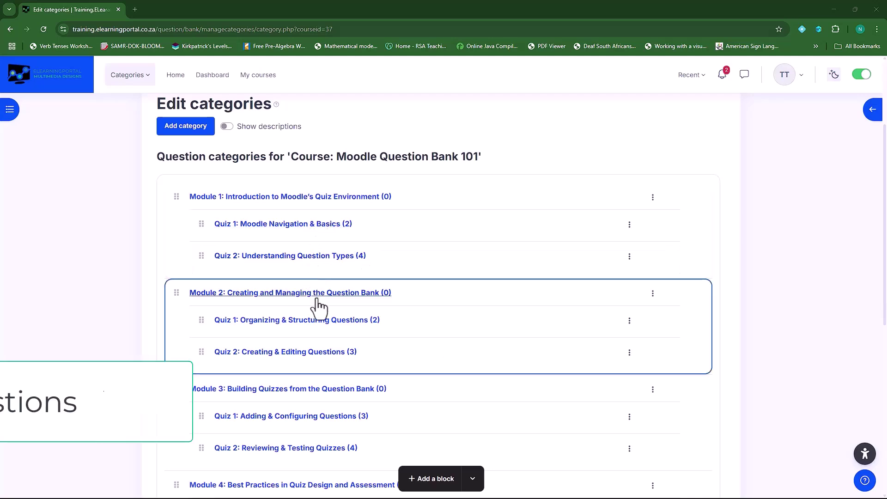
{"action": "scroll", "coordinate": [319, 296], "scroll_direction": "down", "scroll_amount": 2}
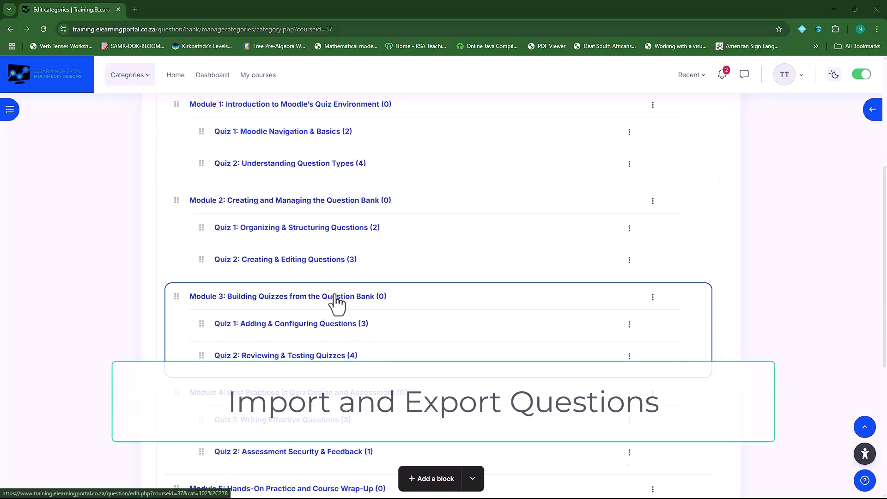
{"action": "scroll", "coordinate": [356, 327], "scroll_direction": "down", "scroll_amount": 1}
{"action": "scroll", "coordinate": [356, 327], "scroll_direction": "down", "scroll_amount": 3}
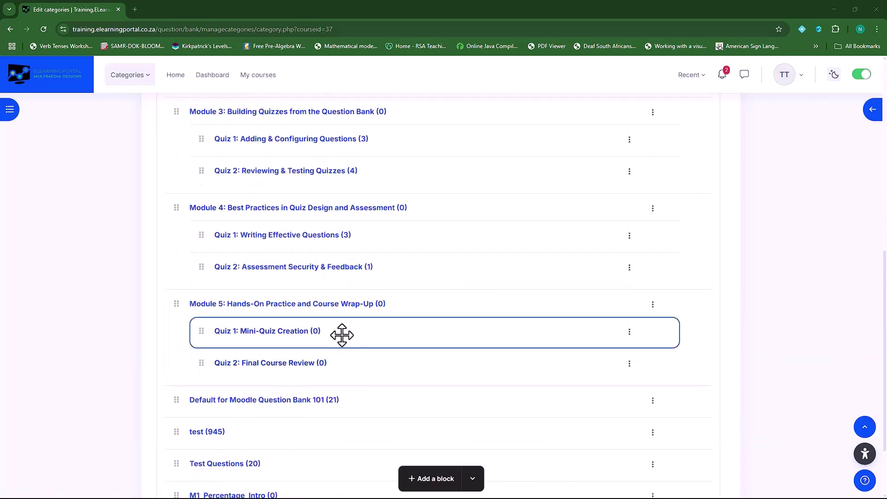
{"action": "scroll", "coordinate": [284, 371], "scroll_direction": "up", "scroll_amount": 1}
{"action": "scroll", "coordinate": [284, 371], "scroll_direction": "up", "scroll_amount": 2}
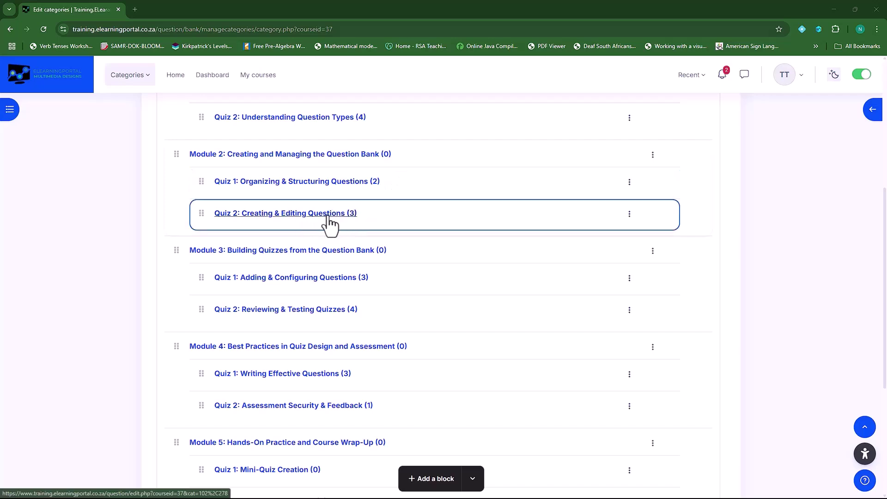
{"action": "scroll", "coordinate": [435, 284], "scroll_direction": "down", "scroll_amount": 3}
{"action": "scroll", "coordinate": [436, 288], "scroll_direction": "down", "scroll_amount": 1}
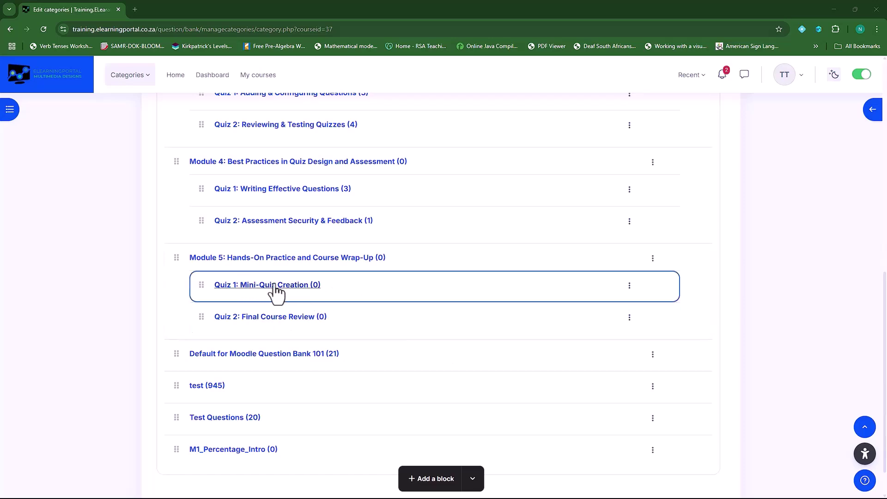
{"action": "scroll", "coordinate": [284, 297], "scroll_direction": "up", "scroll_amount": 7}
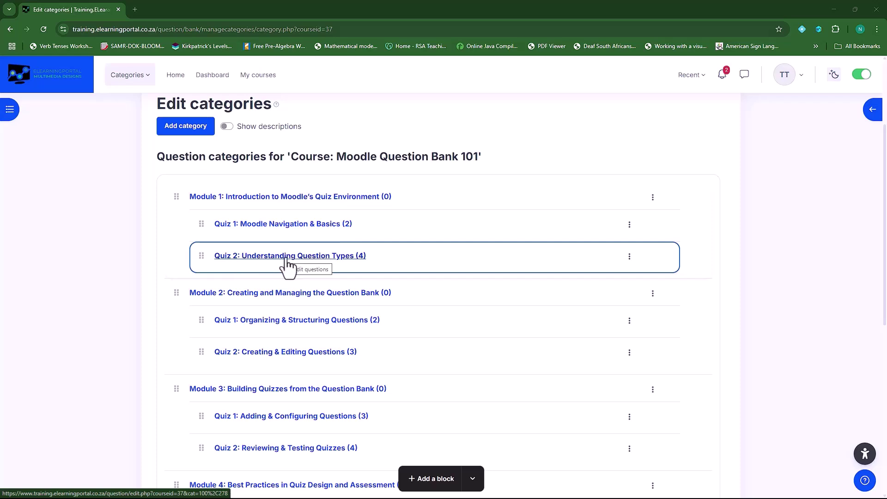
Open the question export page for the course and choose Moodle XML format as the file format
{"action": "scroll", "coordinate": [448, 339], "scroll_direction": "up", "scroll_amount": 1}
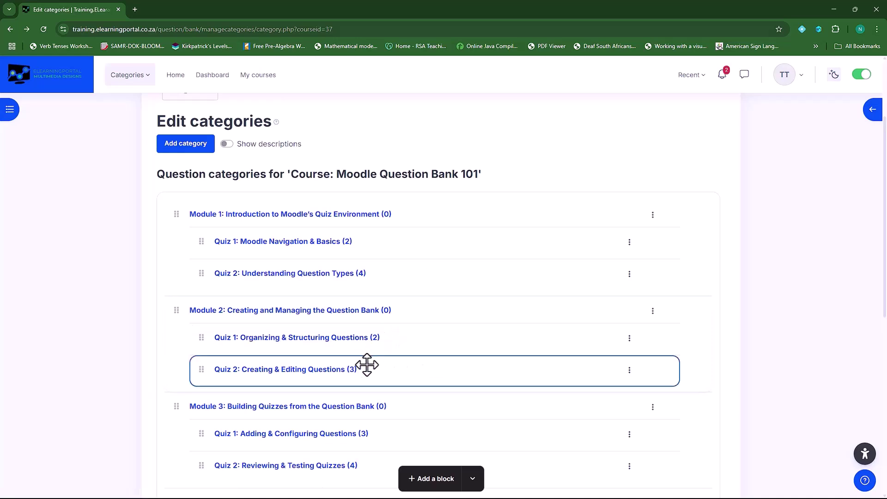
{"action": "scroll", "coordinate": [350, 377], "scroll_direction": "up", "scroll_amount": 2}
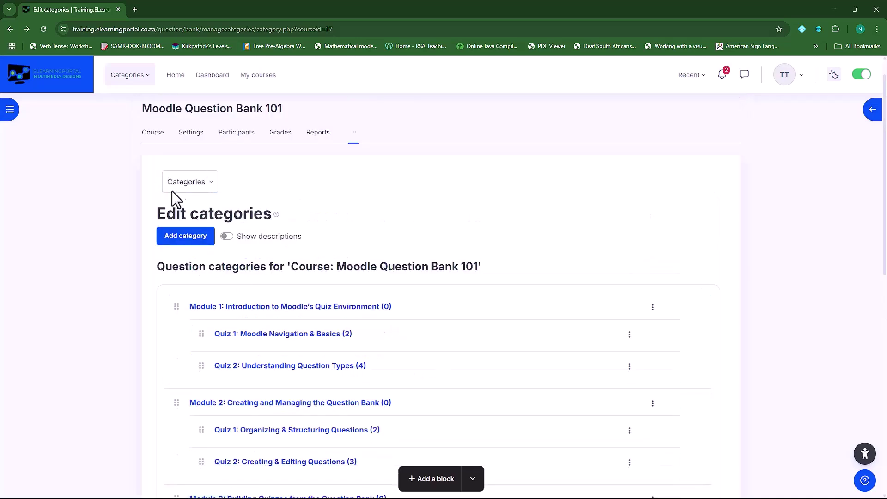
{"action": "left_click", "coordinate": [212, 183]}
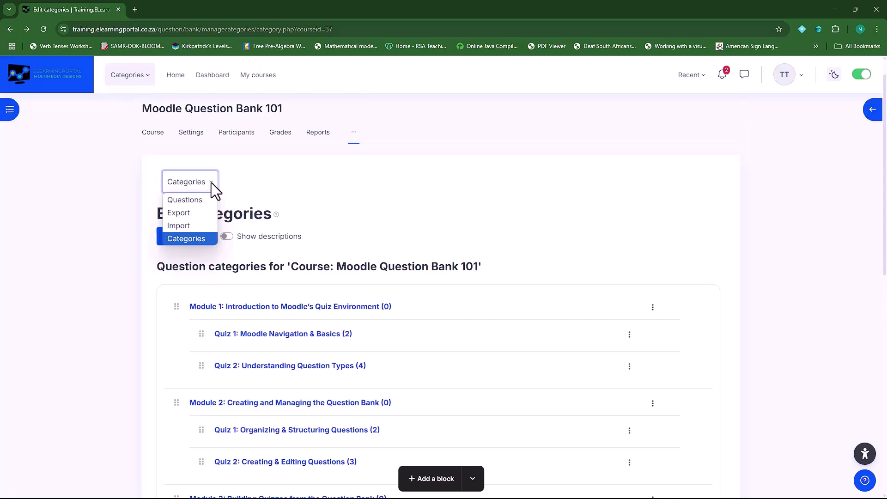
{"action": "left_click", "coordinate": [199, 214]}
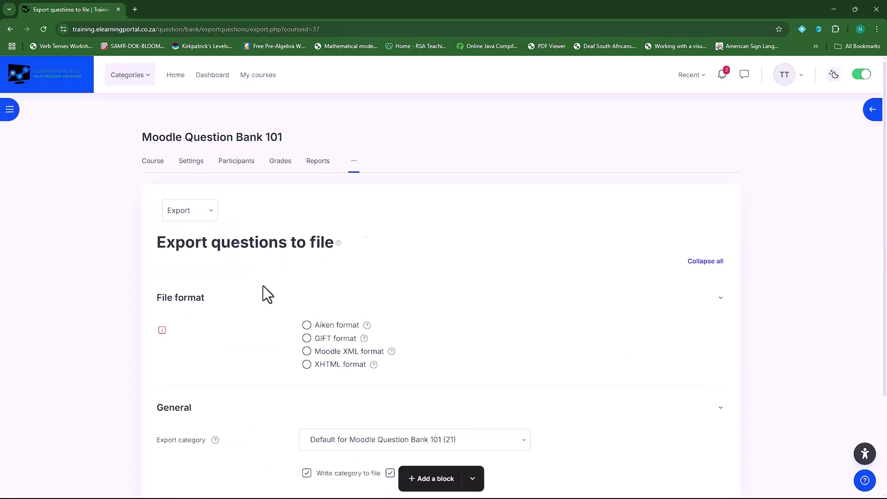
{"action": "scroll", "coordinate": [239, 326], "scroll_direction": "down", "scroll_amount": 1}
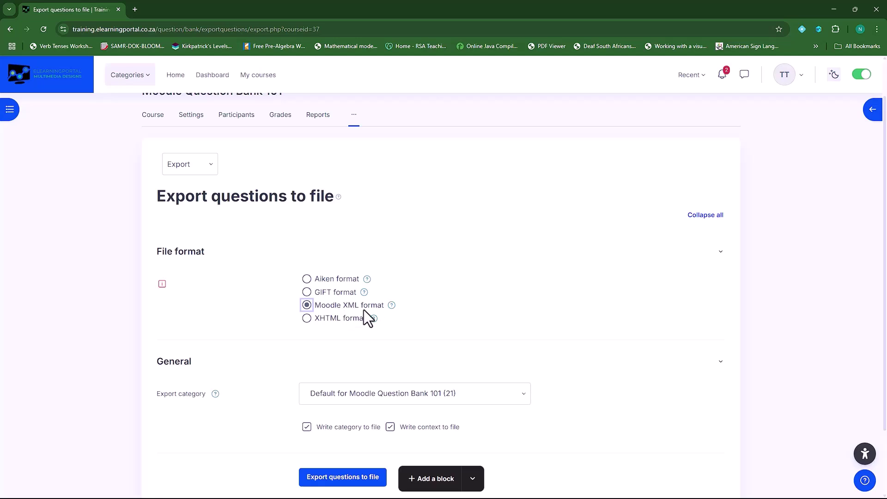
{"action": "scroll", "coordinate": [236, 305], "scroll_direction": "down", "scroll_amount": 2}
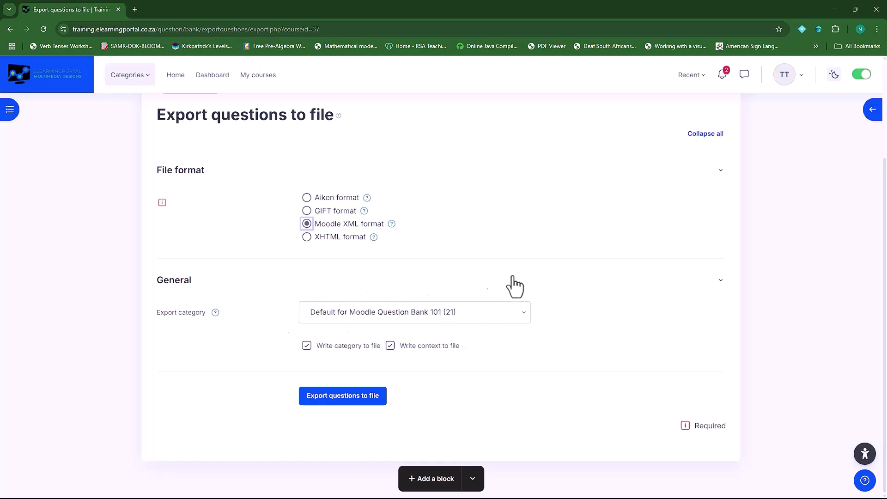
Export the questions of "Quiz 2: Understanding Question Types" to a file and show the downloaded file in its folder
{"action": "left_click", "coordinate": [525, 315]}
{"action": "scroll", "coordinate": [474, 254], "scroll_direction": "down", "scroll_amount": 1}
{"action": "scroll", "coordinate": [472, 251], "scroll_direction": "up", "scroll_amount": 1}
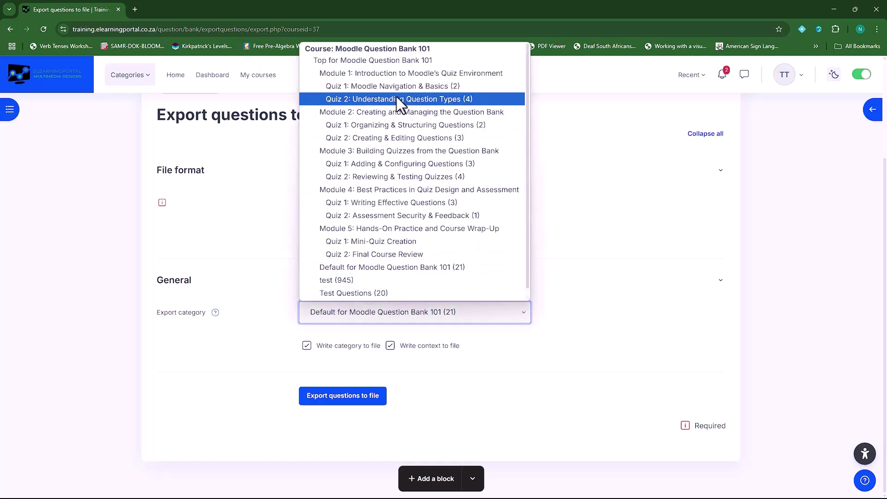
{"action": "left_click", "coordinate": [390, 98]}
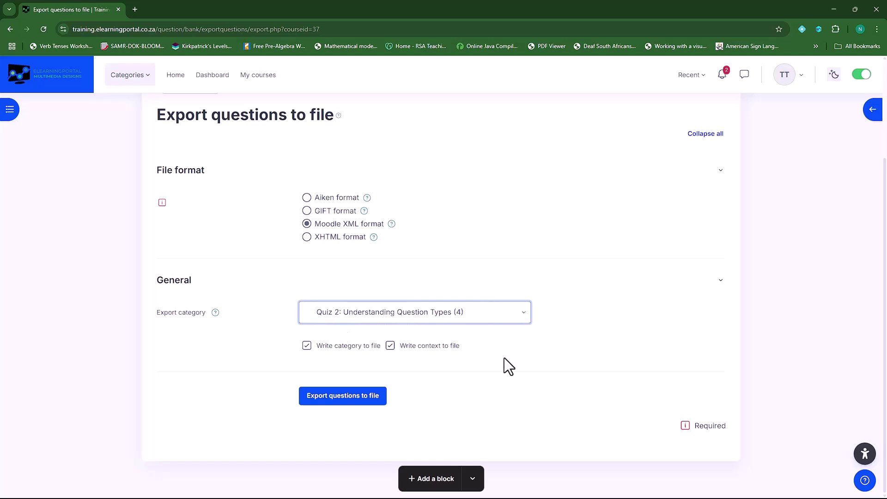
{"action": "left_click", "coordinate": [345, 402]}
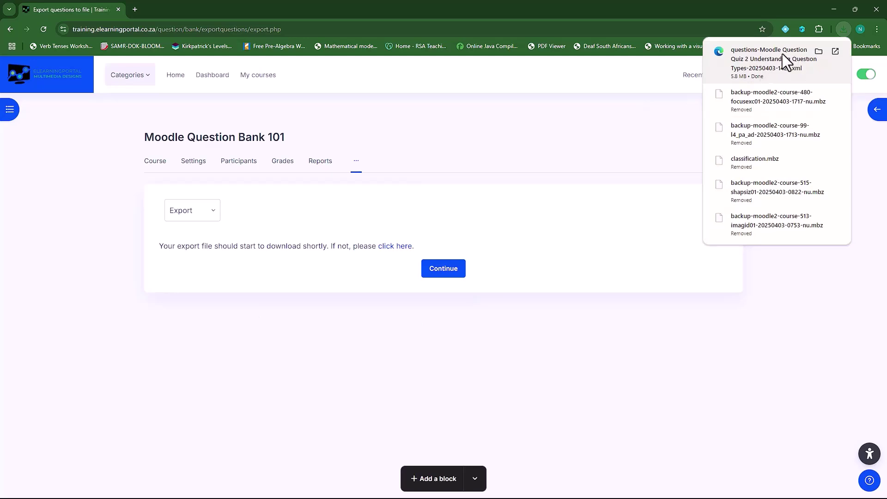
{"action": "left_click", "coordinate": [819, 51]}
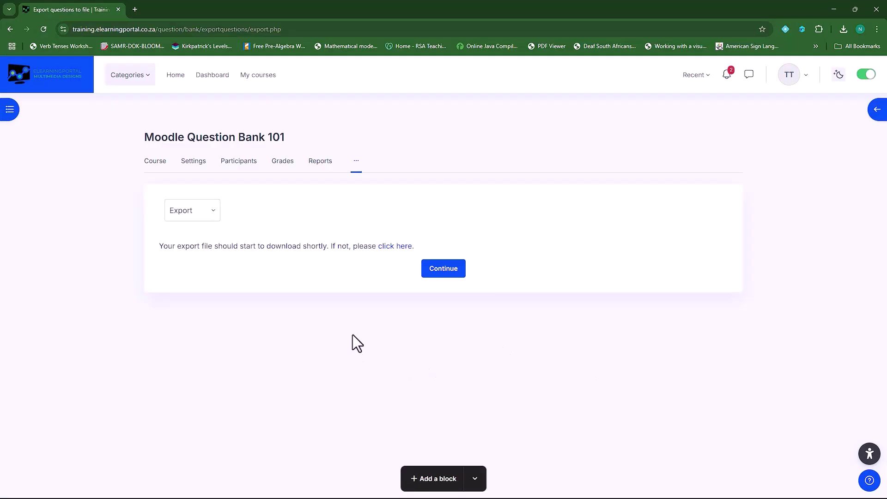
Return to the course's question bank and examine the quiz subcategories in its category list
{"action": "left_click", "coordinate": [356, 162]}
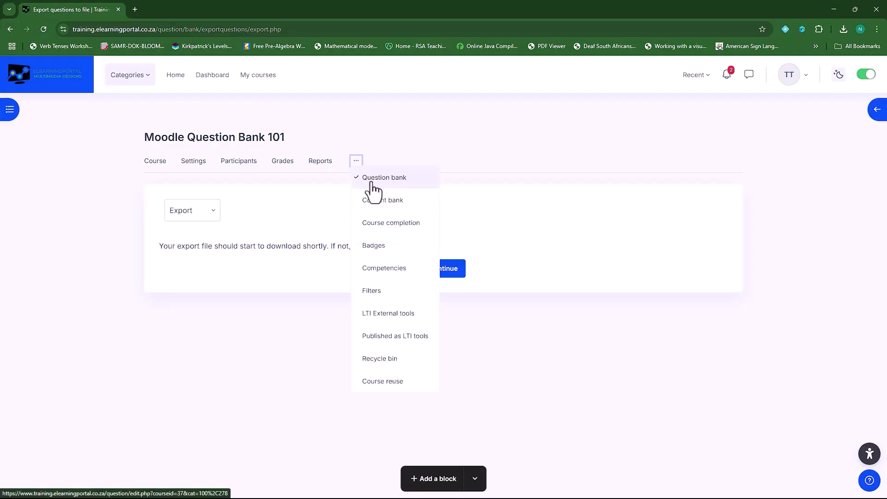
{"action": "left_click", "coordinate": [392, 181]}
{"action": "scroll", "coordinate": [296, 296], "scroll_direction": "down", "scroll_amount": 1}
{"action": "scroll", "coordinate": [304, 260], "scroll_direction": "up", "scroll_amount": 1}
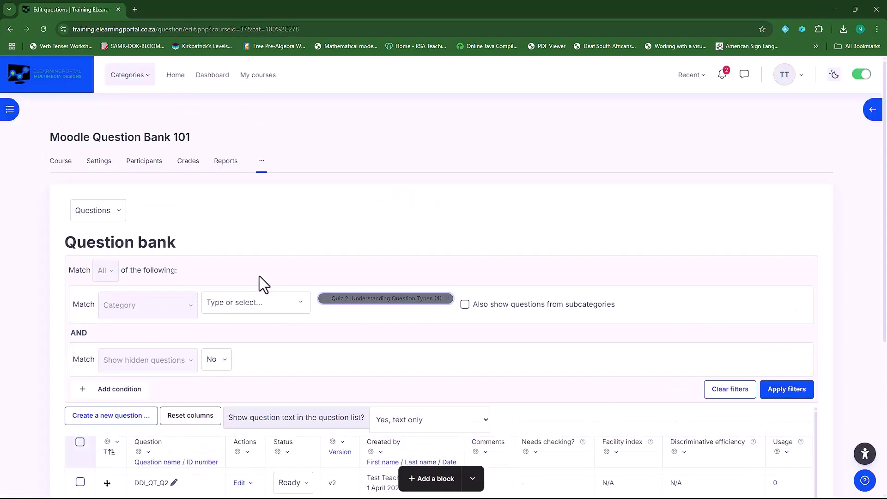
{"action": "left_click", "coordinate": [118, 211]}
{"action": "left_click", "coordinate": [104, 267]}
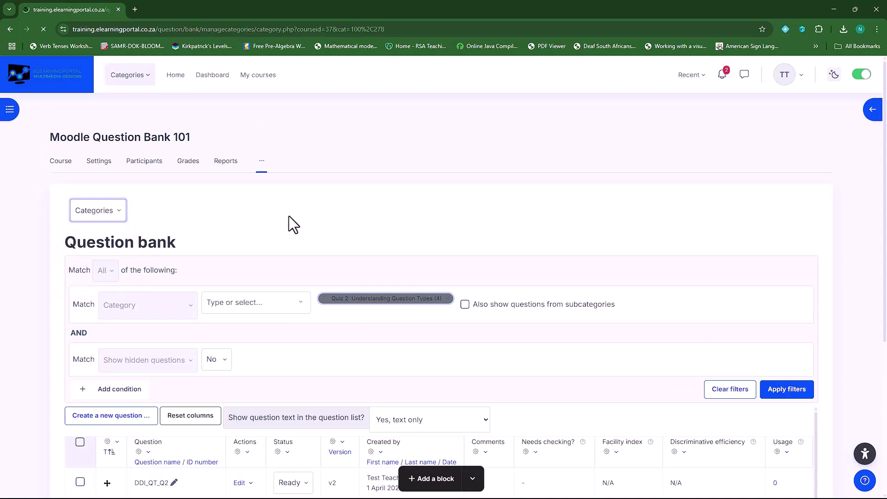
{"action": "scroll", "coordinate": [520, 277], "scroll_direction": "down", "scroll_amount": 4}
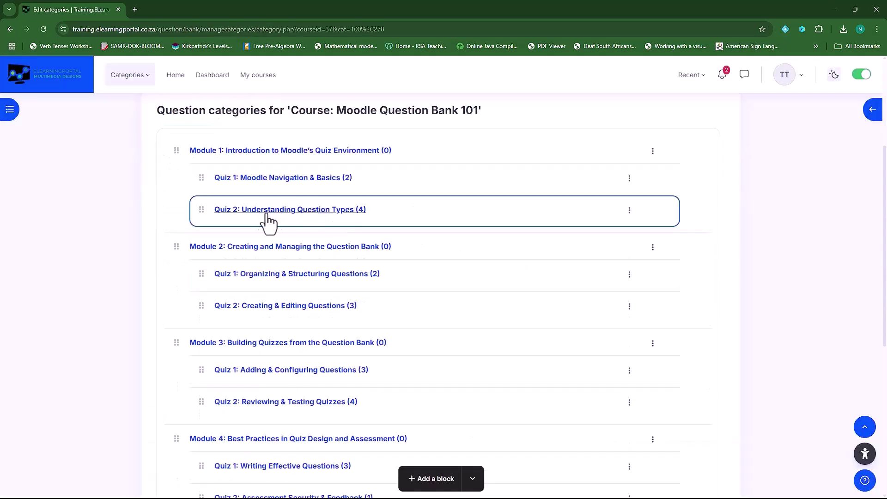
{"action": "scroll", "coordinate": [480, 299], "scroll_direction": "up", "scroll_amount": 4}
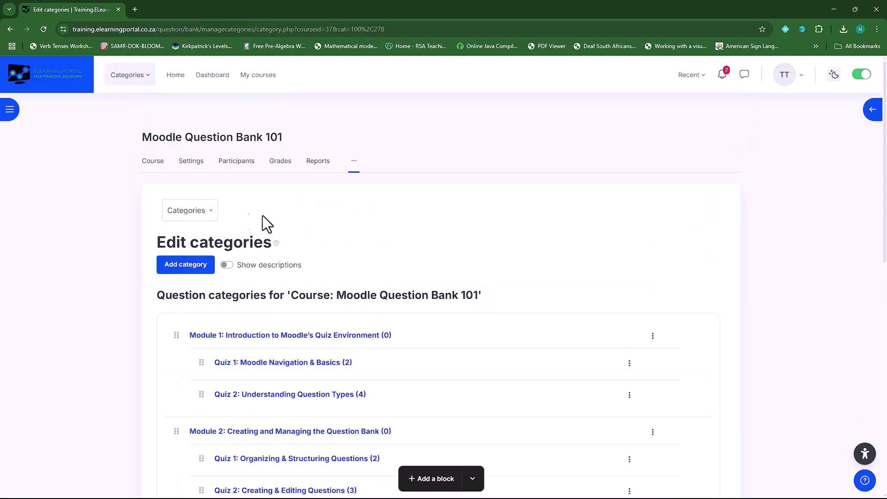
Open the question import page for the course and choose Moodle XML format as the file format
{"action": "left_click", "coordinate": [209, 212]}
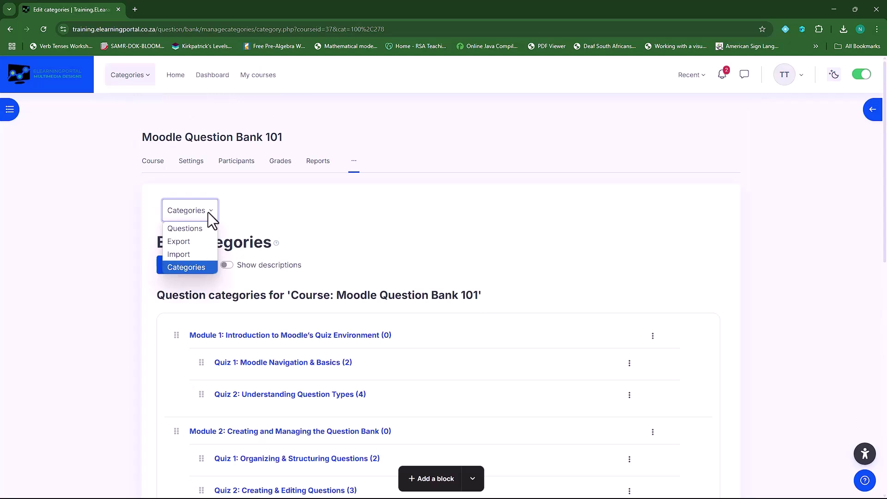
{"action": "left_click", "coordinate": [188, 254]}
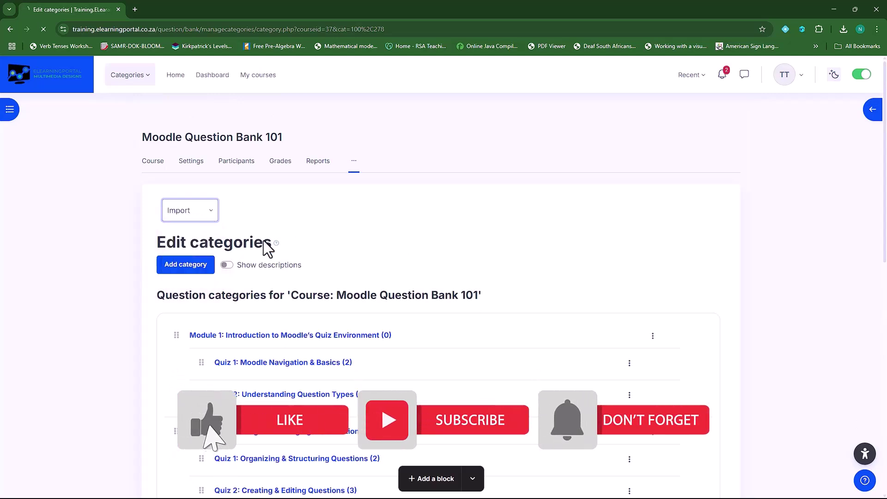
{"action": "scroll", "coordinate": [252, 331], "scroll_direction": "down", "scroll_amount": 2}
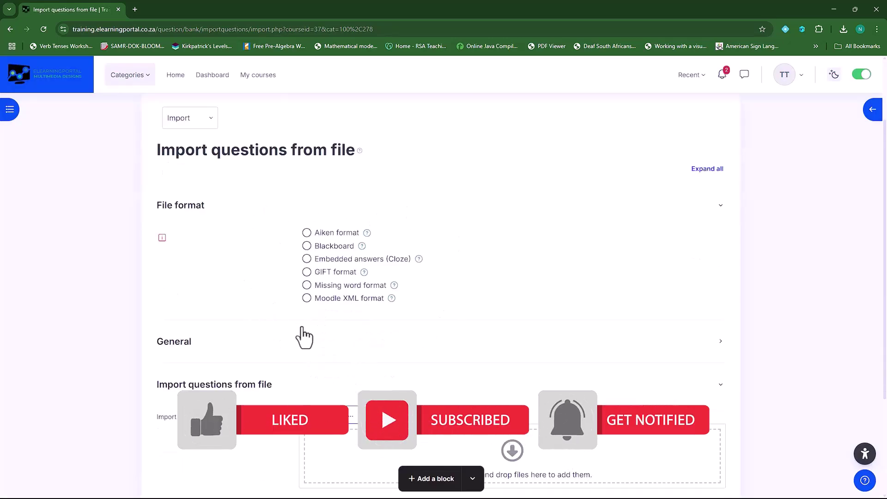
{"action": "left_click", "coordinate": [305, 299]}
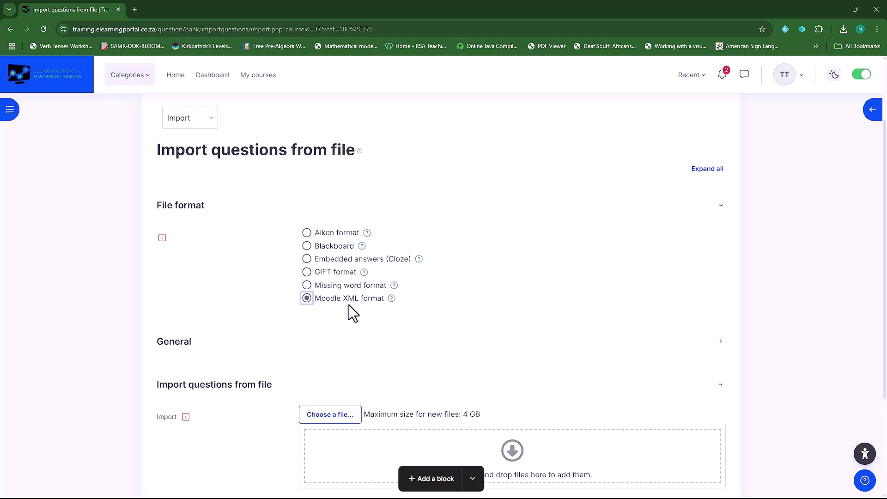
Expand the general import settings and set the import category to "Quiz 1: Mini-Quiz Creation" under Module 5
{"action": "left_click", "coordinate": [277, 342]}
{"action": "scroll", "coordinate": [254, 303], "scroll_direction": "down", "scroll_amount": 1}
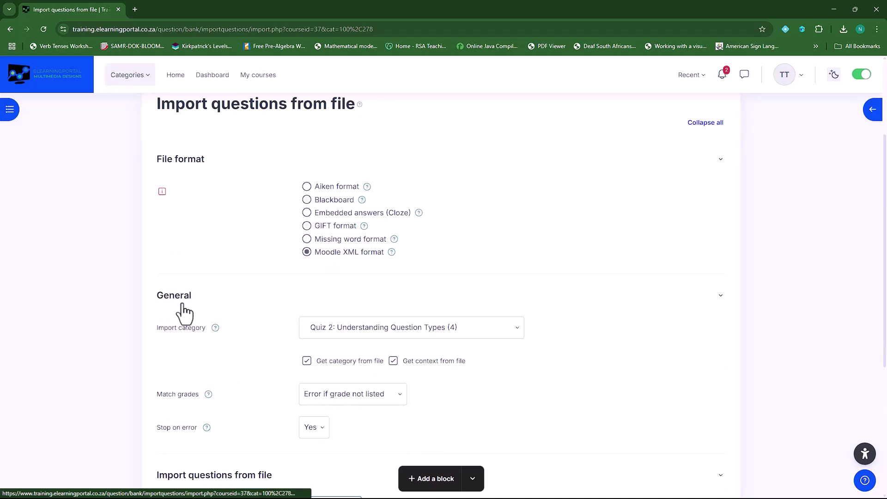
{"action": "scroll", "coordinate": [263, 329], "scroll_direction": "down", "scroll_amount": 2}
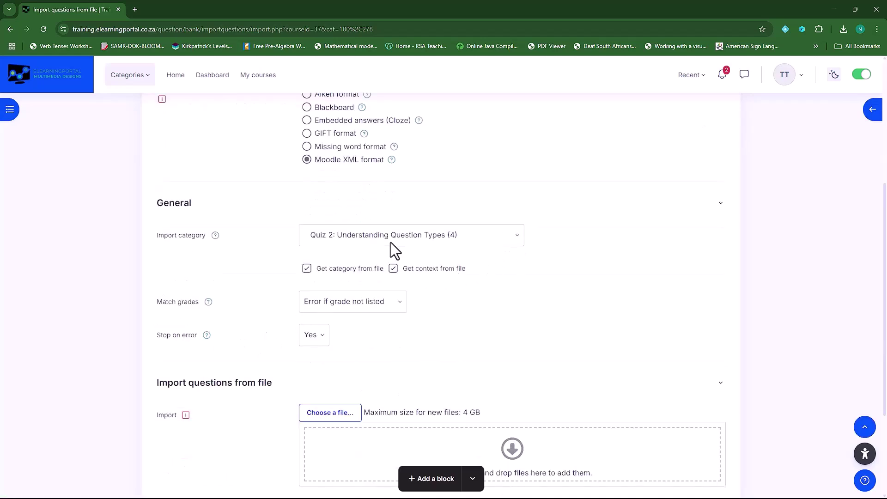
{"action": "left_click", "coordinate": [497, 238]}
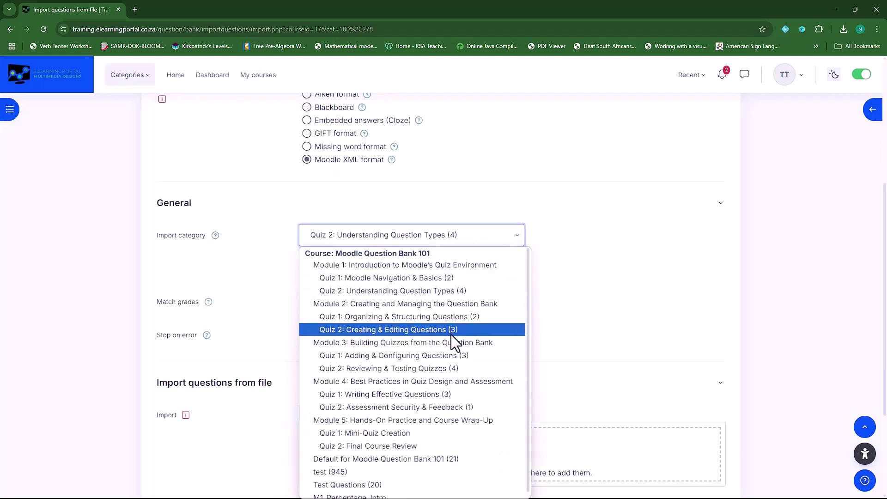
{"action": "scroll", "coordinate": [452, 336], "scroll_direction": "down", "scroll_amount": 1}
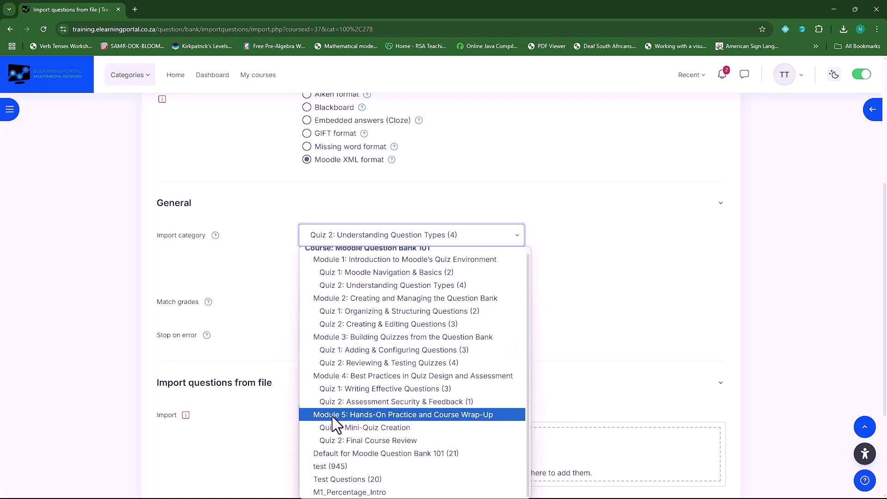
{"action": "left_click", "coordinate": [393, 428]}
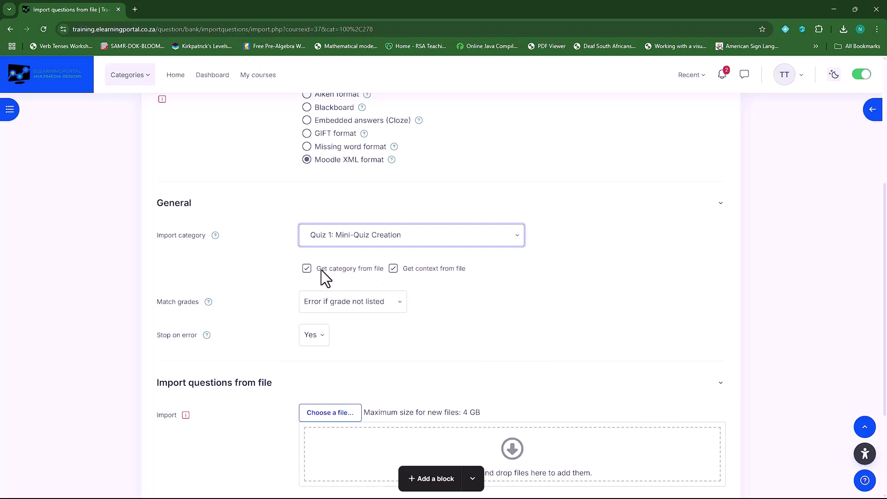
Turn off getting the category and the context from the file, and review the grade matching options
{"action": "left_click", "coordinate": [393, 269]}
{"action": "left_click", "coordinate": [310, 271]}
{"action": "scroll", "coordinate": [249, 298], "scroll_direction": "down", "scroll_amount": 2}
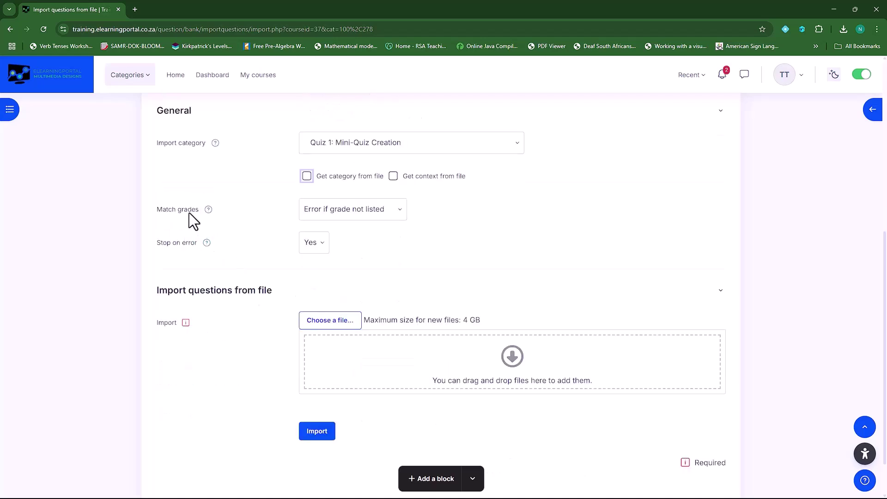
{"action": "left_click", "coordinate": [398, 209]}
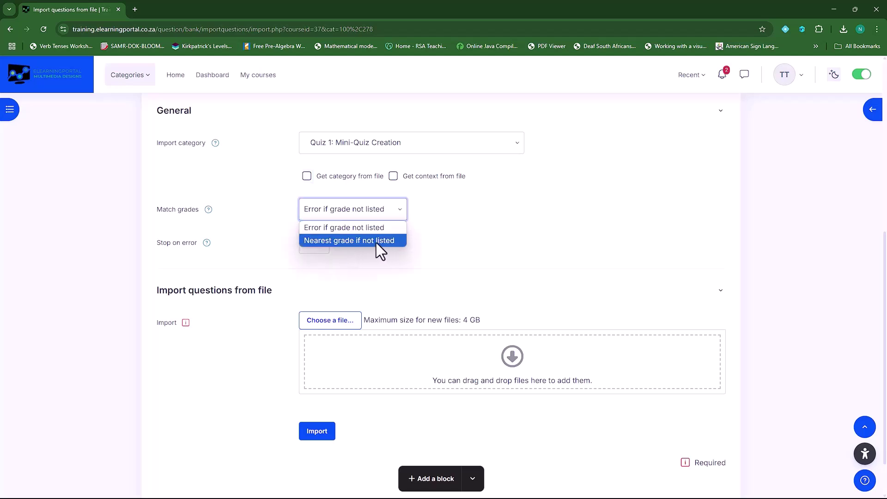
{"action": "left_click", "coordinate": [509, 241]}
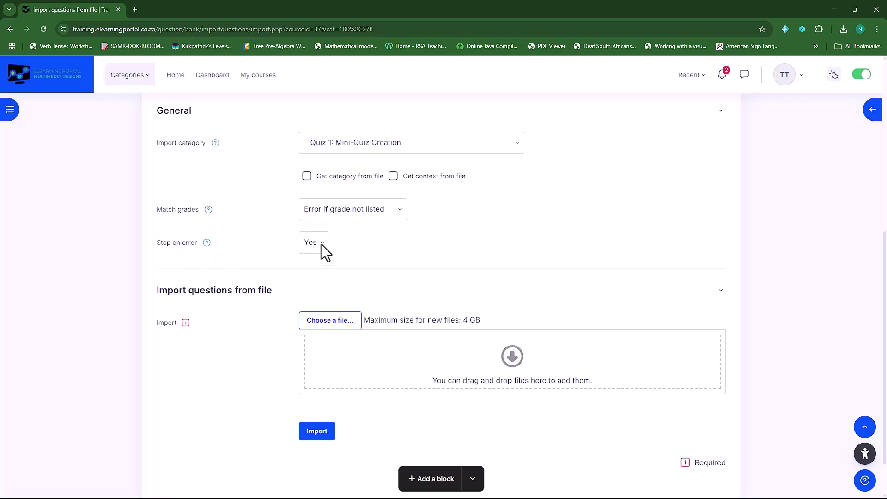
Upload the exported "Quiz 2 Understanding Question Types" XML file from the Downloads folder as the import file
{"action": "scroll", "coordinate": [238, 304], "scroll_direction": "down", "scroll_amount": 1}
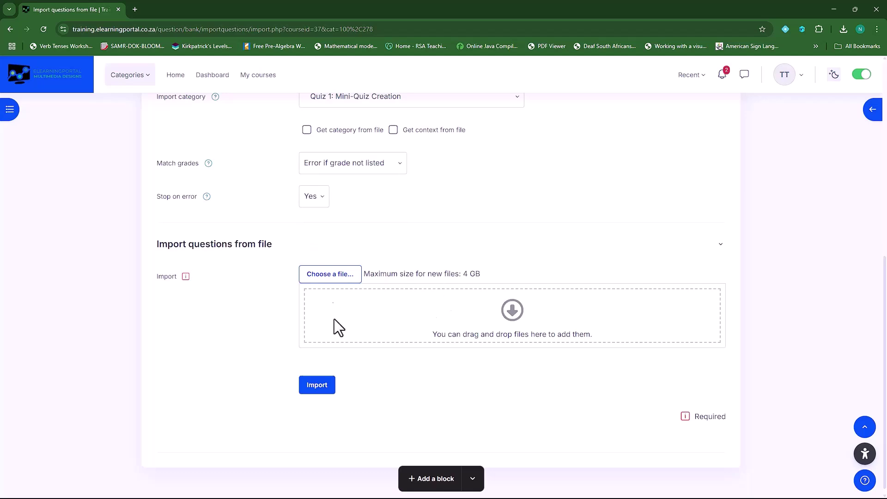
{"action": "left_click", "coordinate": [329, 276]}
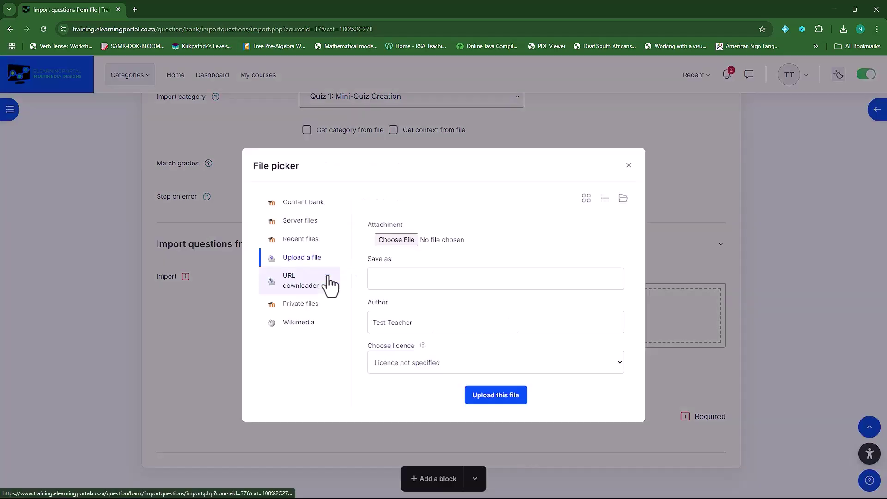
{"action": "left_click", "coordinate": [399, 241]}
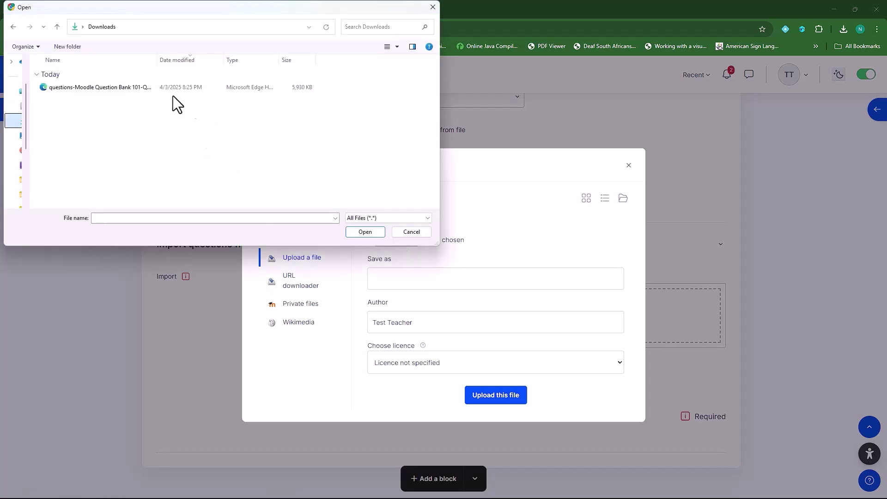
{"action": "left_click_drag", "start_coordinate": [157, 61], "coordinate": [256, 61]}
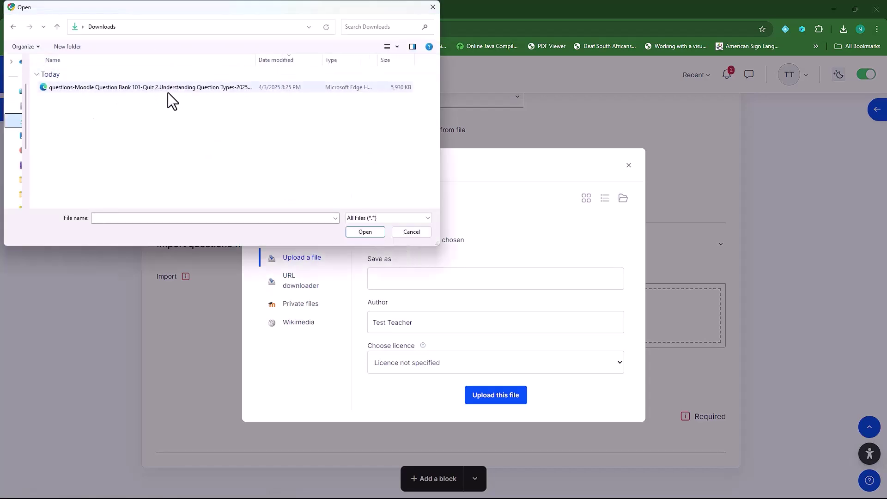
{"action": "left_click", "coordinate": [140, 87]}
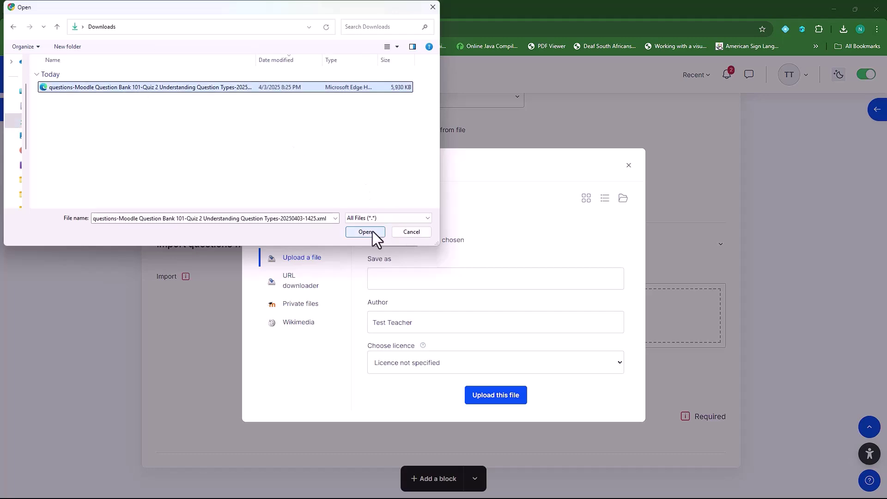
{"action": "left_click", "coordinate": [372, 231]}
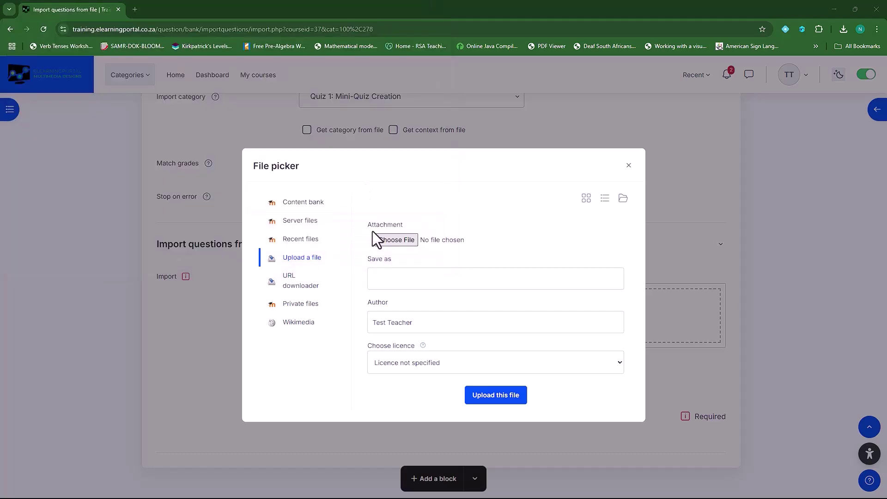
{"action": "left_click", "coordinate": [492, 402]}
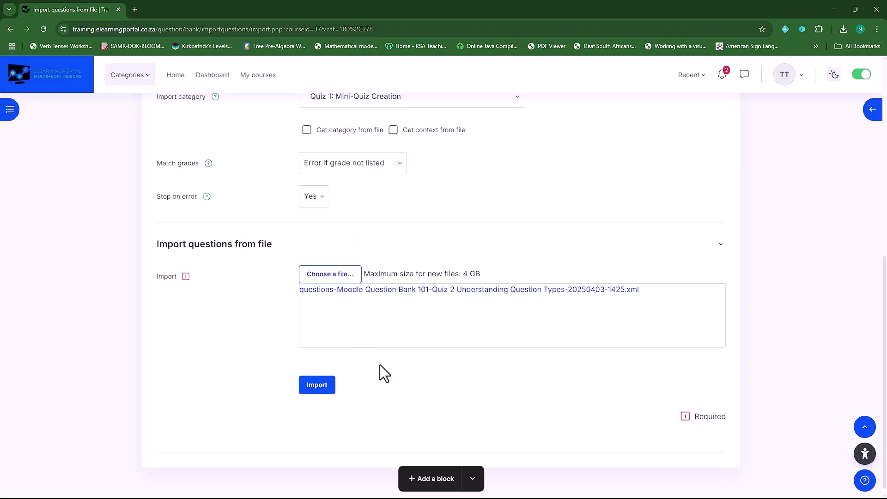
Import the questions from the uploaded file, check the import report, and continue to the question bank to review the imported questions
{"action": "left_click", "coordinate": [318, 392]}
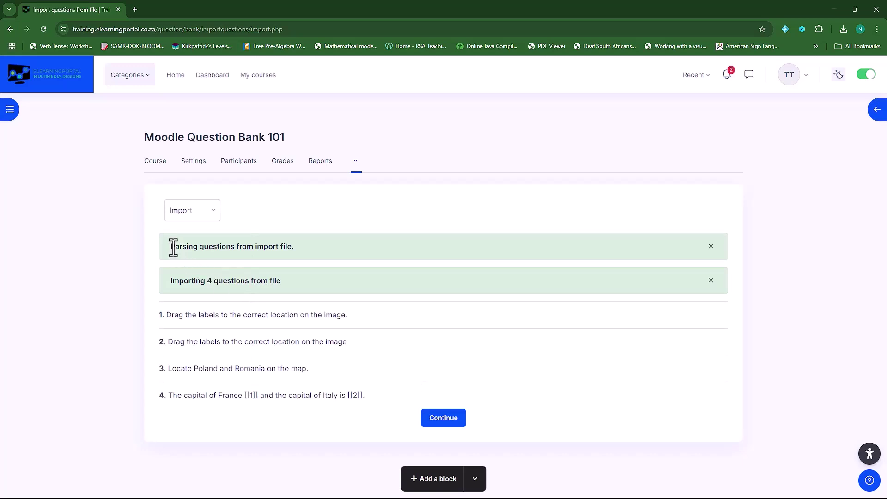
{"action": "left_click_drag", "start_coordinate": [173, 248], "coordinate": [303, 248]}
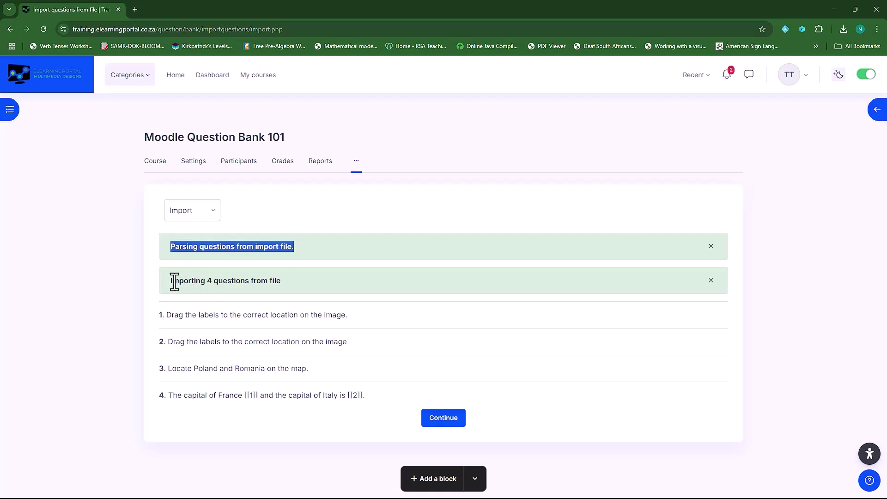
{"action": "left_click_drag", "start_coordinate": [172, 279], "coordinate": [292, 279]}
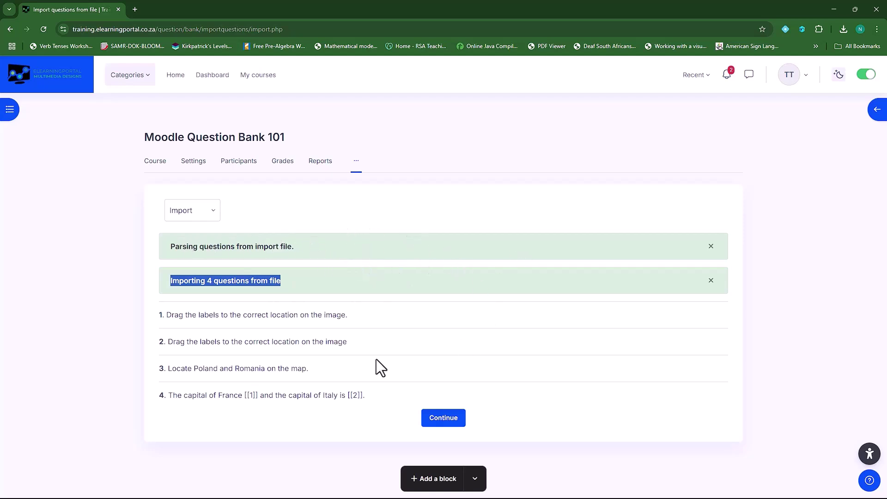
{"action": "left_click", "coordinate": [443, 421]}
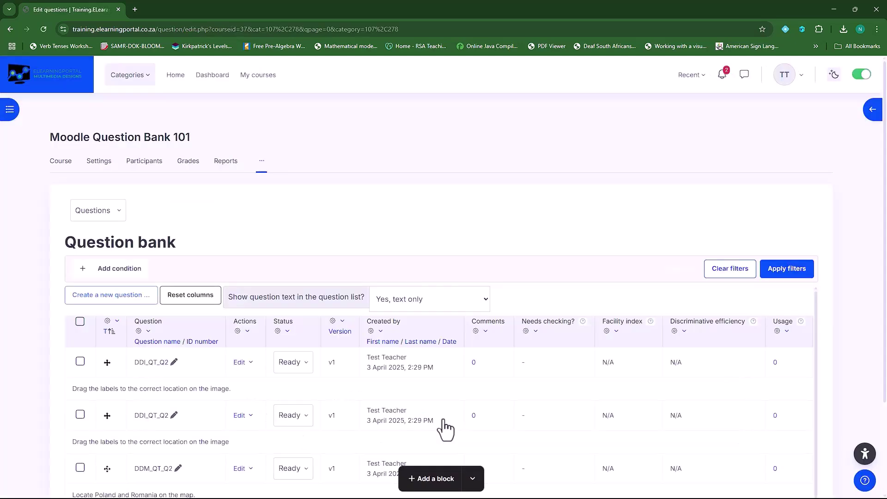
{"action": "scroll", "coordinate": [332, 332], "scroll_direction": "down", "scroll_amount": 4}
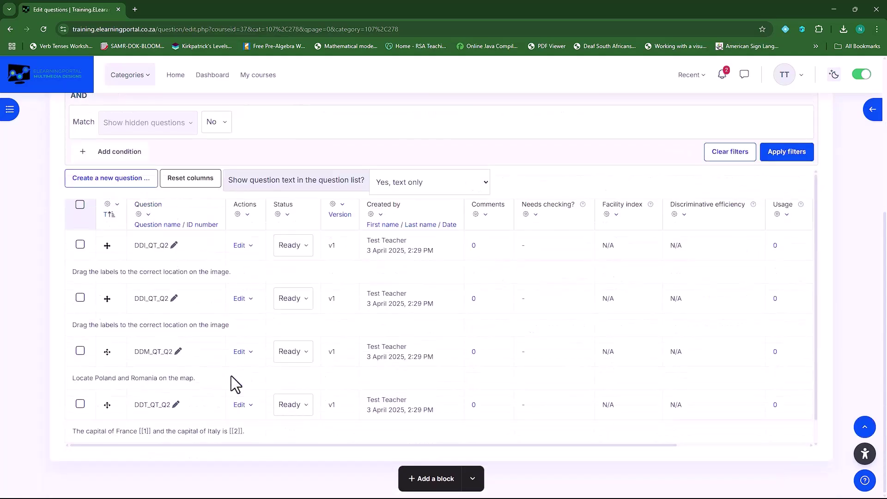
{"action": "scroll", "coordinate": [231, 375], "scroll_direction": "up", "scroll_amount": 5}
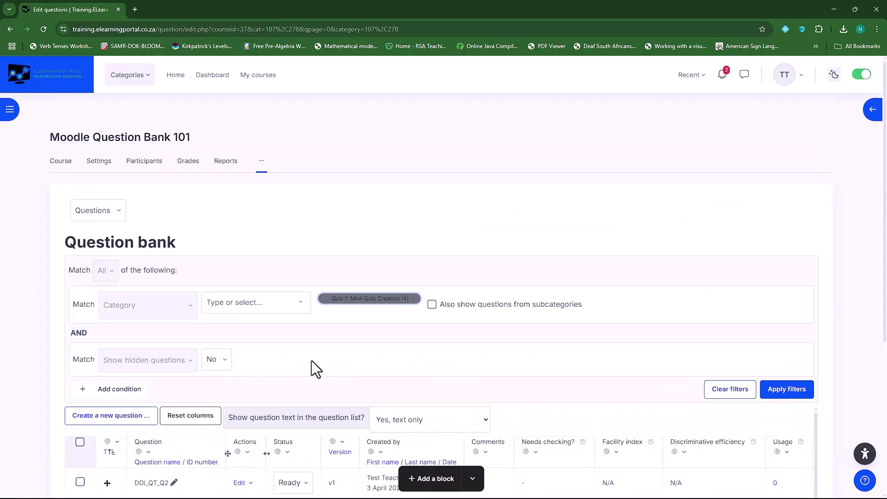
Open the question category list and compare the question counts of "Quiz 2: Understanding Question Types" and "Quiz 1: Mini-Quiz Creation"
{"action": "left_click", "coordinate": [115, 212]}
{"action": "left_click", "coordinate": [105, 267]}
{"action": "scroll", "coordinate": [245, 351], "scroll_direction": "down", "scroll_amount": 5}
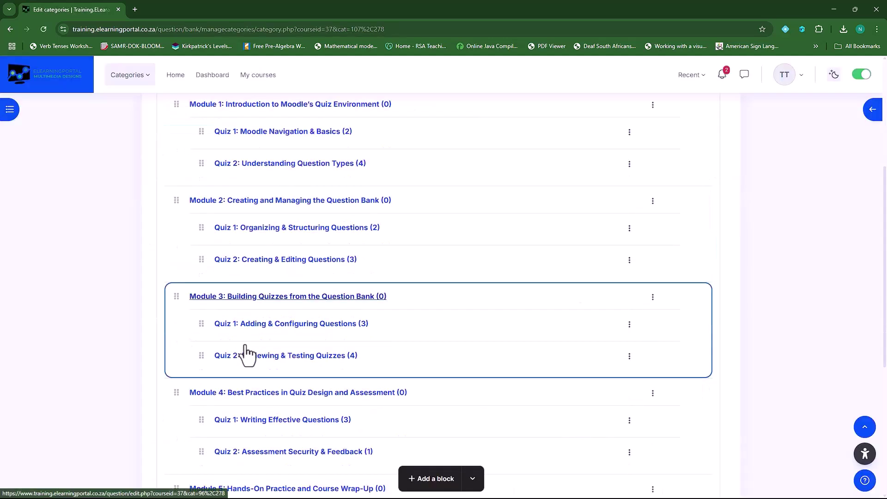
{"action": "scroll", "coordinate": [252, 351], "scroll_direction": "up", "scroll_amount": 2}
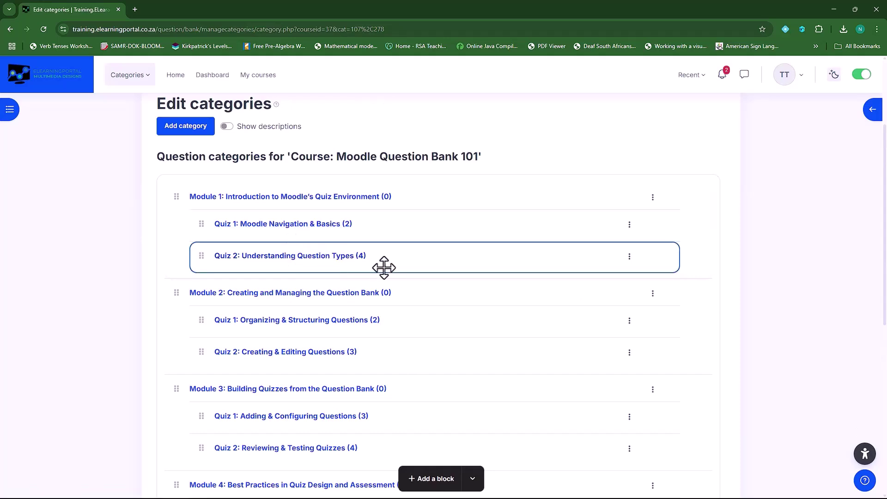
{"action": "scroll", "coordinate": [376, 340], "scroll_direction": "down", "scroll_amount": 5}
{"action": "scroll", "coordinate": [378, 340], "scroll_direction": "down", "scroll_amount": 2}
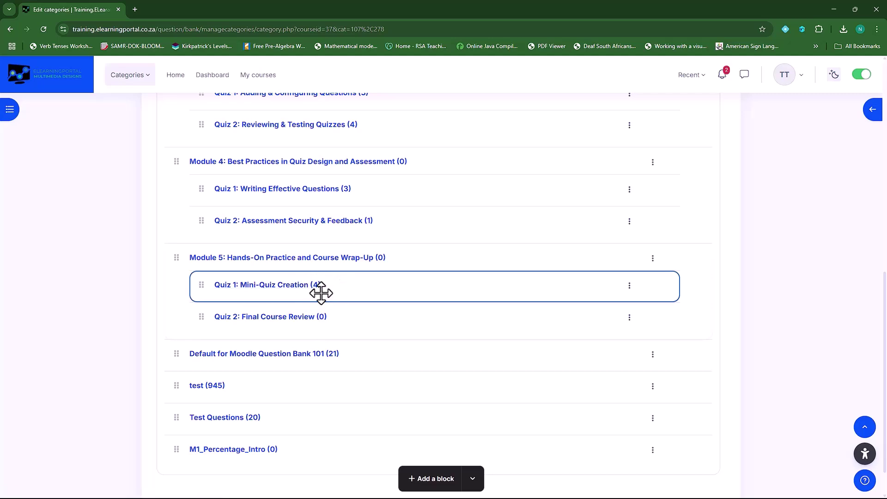
{"action": "scroll", "coordinate": [370, 376], "scroll_direction": "up", "scroll_amount": 9}
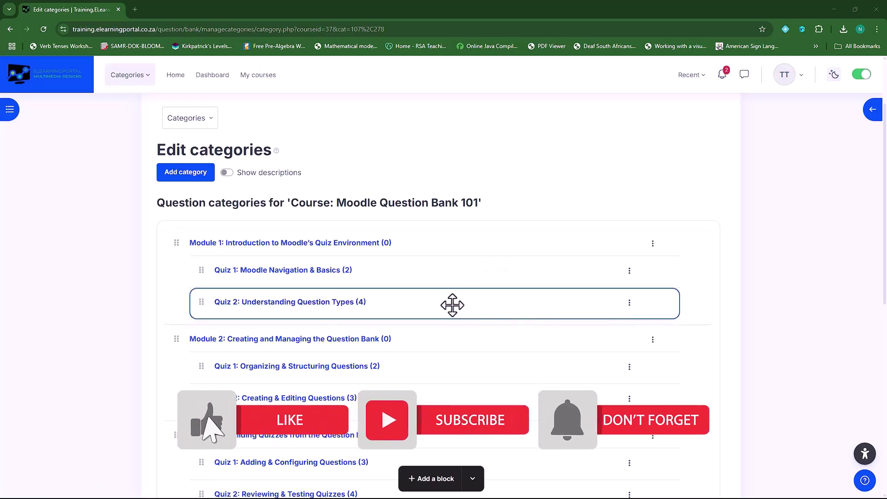
{"action": "scroll", "coordinate": [456, 303], "scroll_direction": "down", "scroll_amount": 3}
{"action": "scroll", "coordinate": [456, 303], "scroll_direction": "down", "scroll_amount": 4}
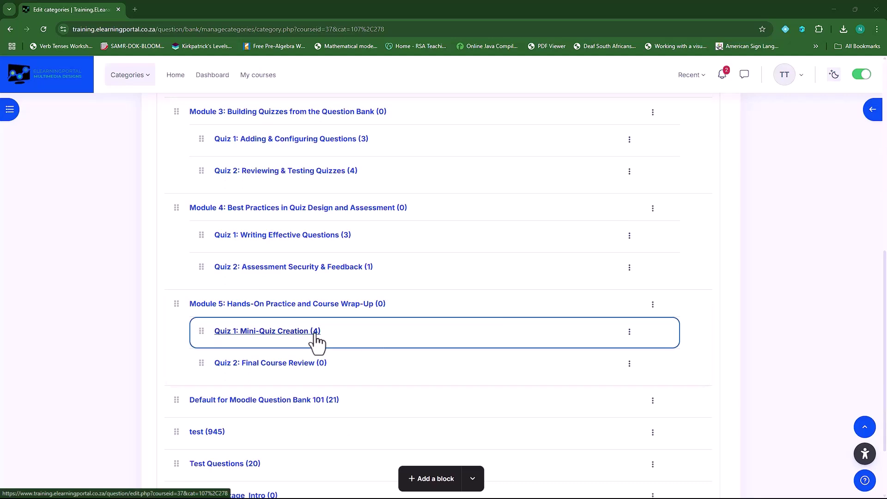
{"action": "left_click_drag", "start_coordinate": [314, 342], "coordinate": [296, 344]}
{"action": "scroll", "coordinate": [447, 236], "scroll_direction": "up", "scroll_amount": 2}
{"action": "scroll", "coordinate": [398, 323], "scroll_direction": "down", "scroll_amount": 2}
{"action": "scroll", "coordinate": [401, 321], "scroll_direction": "up", "scroll_amount": 7}
{"action": "scroll", "coordinate": [400, 321], "scroll_direction": "down", "scroll_amount": 7}
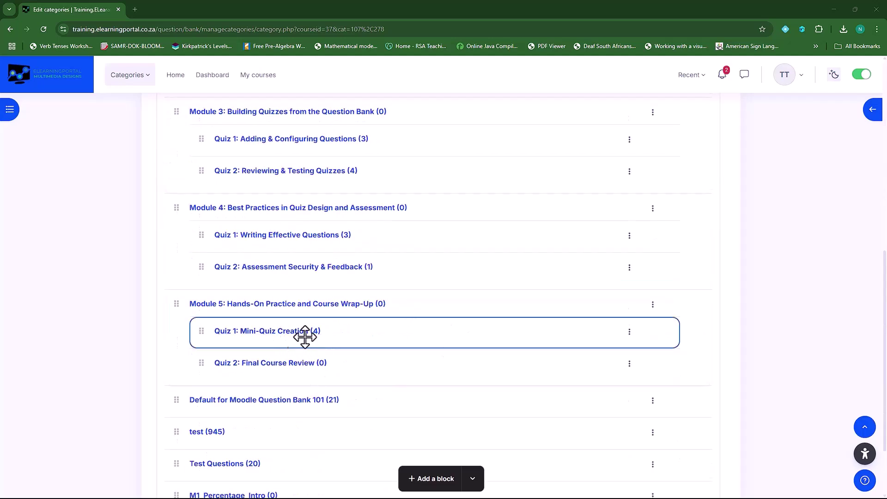
Open the questions of "Quiz 1: Mini-Quiz Creation" under Module 5 and look through the list
{"action": "left_click", "coordinate": [297, 336]}
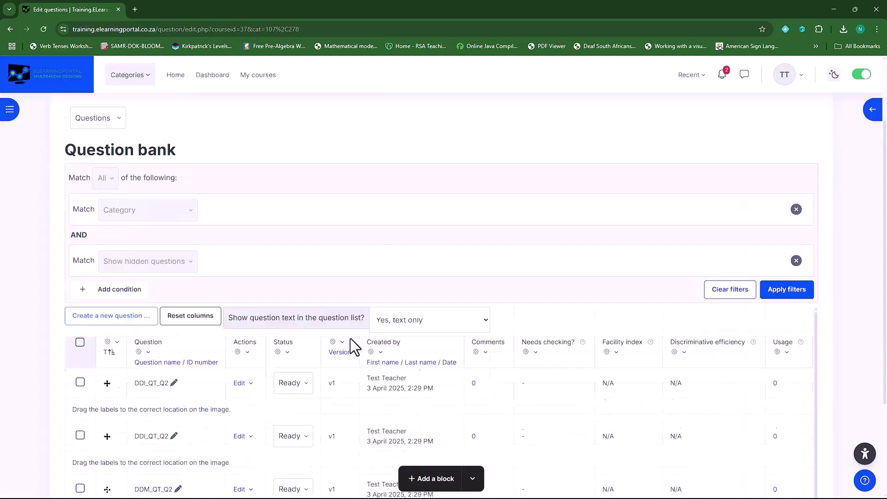
{"action": "scroll", "coordinate": [351, 338], "scroll_direction": "down", "scroll_amount": 2}
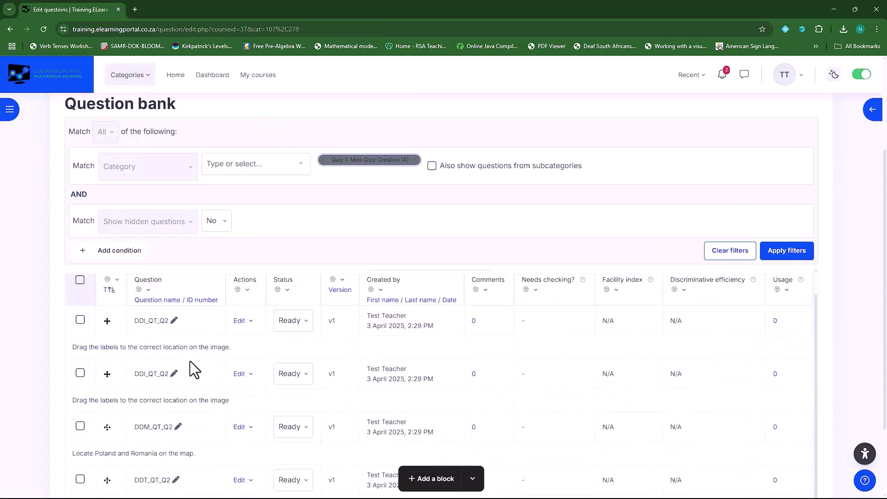
{"action": "scroll", "coordinate": [273, 348], "scroll_direction": "down", "scroll_amount": 2}
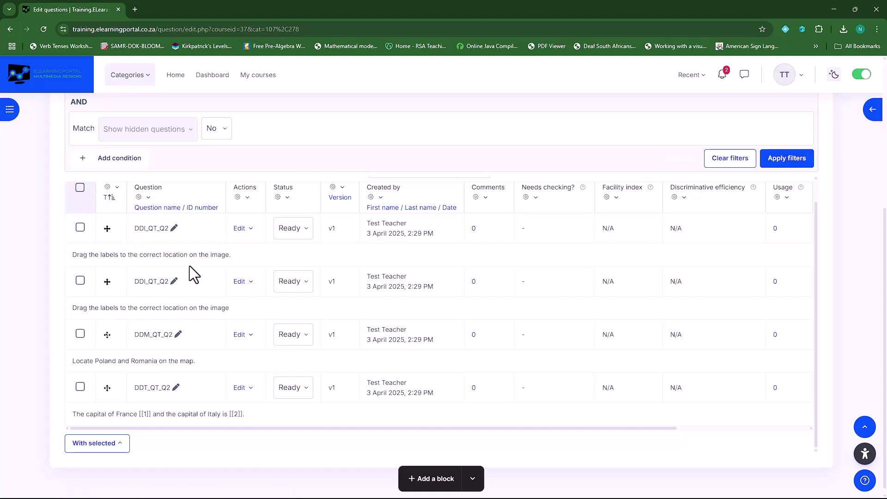
Move all questions of "Quiz 1: Mini-Quiz Creation" to the category "Quiz 2: Final Course Review"
{"action": "left_click", "coordinate": [80, 189]}
{"action": "left_click", "coordinate": [80, 228]}
{"action": "left_click", "coordinate": [81, 187]}
{"action": "scroll", "coordinate": [362, 263], "scroll_direction": "down", "scroll_amount": 1}
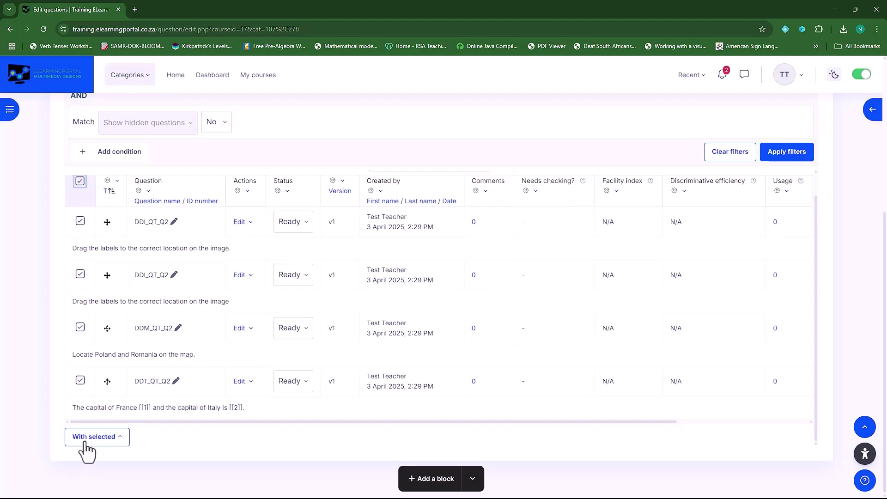
{"action": "left_click", "coordinate": [123, 444]}
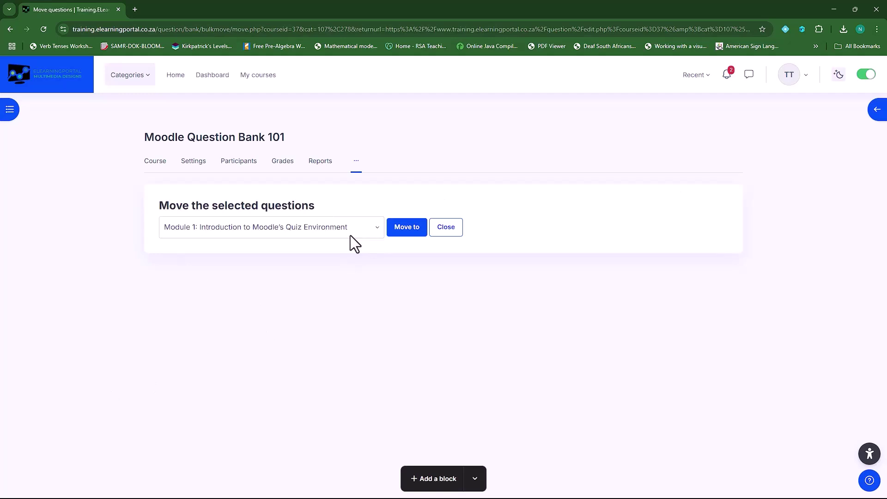
{"action": "left_click", "coordinate": [377, 229]}
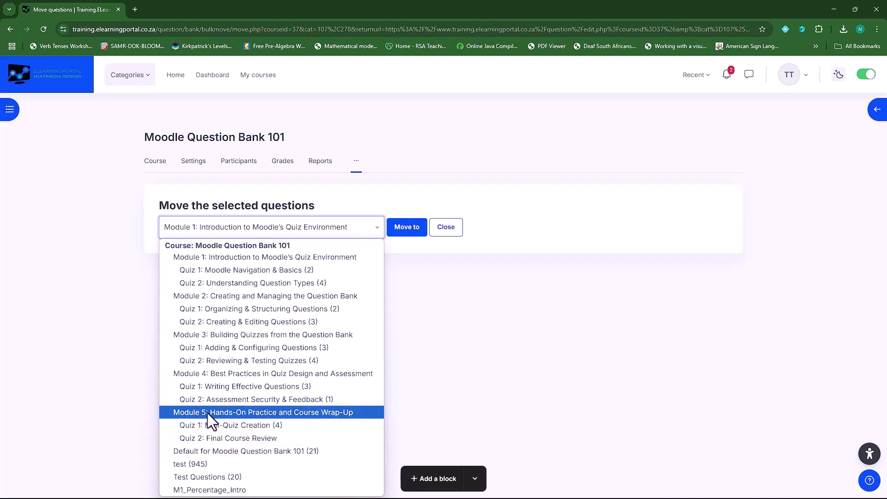
{"action": "left_click", "coordinate": [218, 438]}
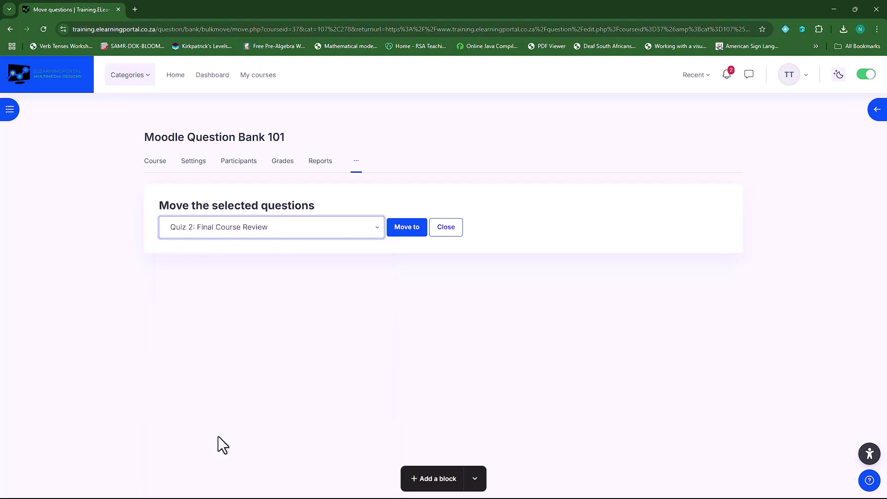
{"action": "left_click", "coordinate": [413, 232]}
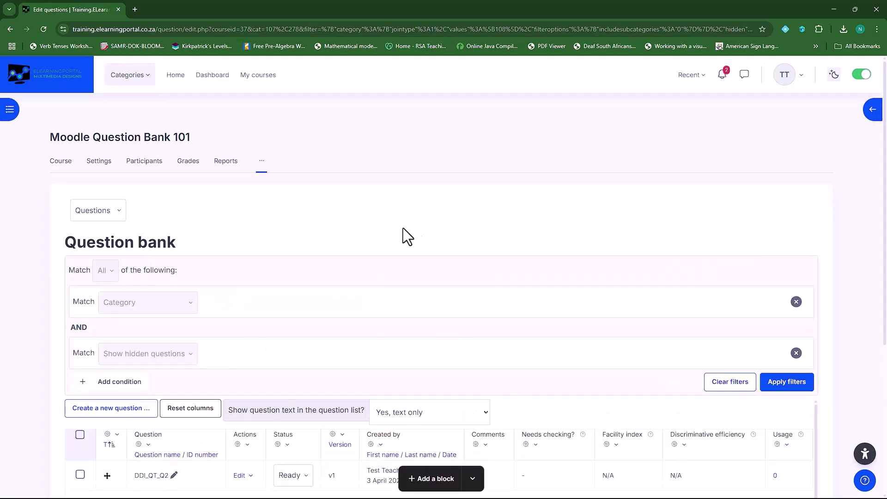
Return to the question category list and check the question counts of the two Module 5 quiz categories
{"action": "left_click", "coordinate": [115, 210]}
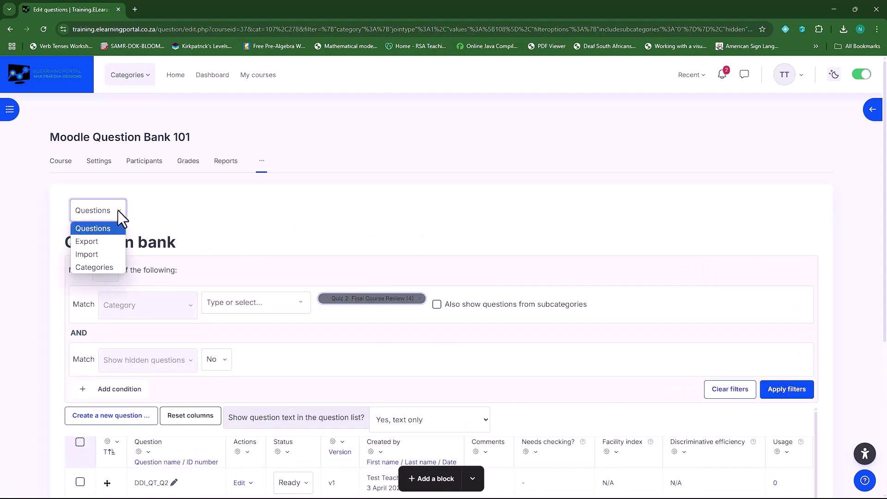
{"action": "left_click", "coordinate": [104, 265]}
{"action": "scroll", "coordinate": [257, 262], "scroll_direction": "down", "scroll_amount": 10}
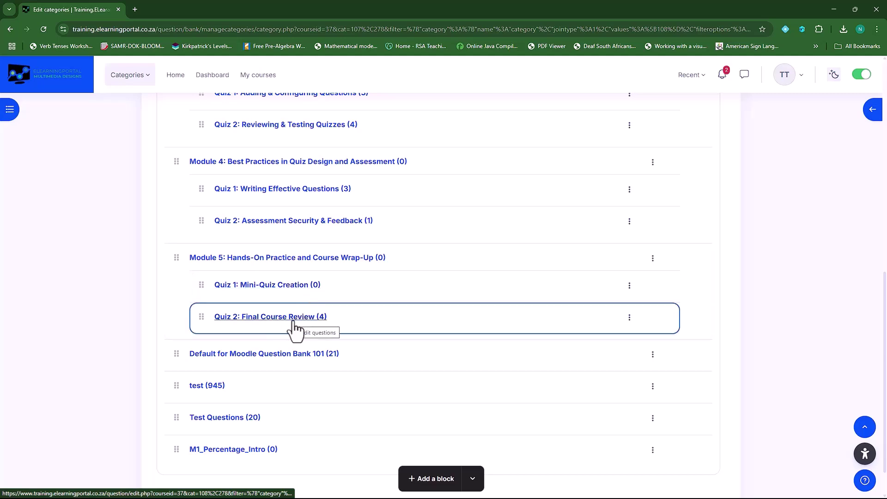
Rename the Module 1 question category to "Introduction to Moodle's Quiz Environment" and save it
{"action": "scroll", "coordinate": [294, 329], "scroll_direction": "up", "scroll_amount": 7}
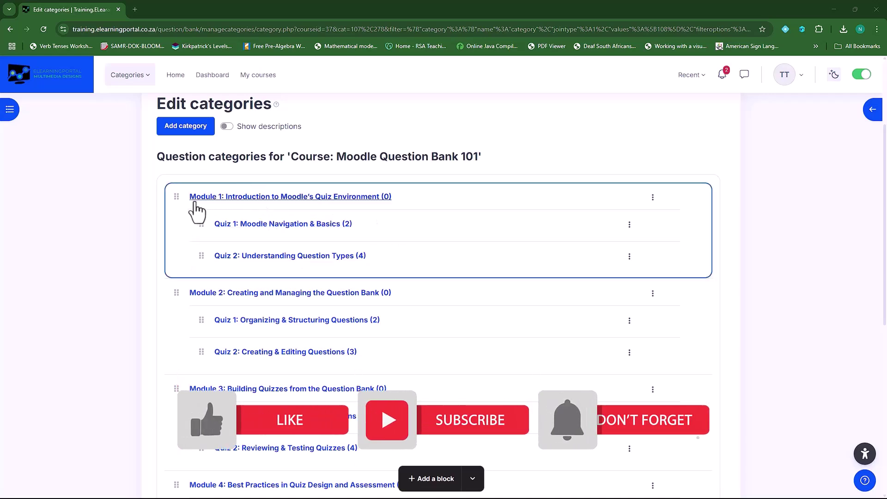
{"action": "left_click", "coordinate": [653, 199]}
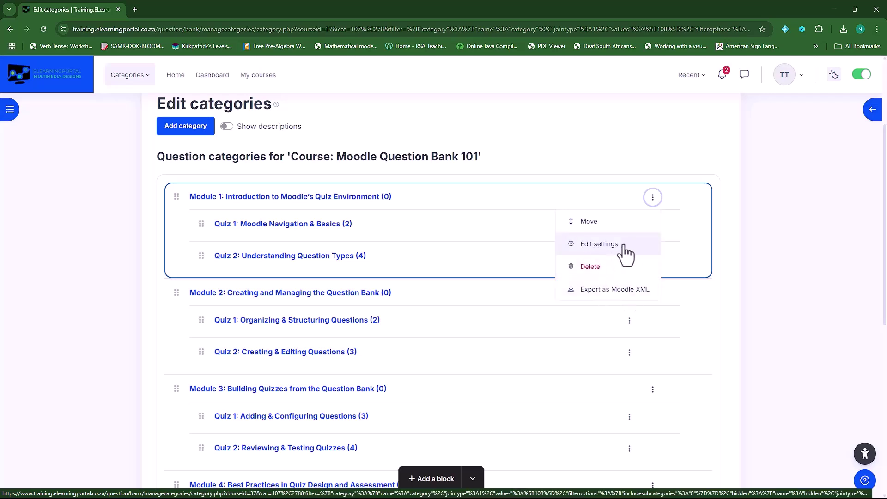
{"action": "left_click", "coordinate": [601, 244]}
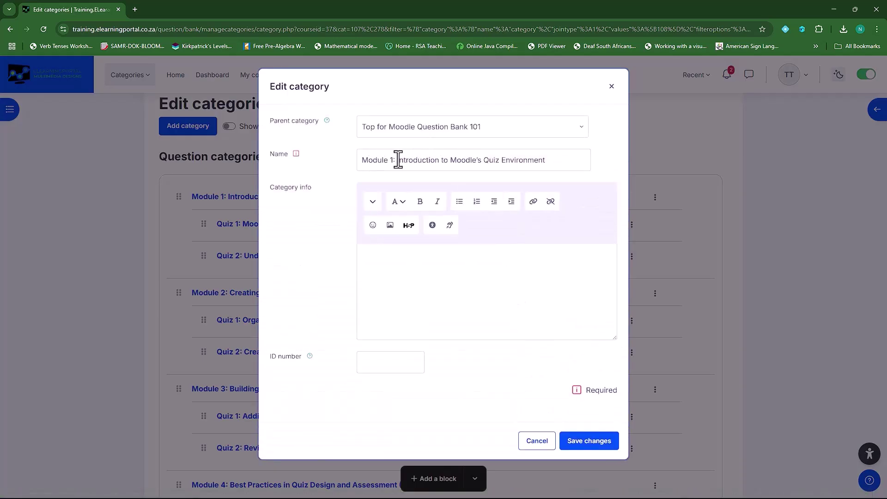
{"action": "left_click_drag", "start_coordinate": [398, 160], "coordinate": [365, 160]}
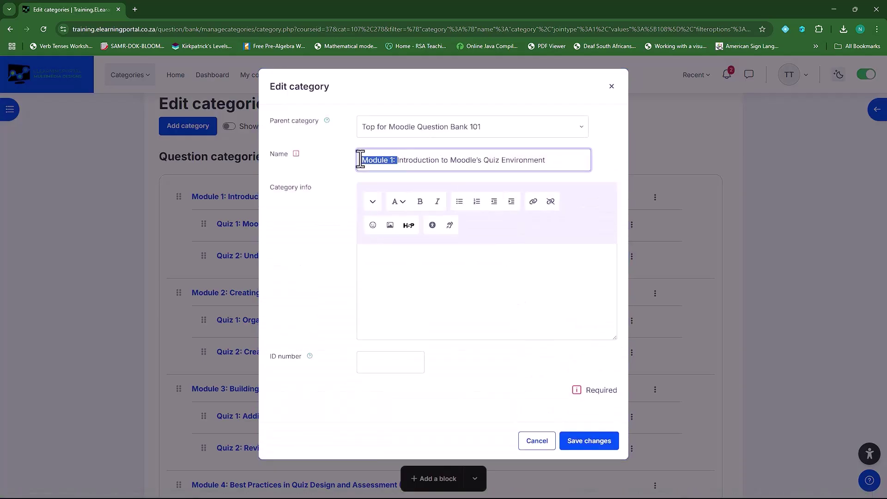
{"action": "key", "text": "BackSpace"}
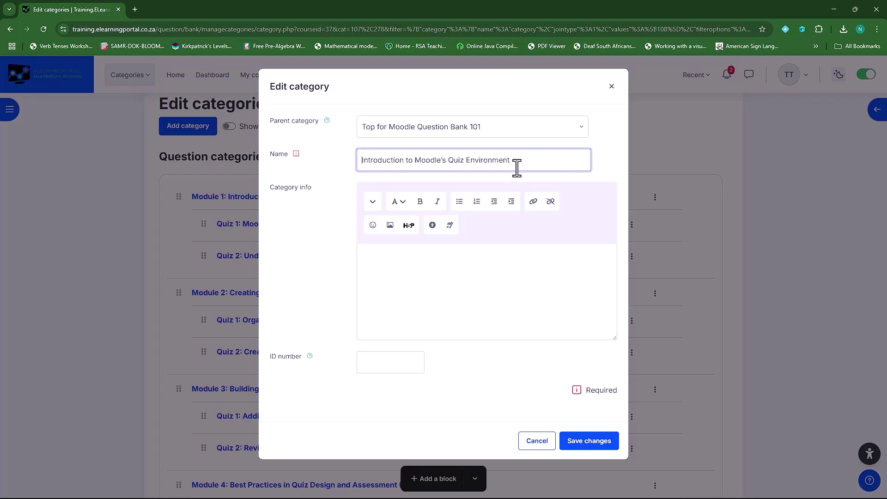
{"action": "left_click", "coordinate": [595, 442]}
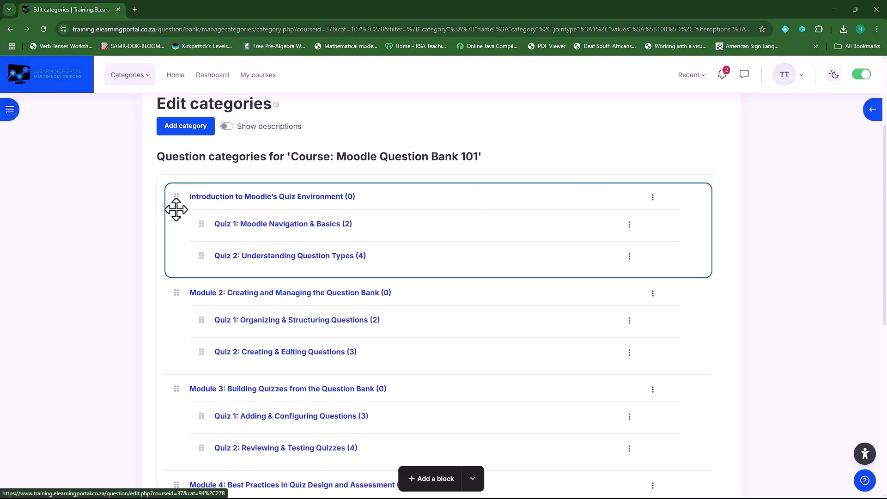
Rename the Module 2 question category to "Creating and Managing the Question Bank" and save it
{"action": "left_click", "coordinate": [653, 295]}
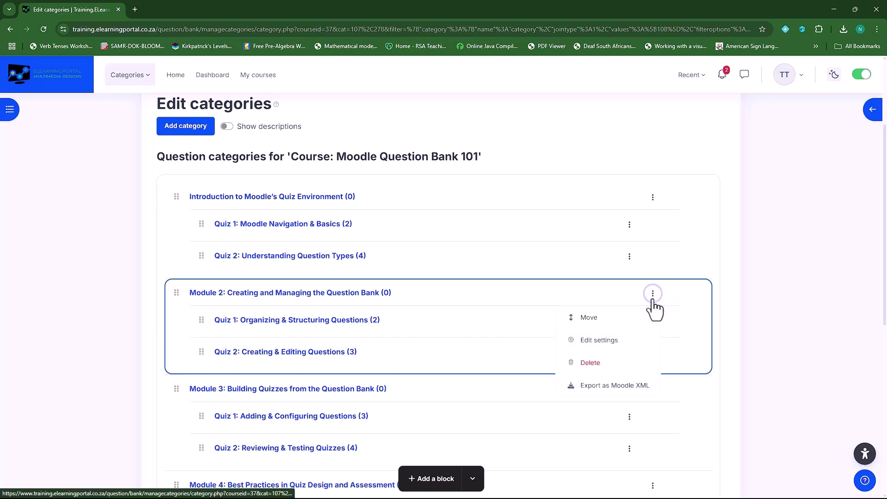
{"action": "left_click", "coordinate": [611, 342]}
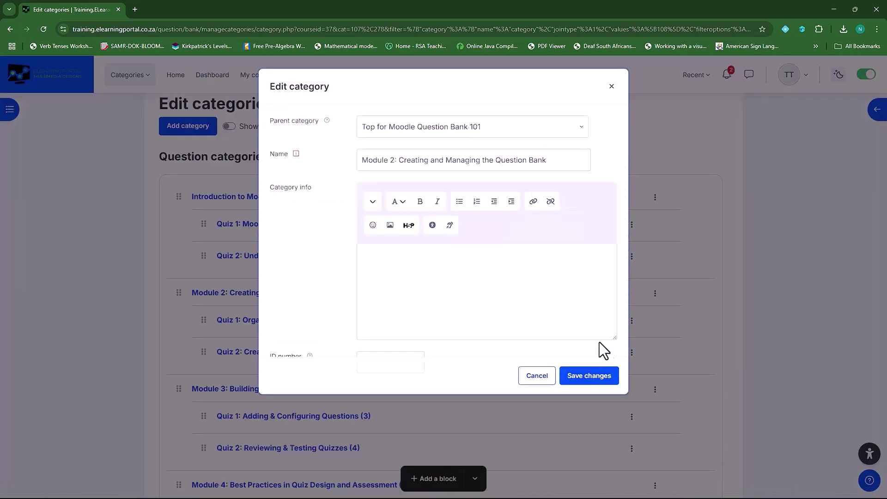
{"action": "left_click", "coordinate": [404, 160]}
{"action": "left_click_drag", "start_coordinate": [401, 162], "coordinate": [366, 162]}
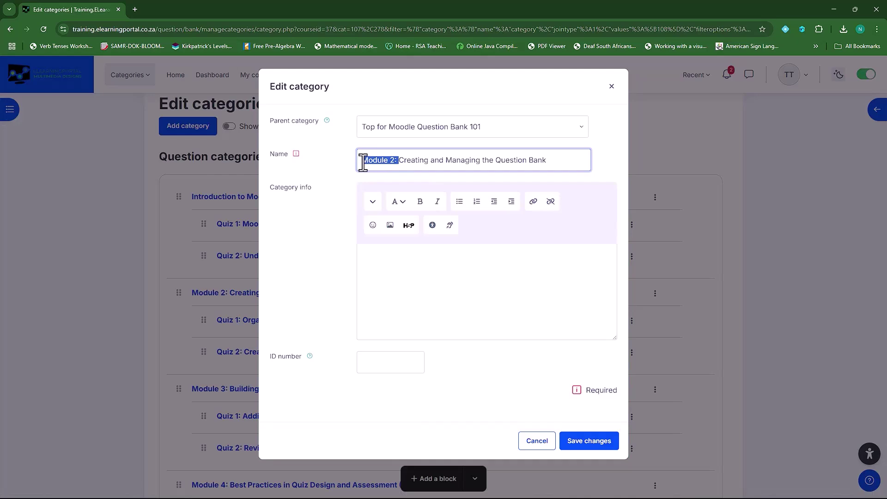
{"action": "key", "text": "BackSpace"}
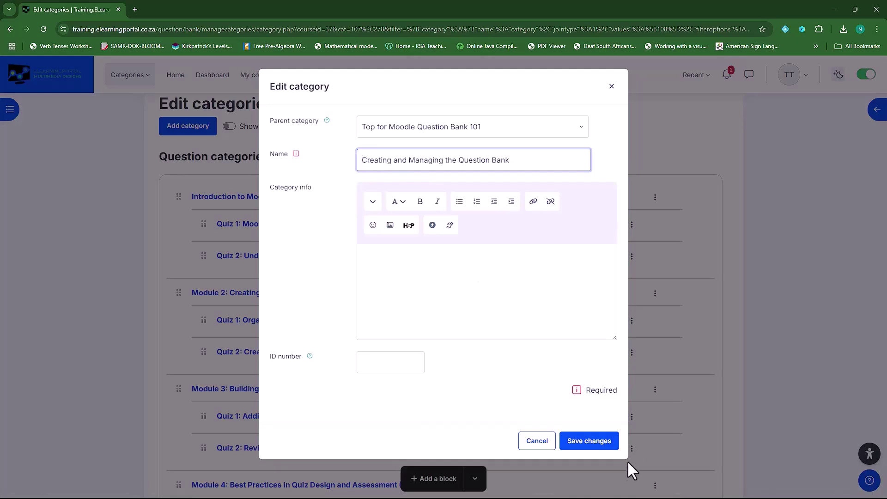
{"action": "left_click", "coordinate": [586, 443]}
Rename the Module 3 question category to "Building Quizzes from the Question Bank" and save it
{"action": "scroll", "coordinate": [338, 309], "scroll_direction": "down", "scroll_amount": 2}
{"action": "scroll", "coordinate": [339, 315], "scroll_direction": "down", "scroll_amount": 2}
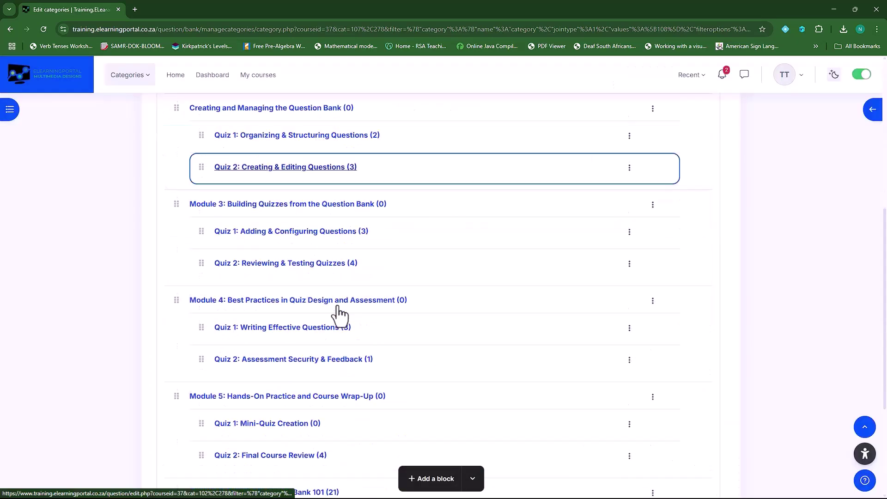
{"action": "left_click", "coordinate": [653, 206]}
{"action": "left_click", "coordinate": [604, 253]}
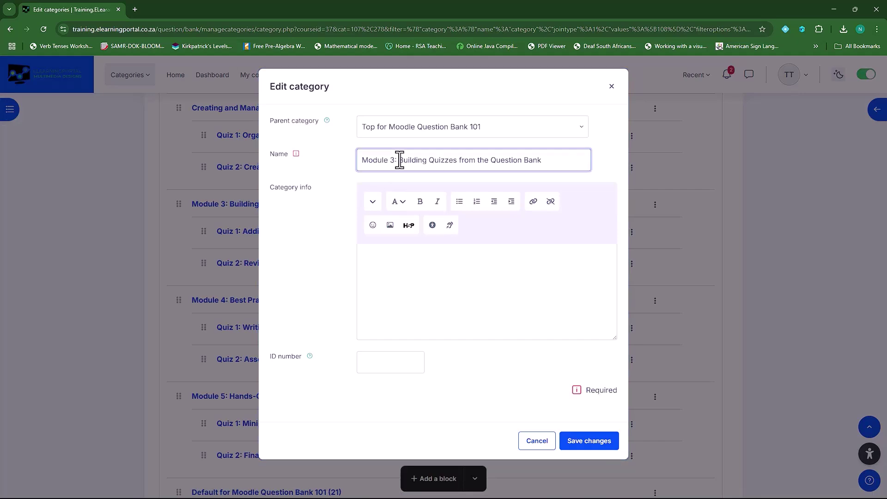
{"action": "left_click_drag", "start_coordinate": [400, 161], "coordinate": [345, 161]}
{"action": "key", "text": "BackSpace"}
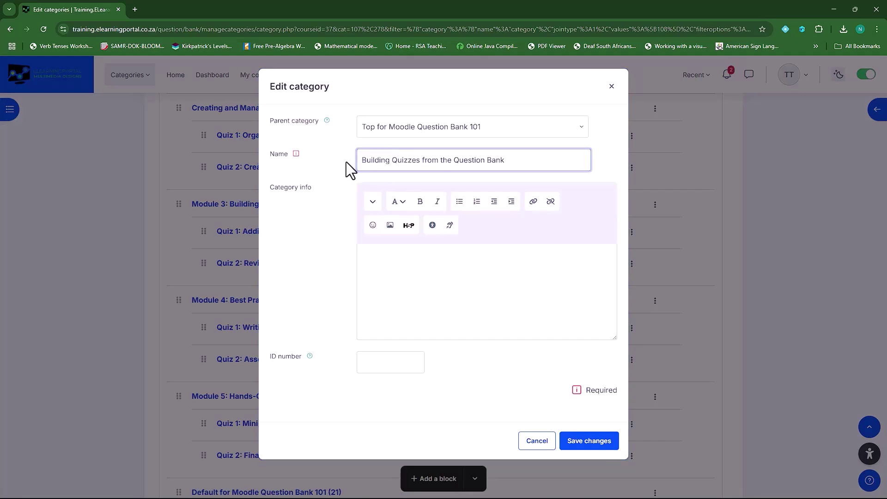
{"action": "left_click", "coordinate": [587, 441]}
Rename the Module 4 question category to "Best Practices in Quiz Design and Assessment" and save it
{"action": "scroll", "coordinate": [324, 319], "scroll_direction": "down", "scroll_amount": 1}
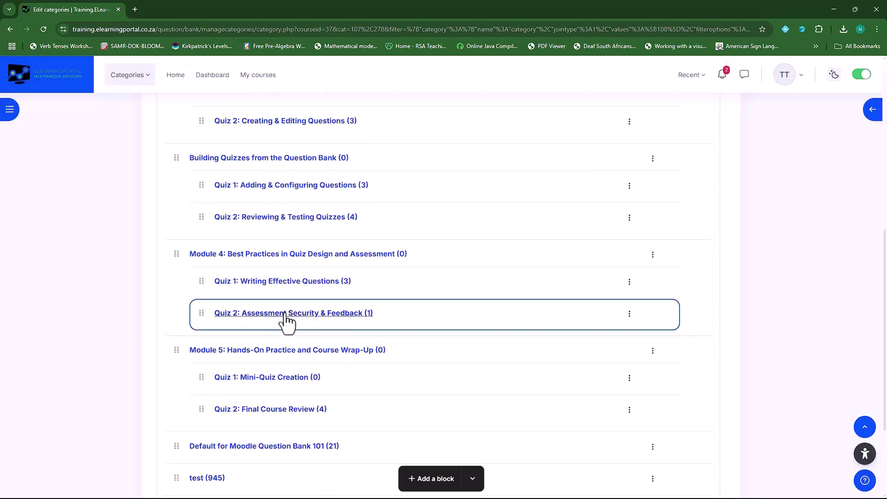
{"action": "left_click", "coordinate": [653, 256]}
{"action": "left_click", "coordinate": [618, 302]}
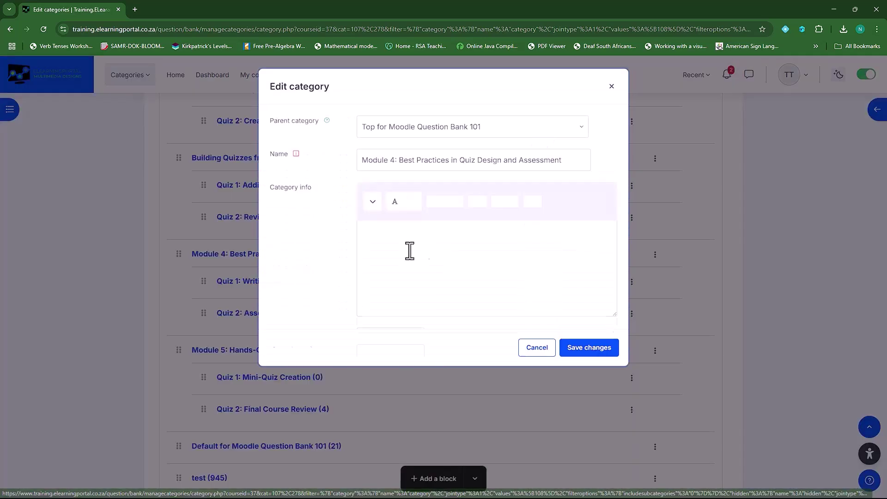
{"action": "left_click_drag", "start_coordinate": [402, 160], "coordinate": [332, 160]}
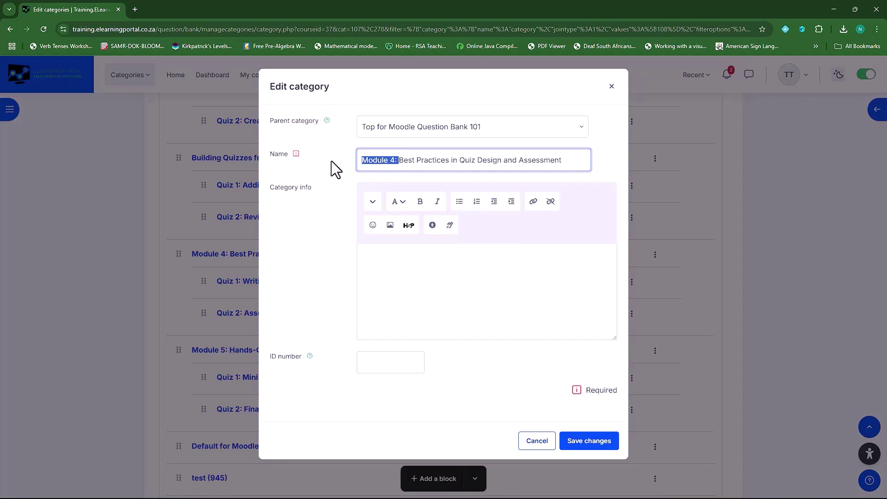
{"action": "key", "text": "BackSpace"}
{"action": "left_click", "coordinate": [606, 445]}
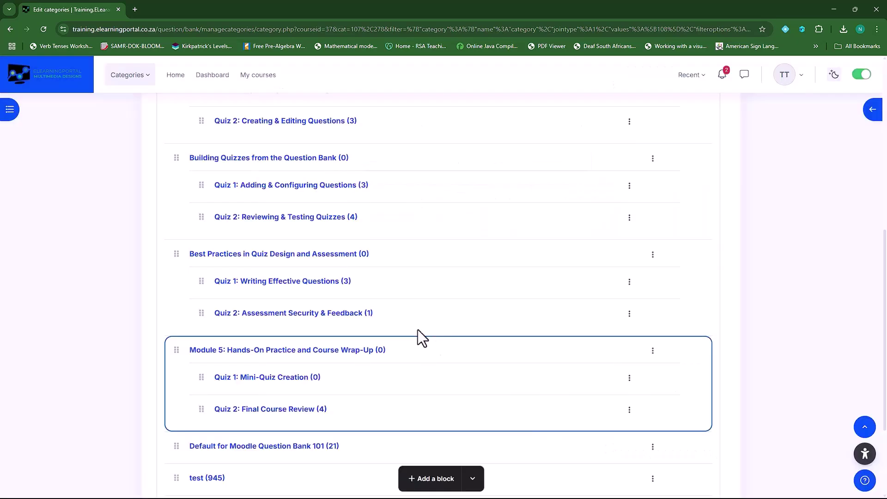
Rename the Module 5 question category to "Hands-On Practice and Course Wrap-Up" and save it
{"action": "scroll", "coordinate": [293, 328], "scroll_direction": "down", "scroll_amount": 1}
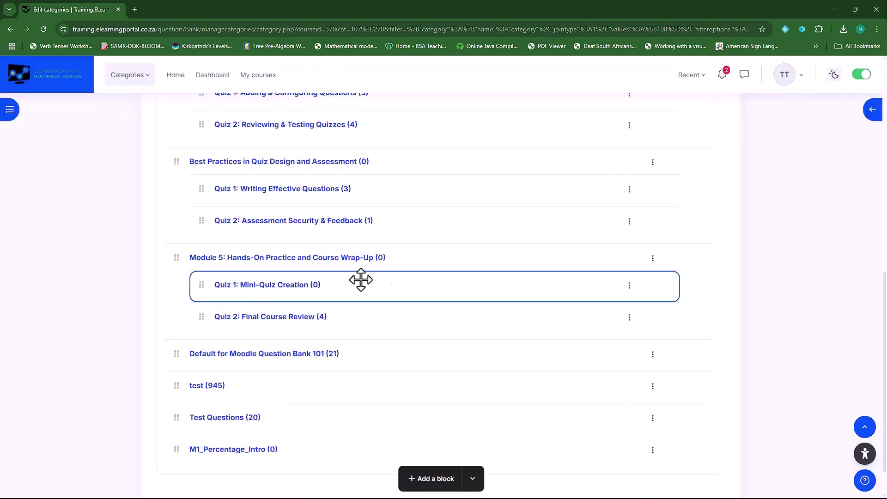
{"action": "left_click", "coordinate": [653, 258]}
{"action": "left_click", "coordinate": [601, 305]}
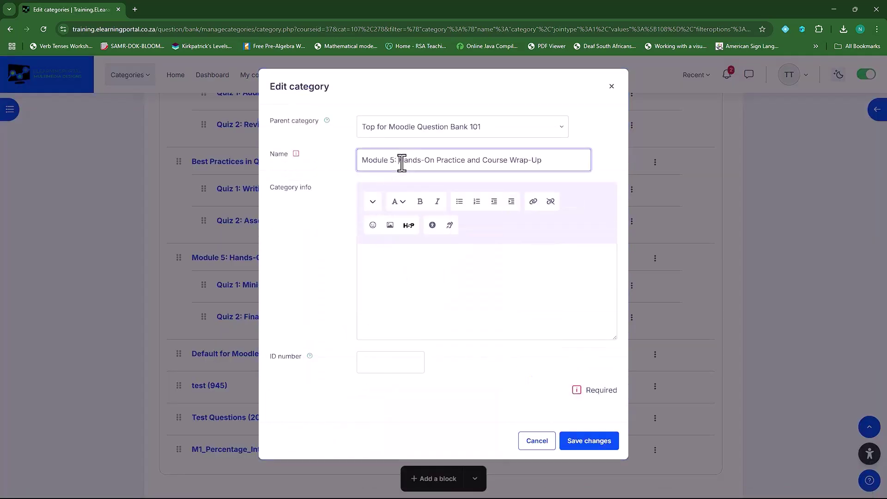
{"action": "left_click_drag", "start_coordinate": [402, 163], "coordinate": [350, 160]}
{"action": "key", "text": "BackSpace"}
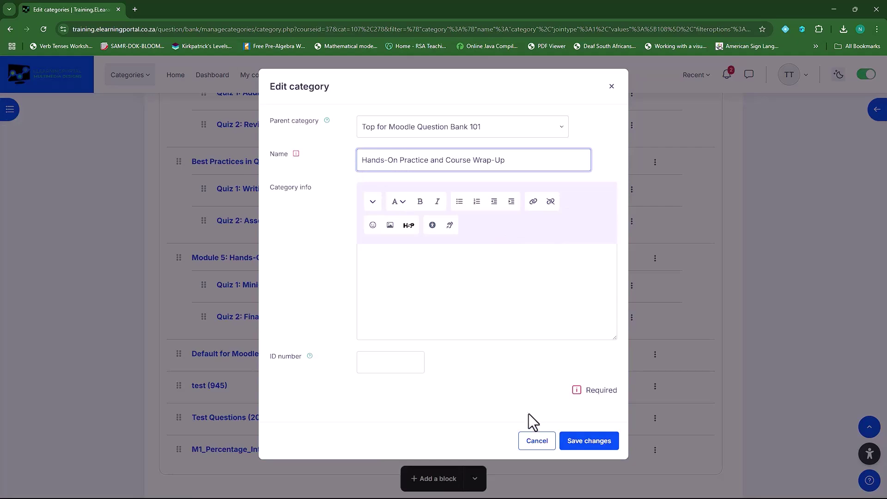
{"action": "left_click", "coordinate": [589, 443]}
{"action": "scroll", "coordinate": [356, 343], "scroll_direction": "up", "scroll_amount": 6}
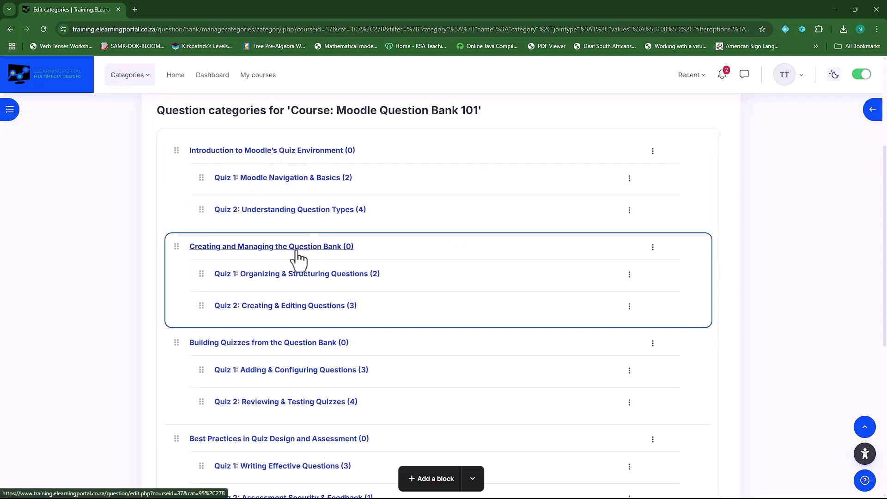
{"action": "scroll", "coordinate": [475, 311], "scroll_direction": "up", "scroll_amount": 3}
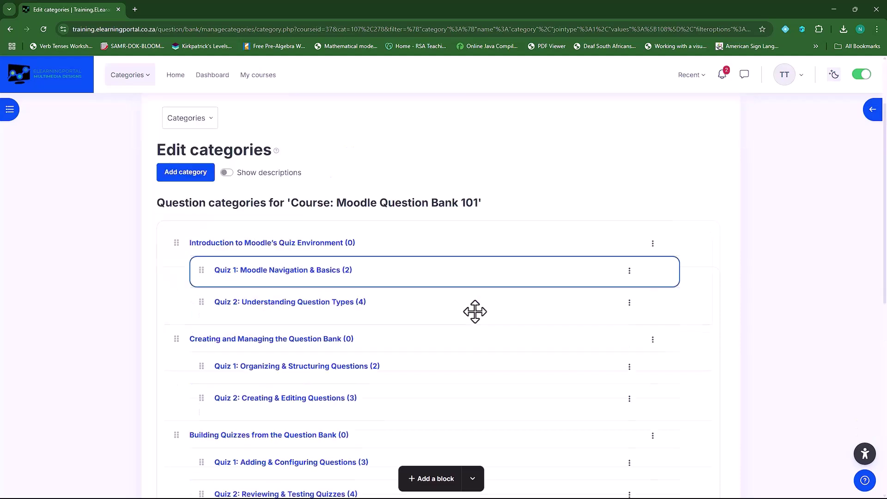
{"action": "scroll", "coordinate": [475, 311], "scroll_direction": "down", "scroll_amount": 2}
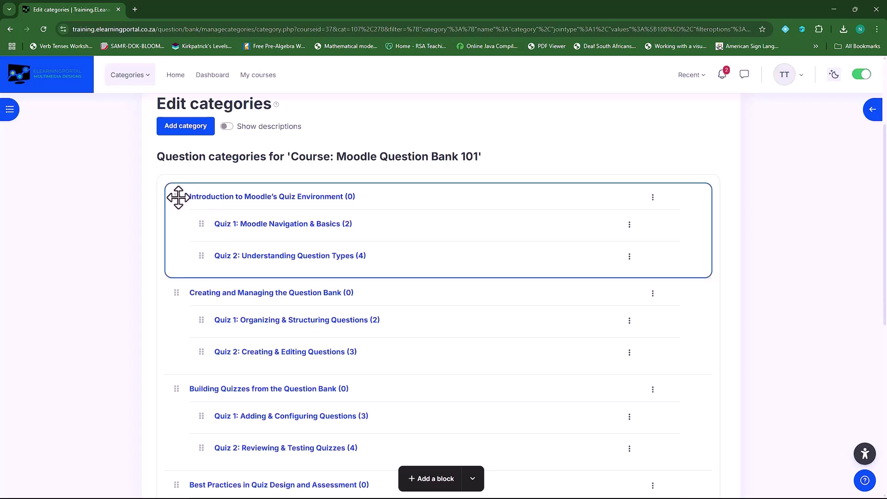
{"action": "mouse_move", "coordinate": [178, 198]}
{"action": "left_mouse_down"}
{"action": "mouse_move", "coordinate": [173, 324]}
{"action": "mouse_move", "coordinate": [170, 190]}
{"action": "left_mouse_up"}
{"action": "mouse_move", "coordinate": [177, 199]}
{"action": "left_mouse_down"}
{"action": "mouse_move", "coordinate": [178, 323]}
{"action": "mouse_move", "coordinate": [172, 192]}
{"action": "left_mouse_up"}
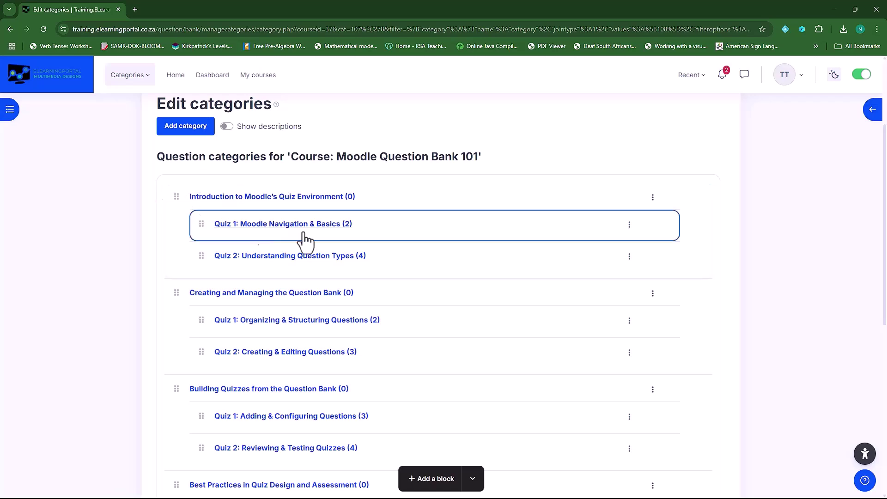
Look through the available move destinations for the "Introduction to Moodle's Quiz Environment" category, and close them without choosing one
{"action": "left_click", "coordinate": [653, 198]}
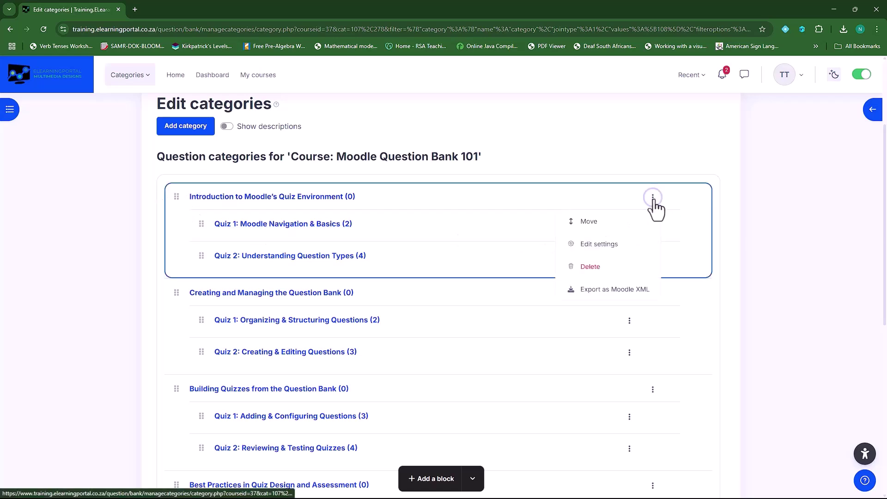
{"action": "left_click", "coordinate": [578, 224]}
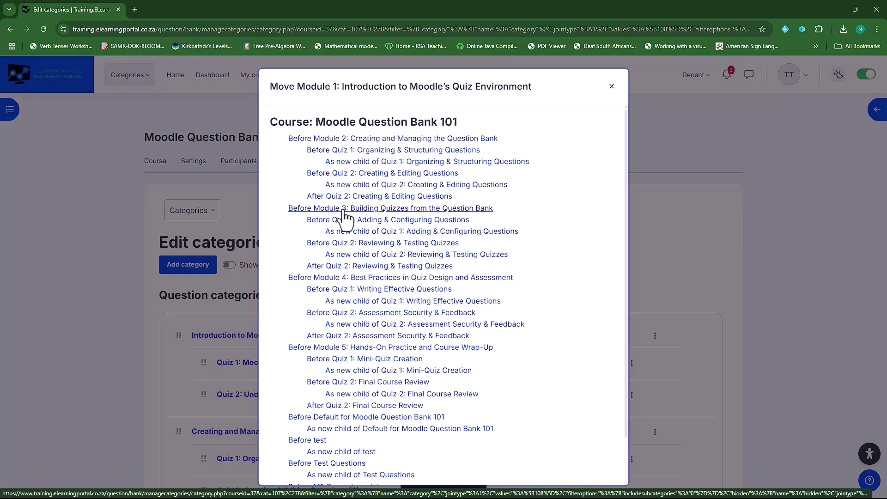
{"action": "scroll", "coordinate": [411, 337], "scroll_direction": "down", "scroll_amount": 2}
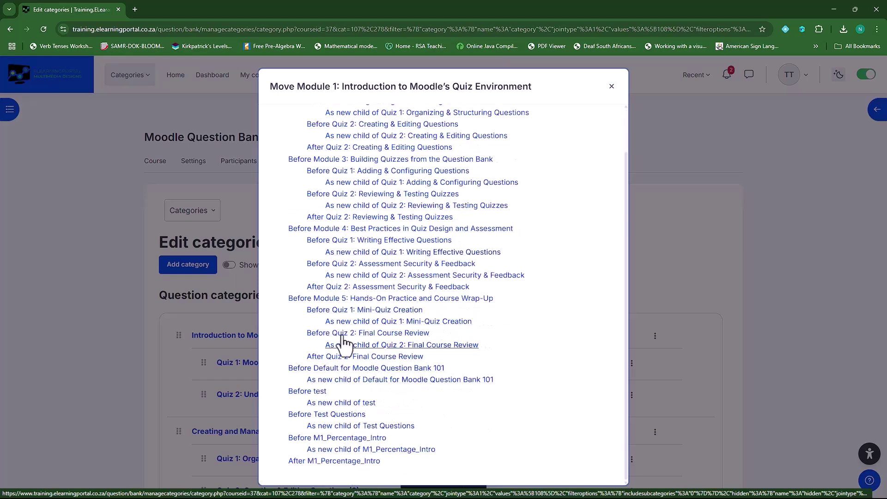
{"action": "scroll", "coordinate": [329, 366], "scroll_direction": "up", "scroll_amount": 2}
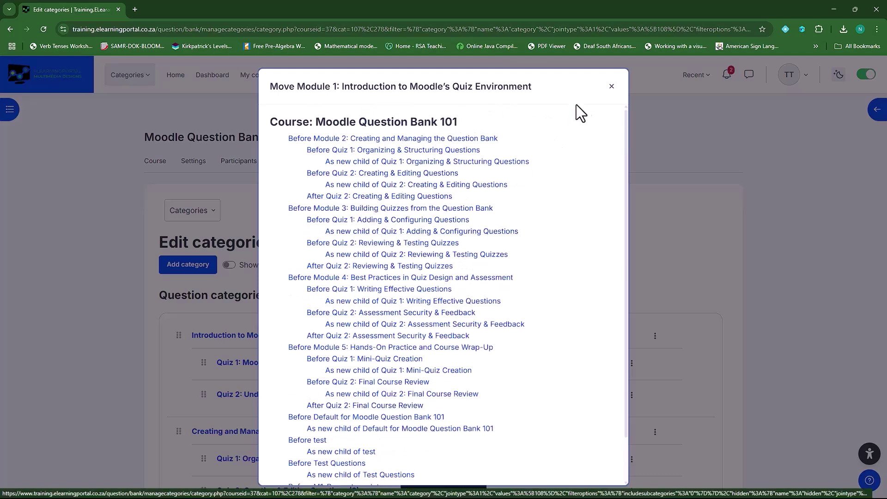
{"action": "left_click", "coordinate": [612, 87]}
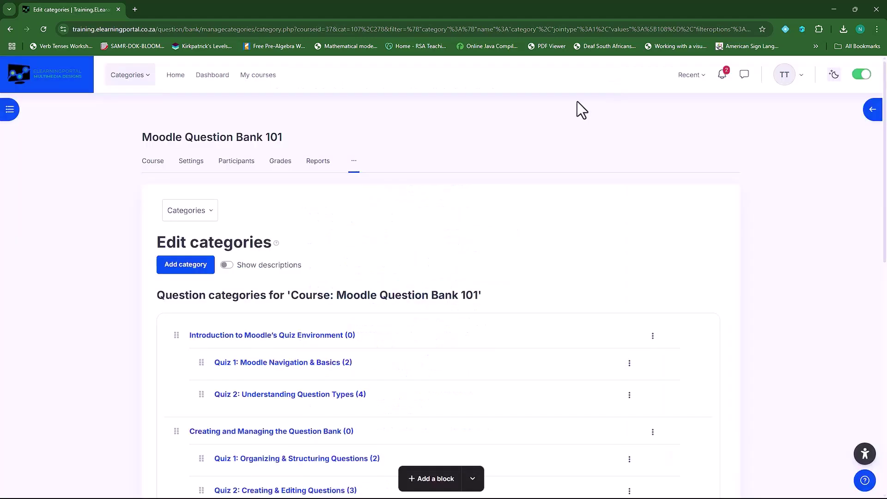
{"action": "scroll", "coordinate": [483, 288], "scroll_direction": "down", "scroll_amount": 2}
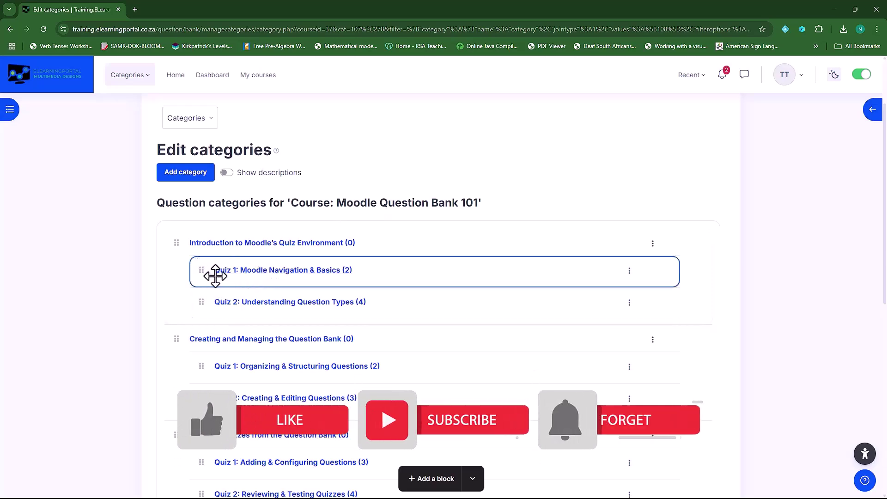
{"action": "mouse_move", "coordinate": [203, 270]}
{"action": "left_mouse_down"}
{"action": "mouse_move", "coordinate": [205, 306]}
{"action": "mouse_move", "coordinate": [206, 269]}
{"action": "left_mouse_up"}
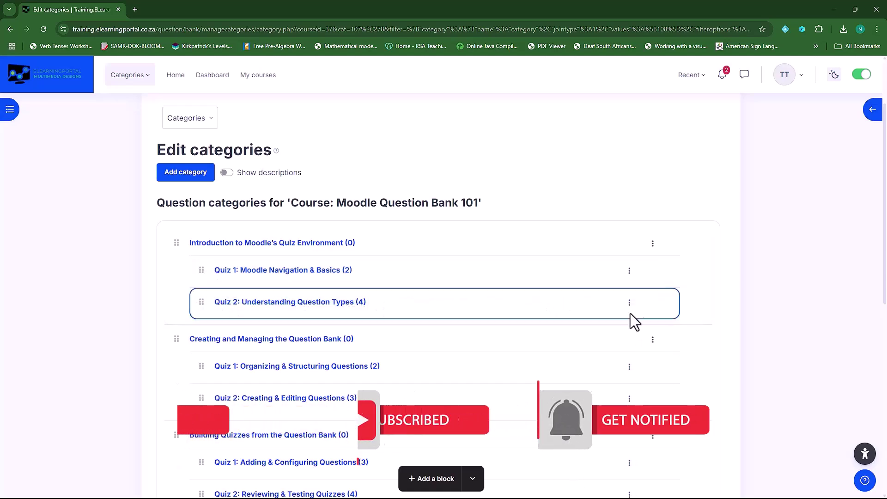
{"action": "left_click", "coordinate": [630, 273]}
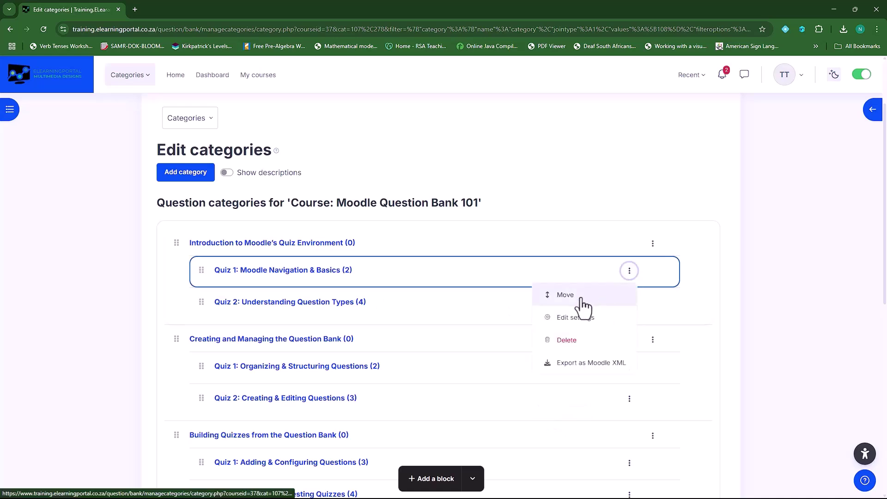
{"action": "left_click", "coordinate": [770, 310]}
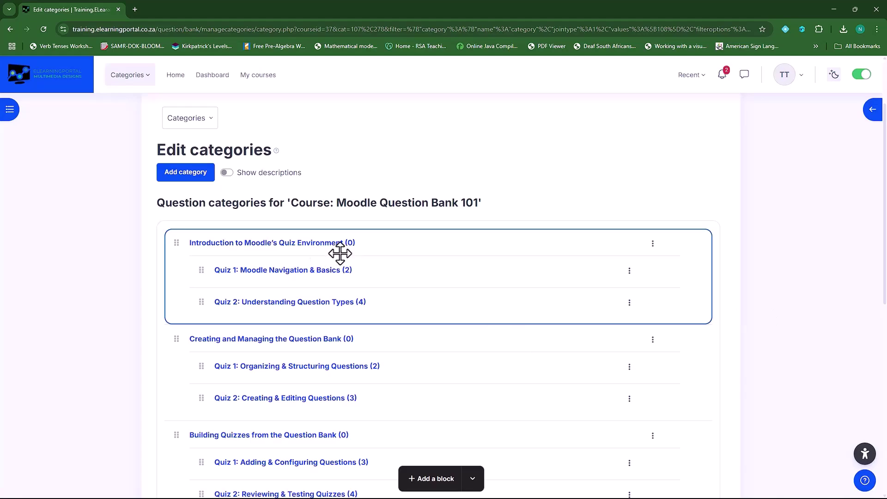